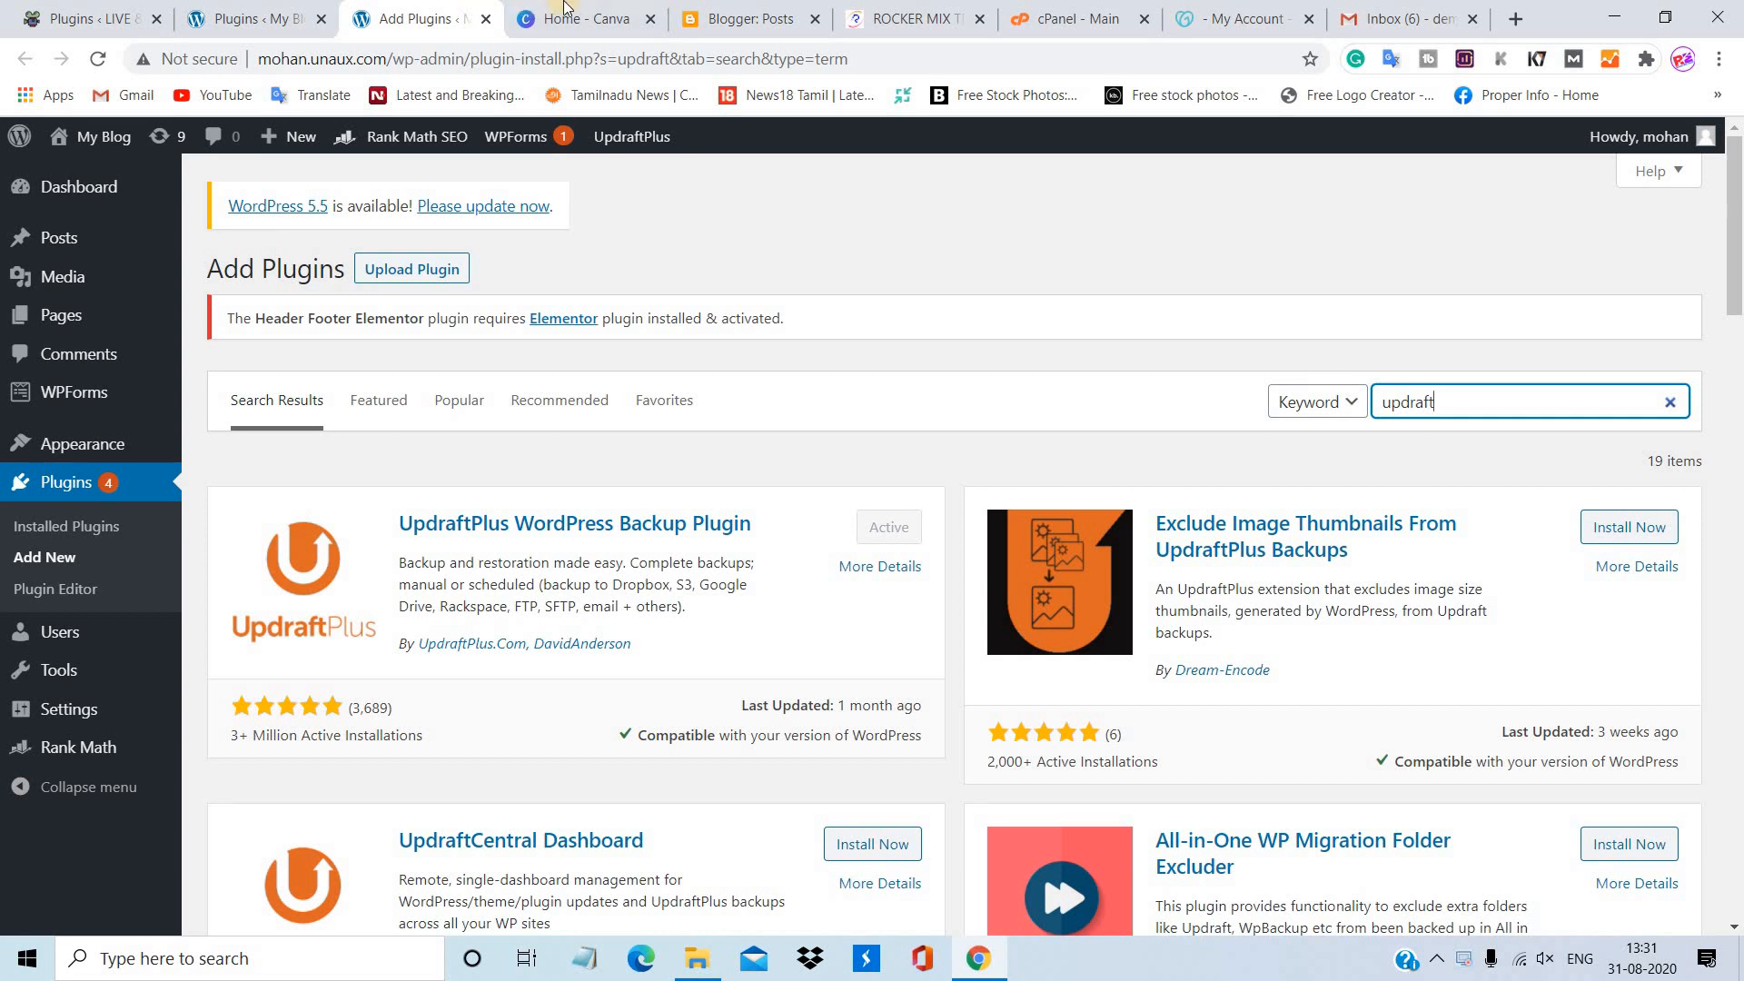
View the installed plugins of the My Blog and LIVE & NEW WordPress sites, plus the hosting account's cPanel main page
click(264, 18)
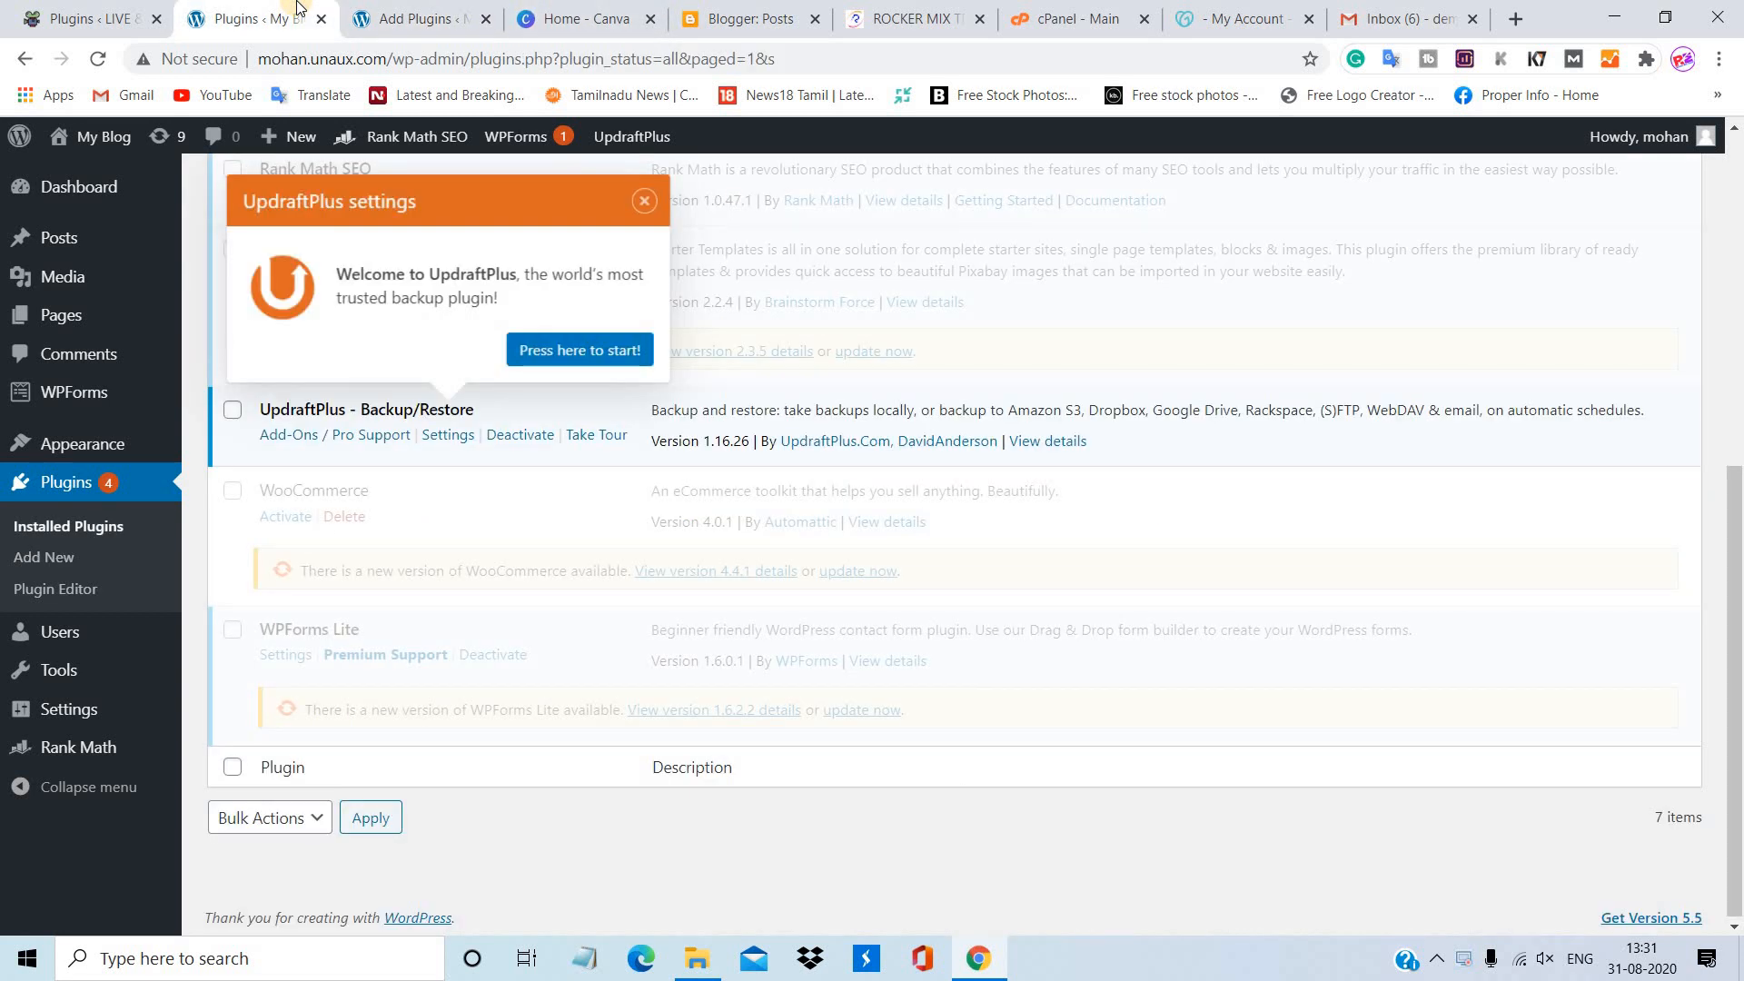
click(133, 9)
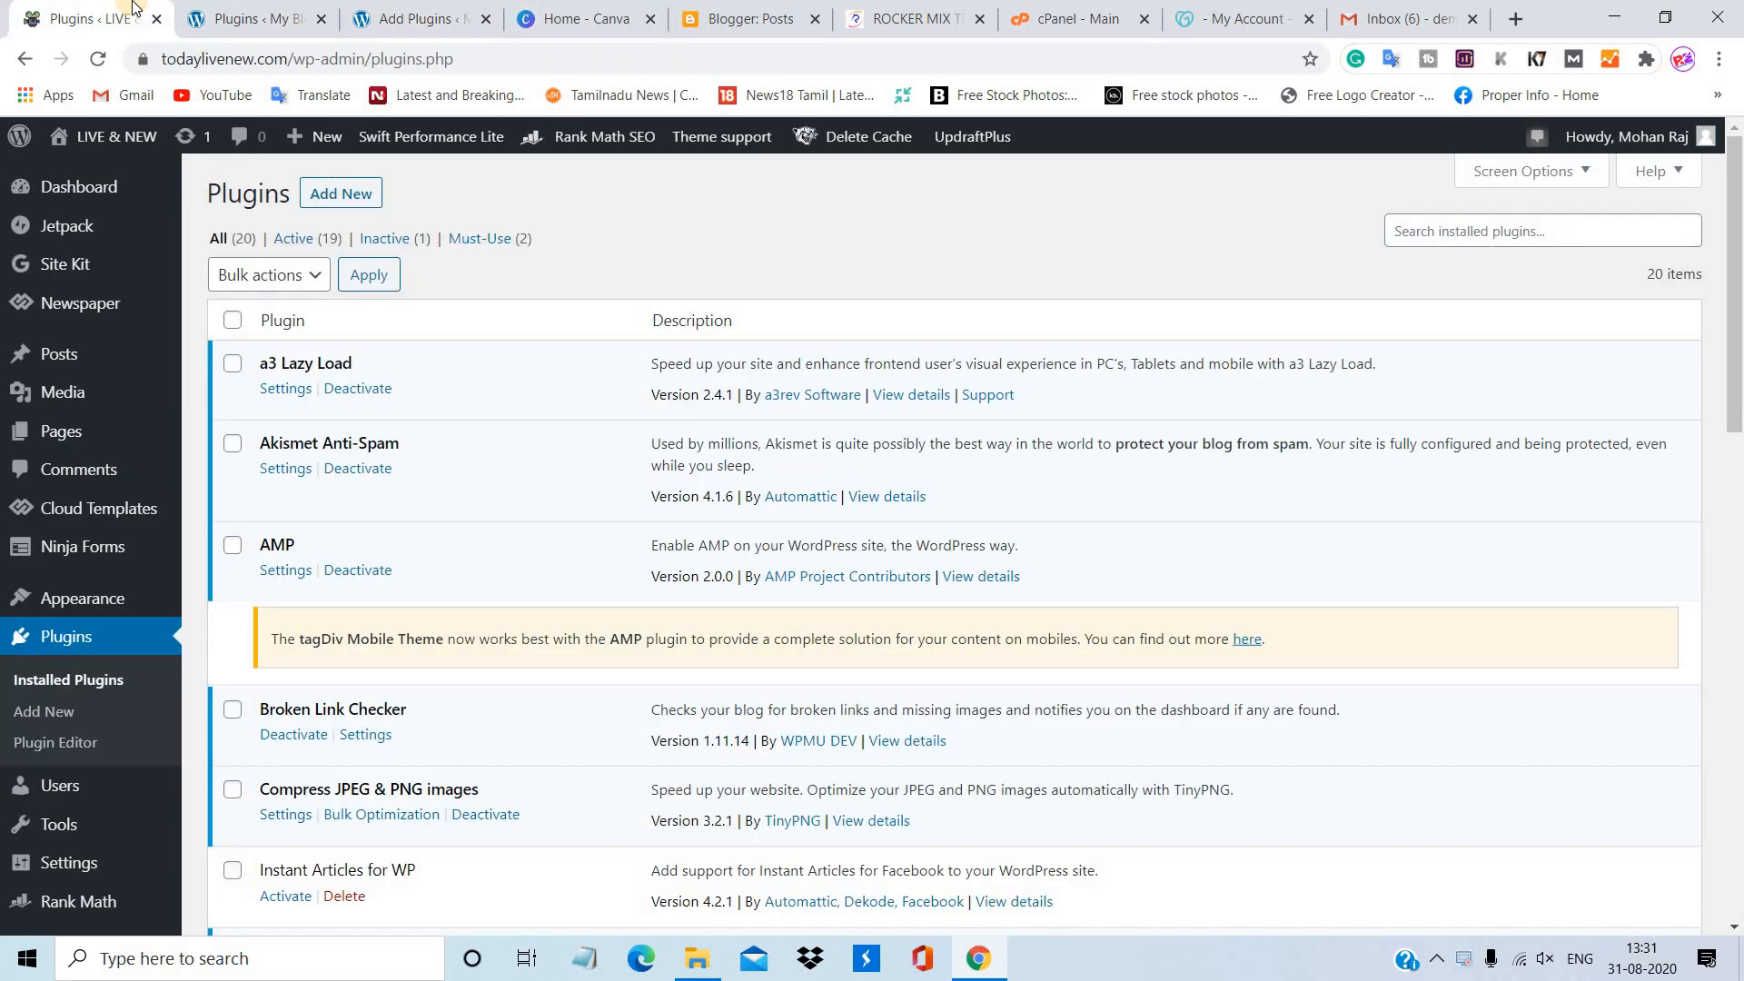
click(1126, 16)
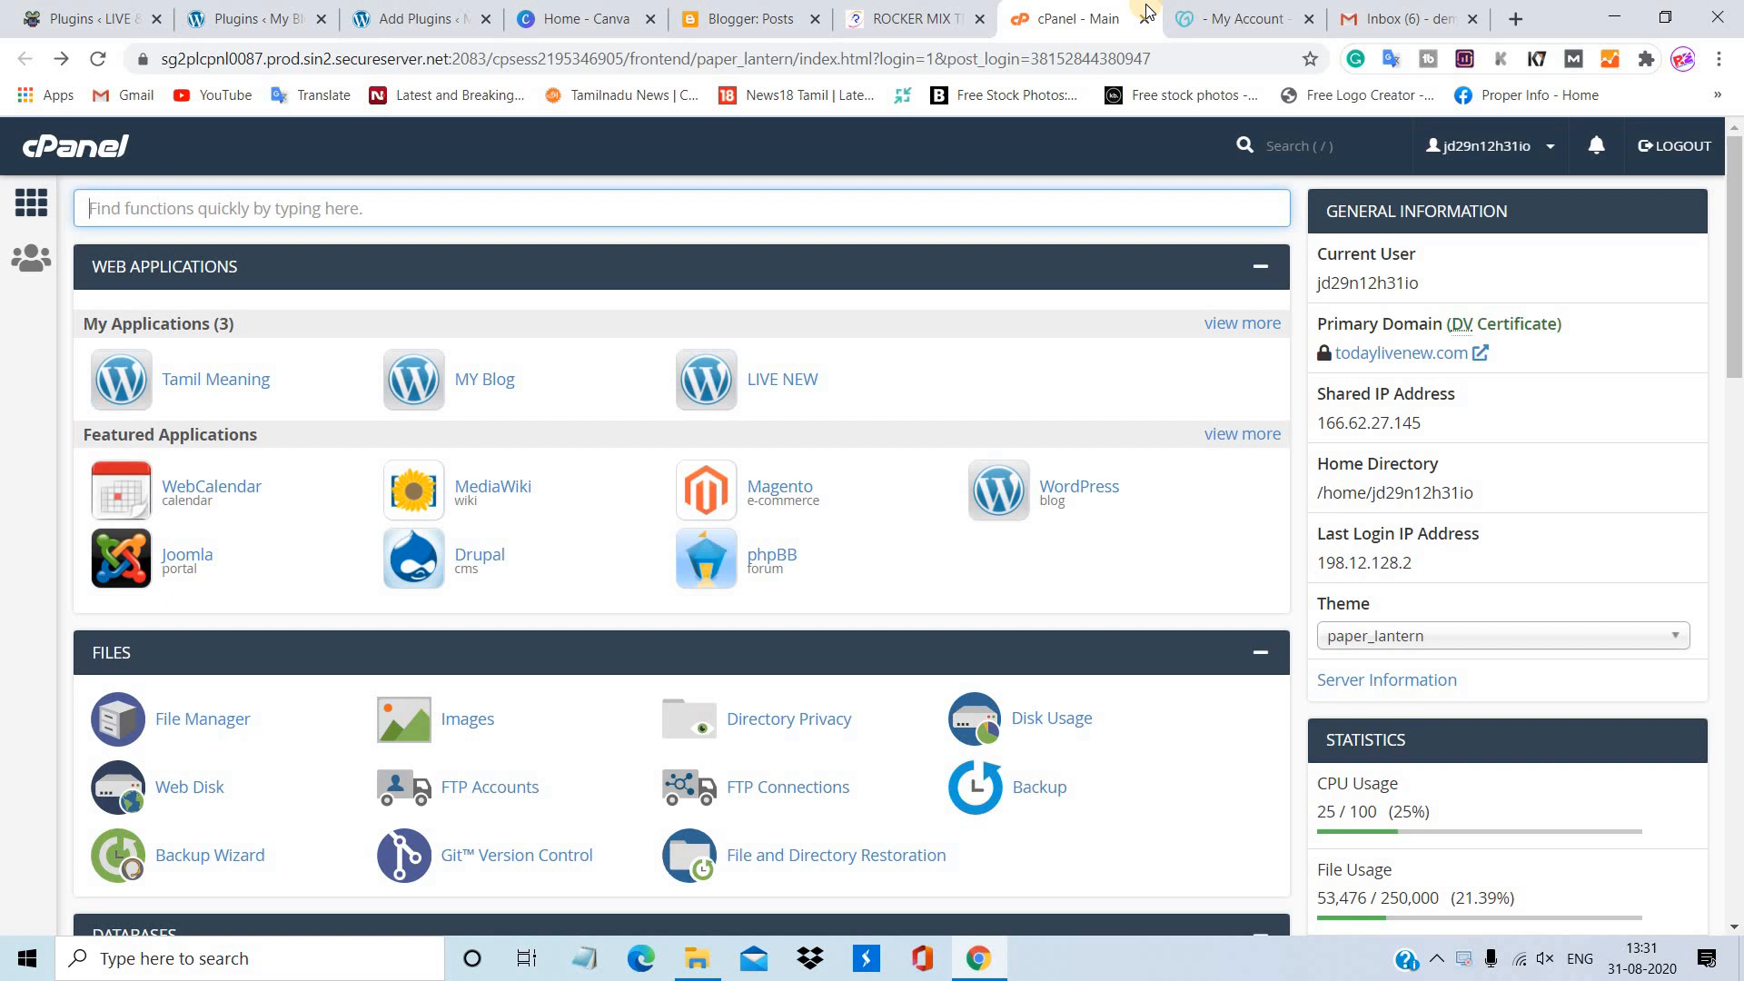
Examine the technologymixed.com homepage, including its mega menu, theme and technology sections and latest posts
click(897, 7)
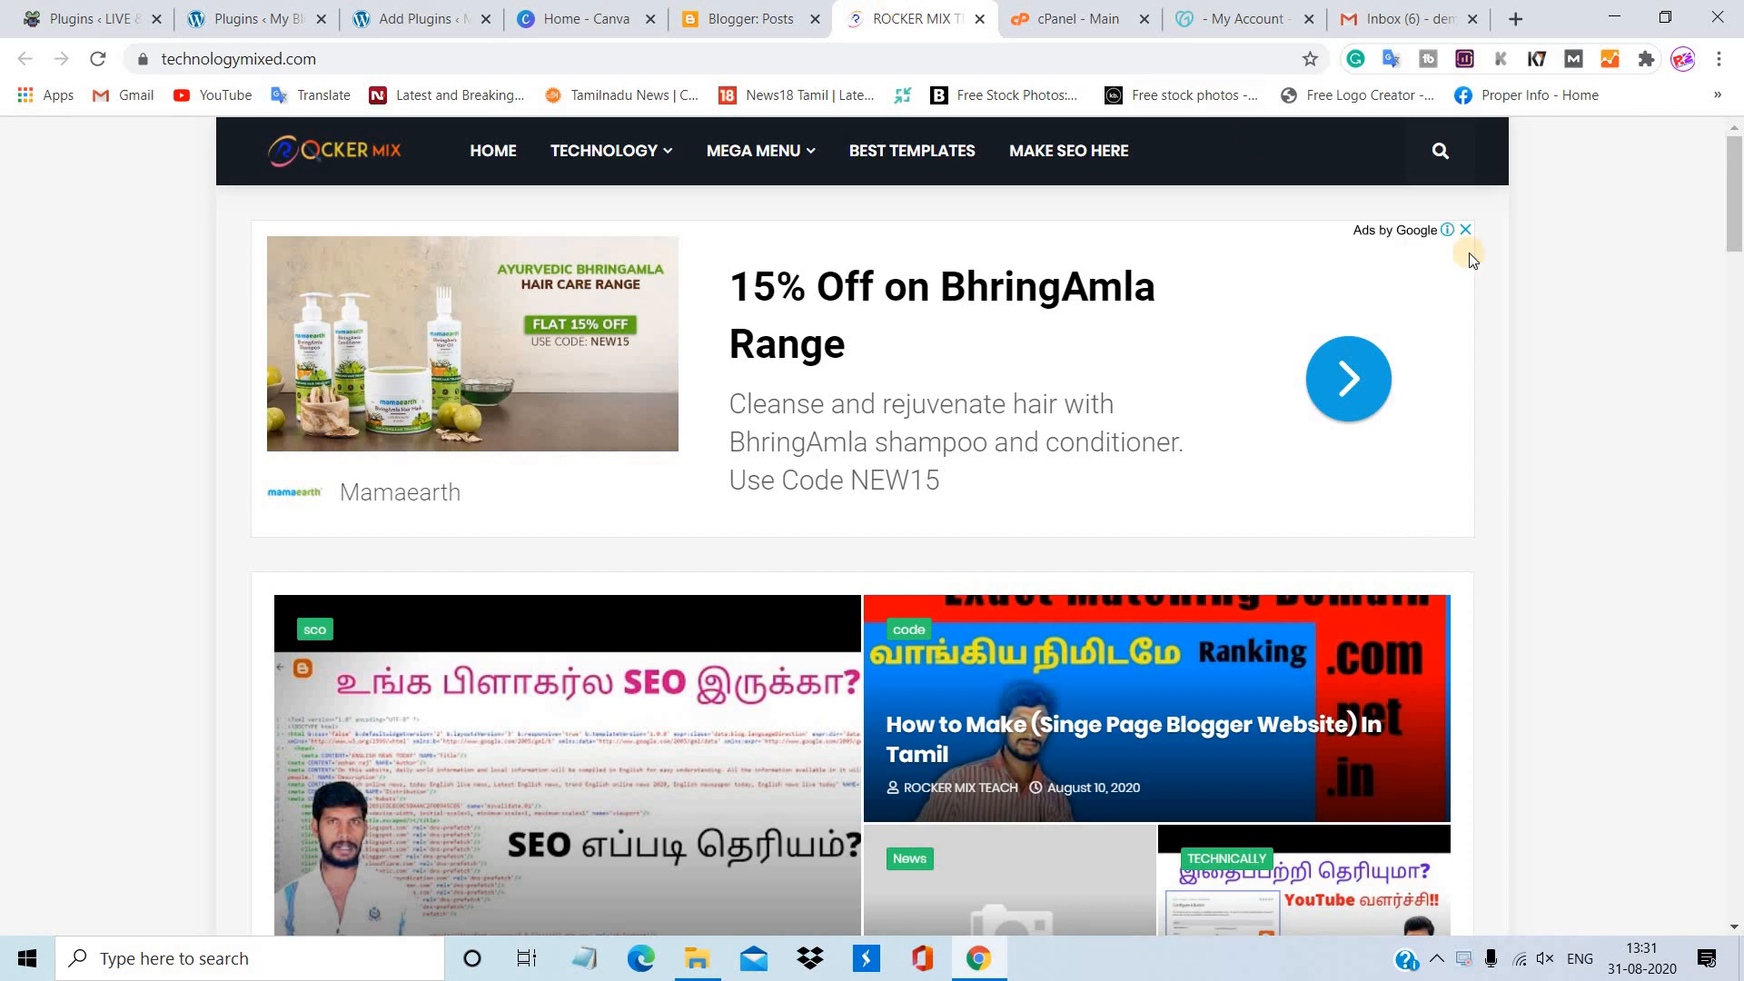
drag(1738, 246, 1684, 134)
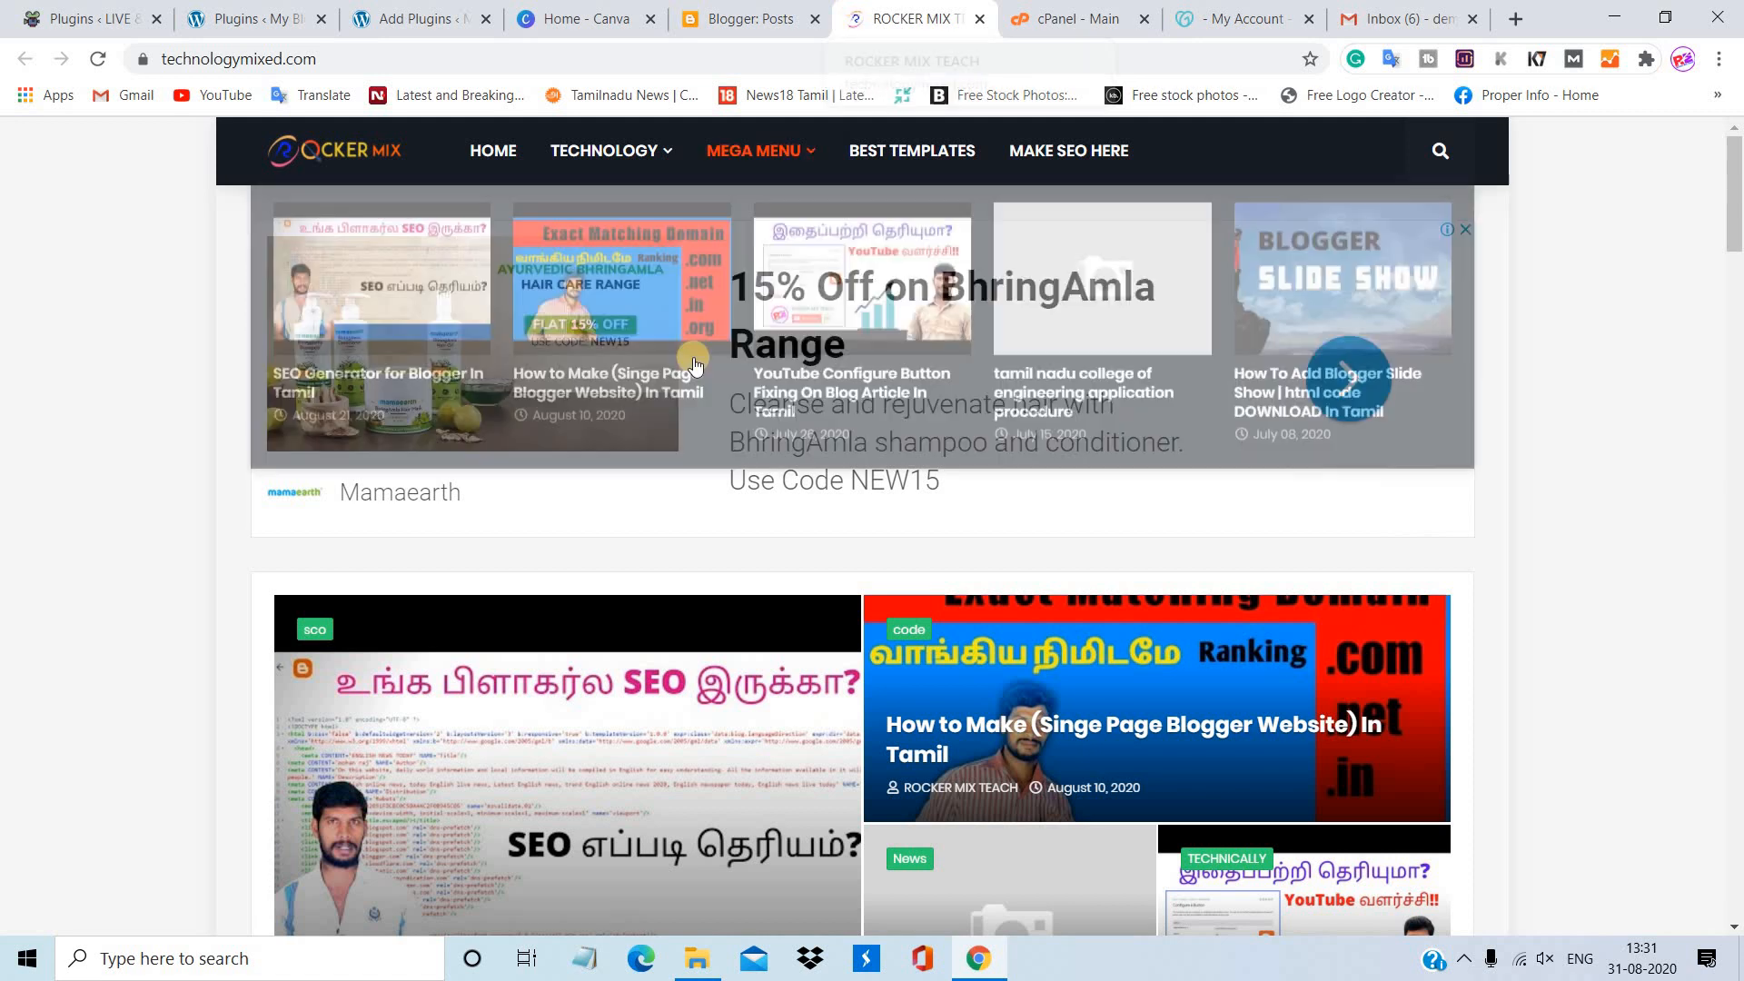
mouse_move(745, 168)
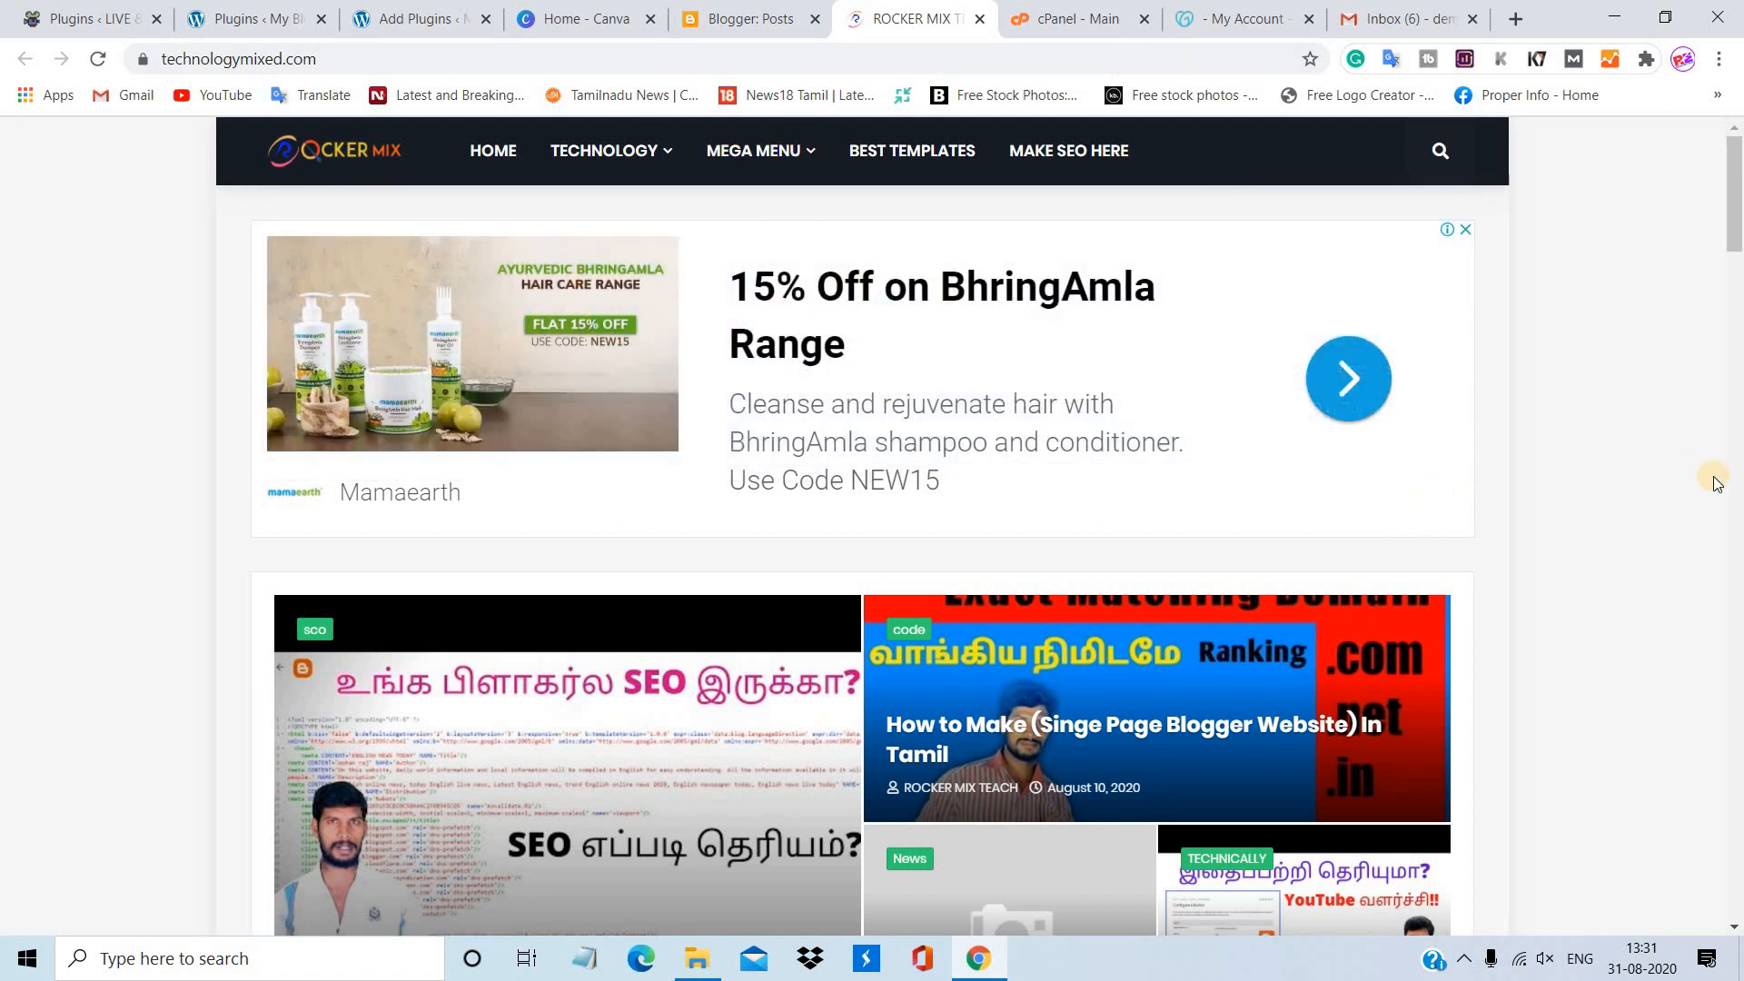
scroll(1715, 482, down, 15)
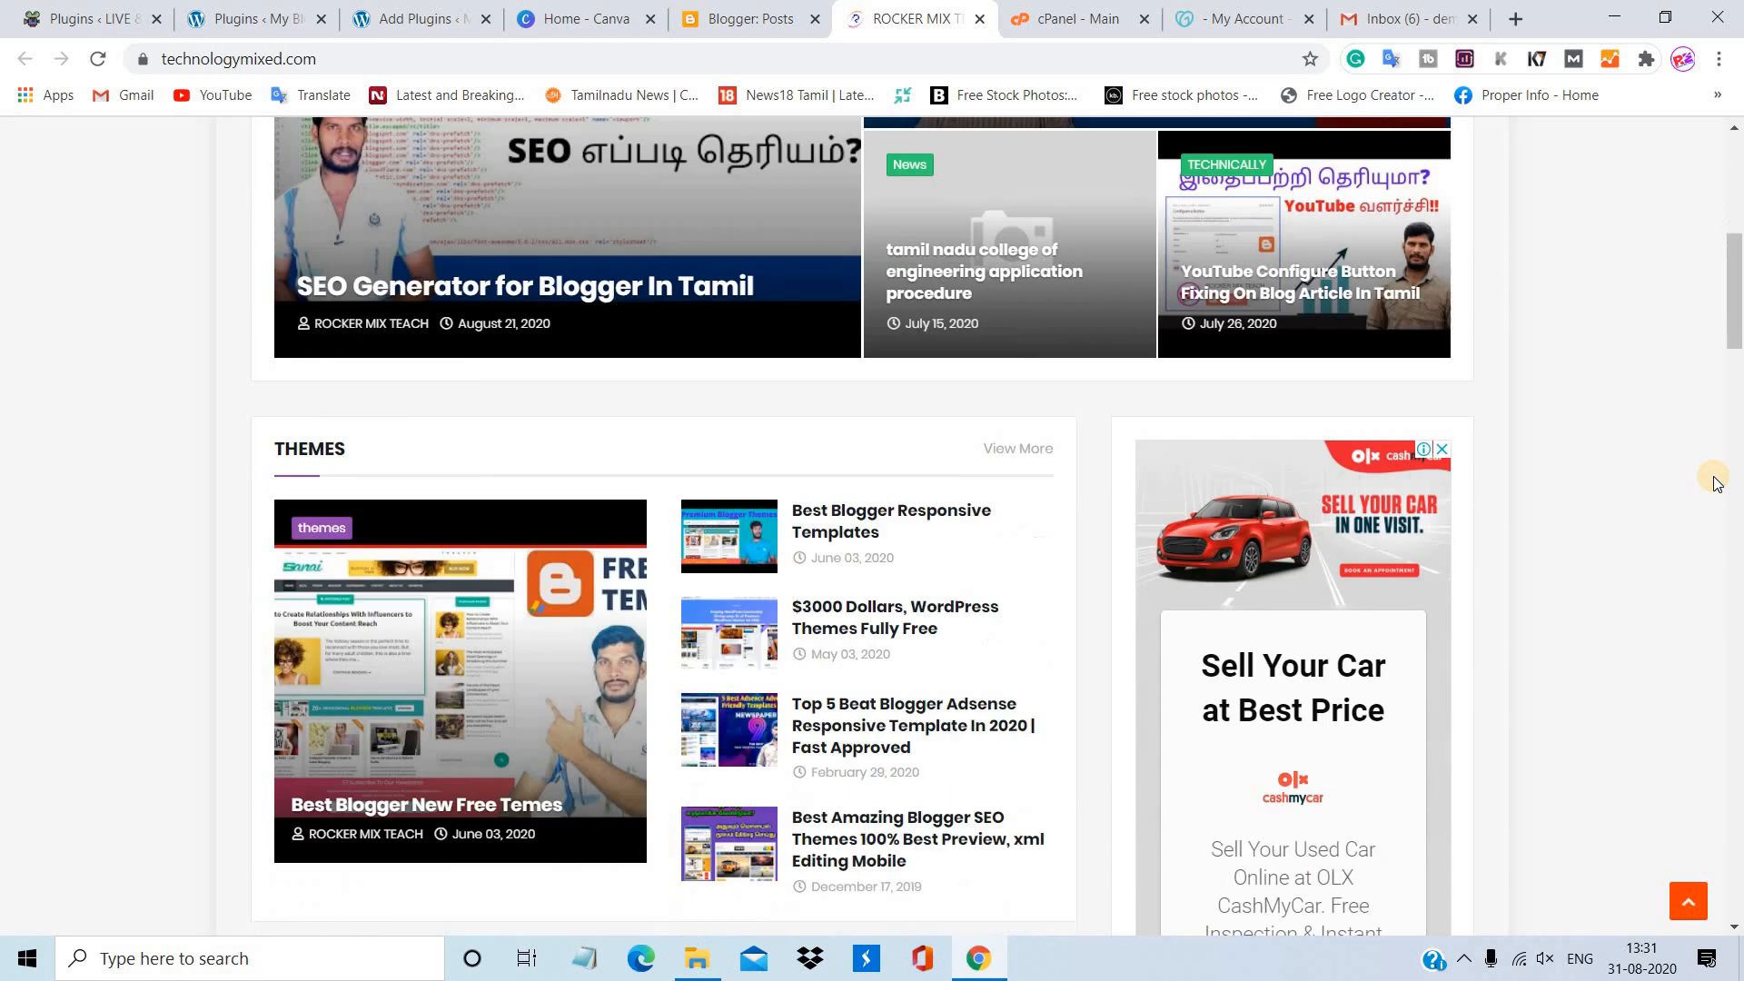
scroll(1715, 482, down, 9)
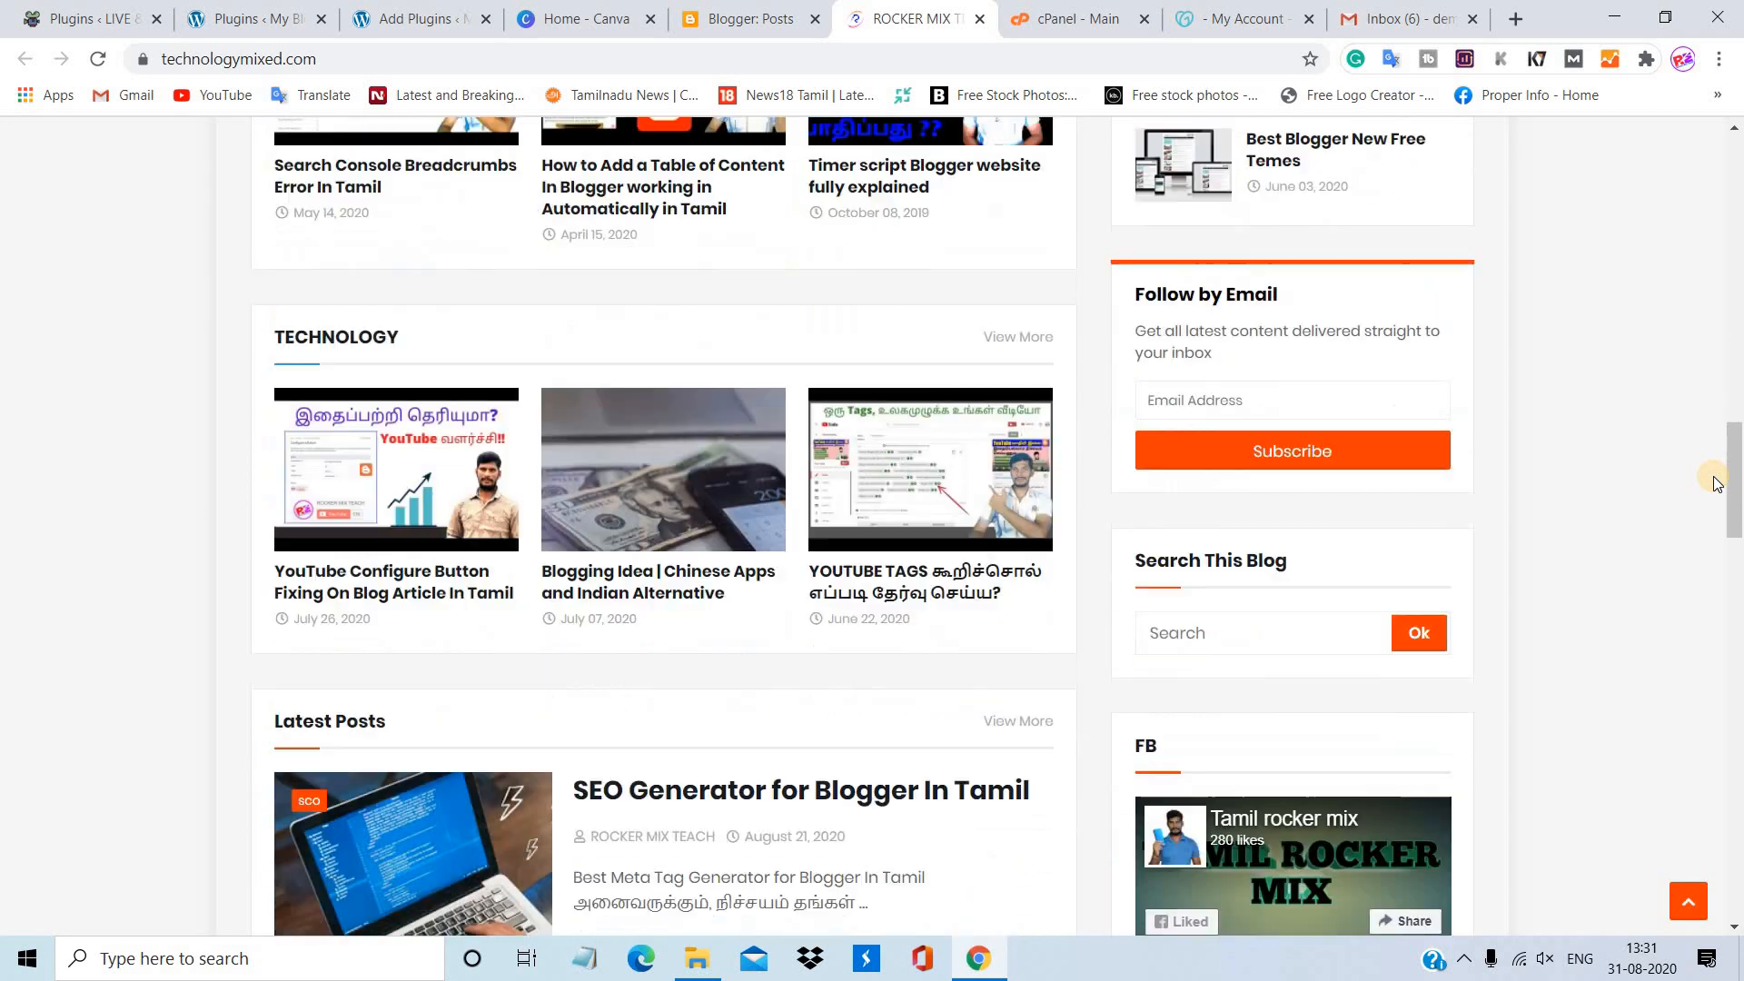
scroll(1714, 481, down, 1)
scroll(1715, 482, up, 1)
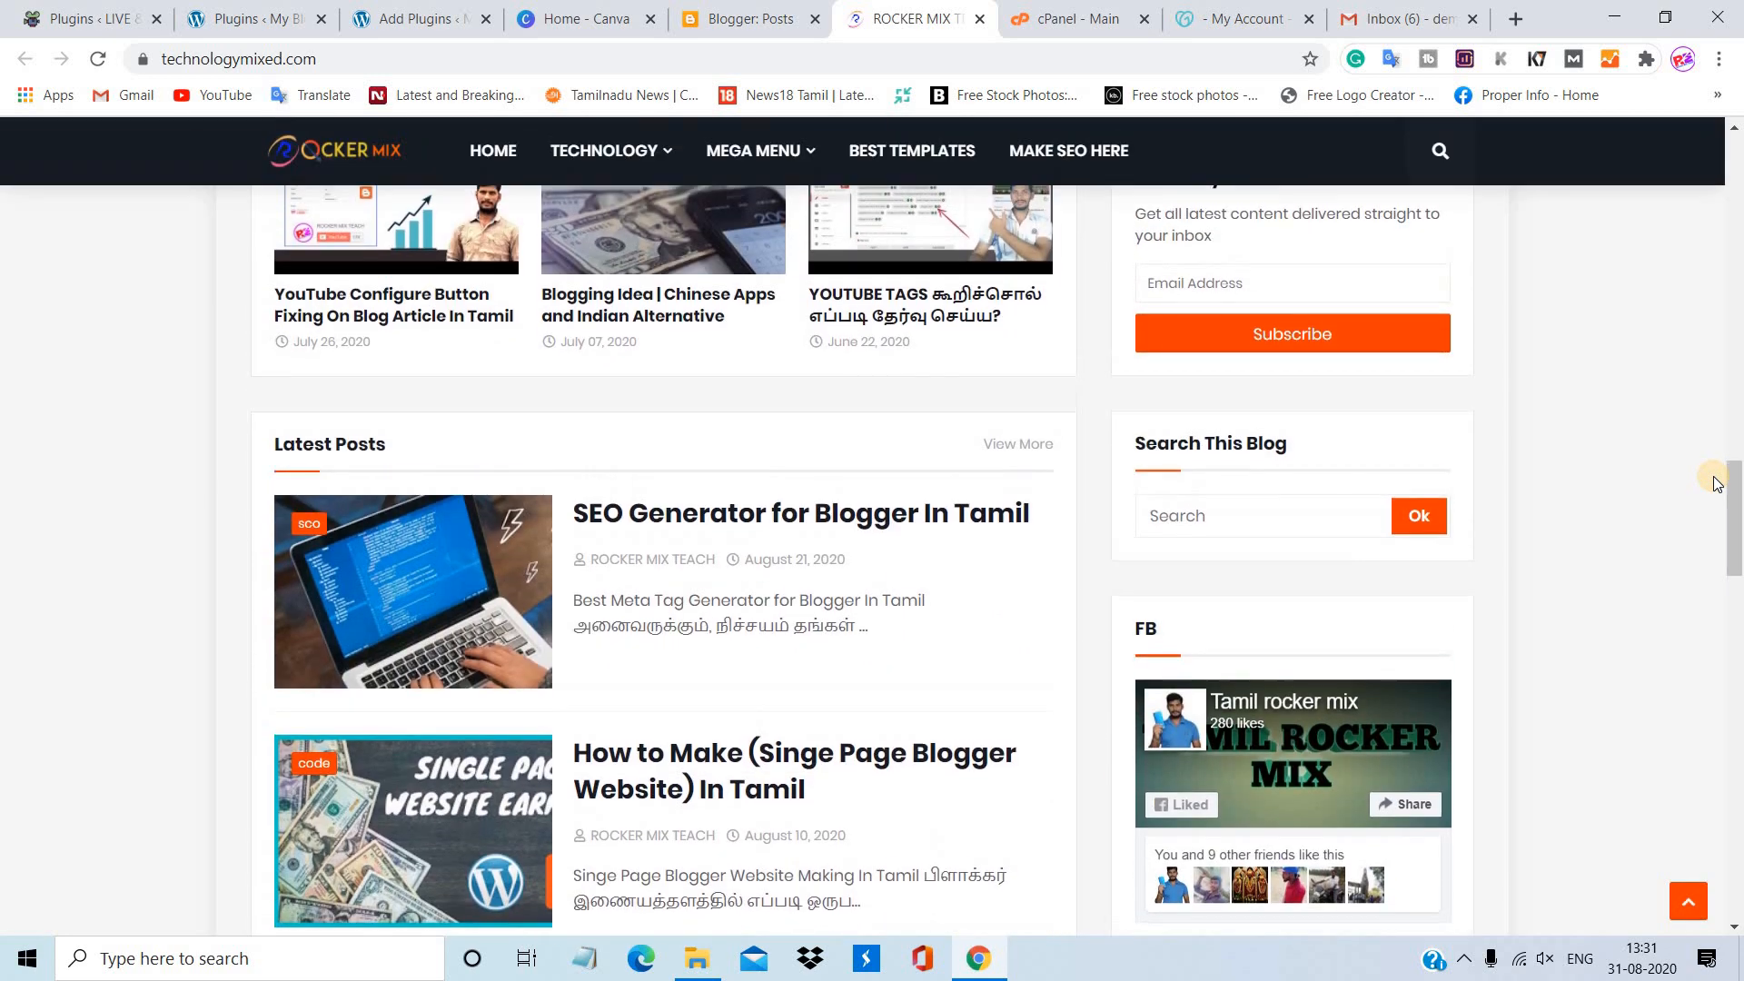
scroll(1714, 481, up, 20)
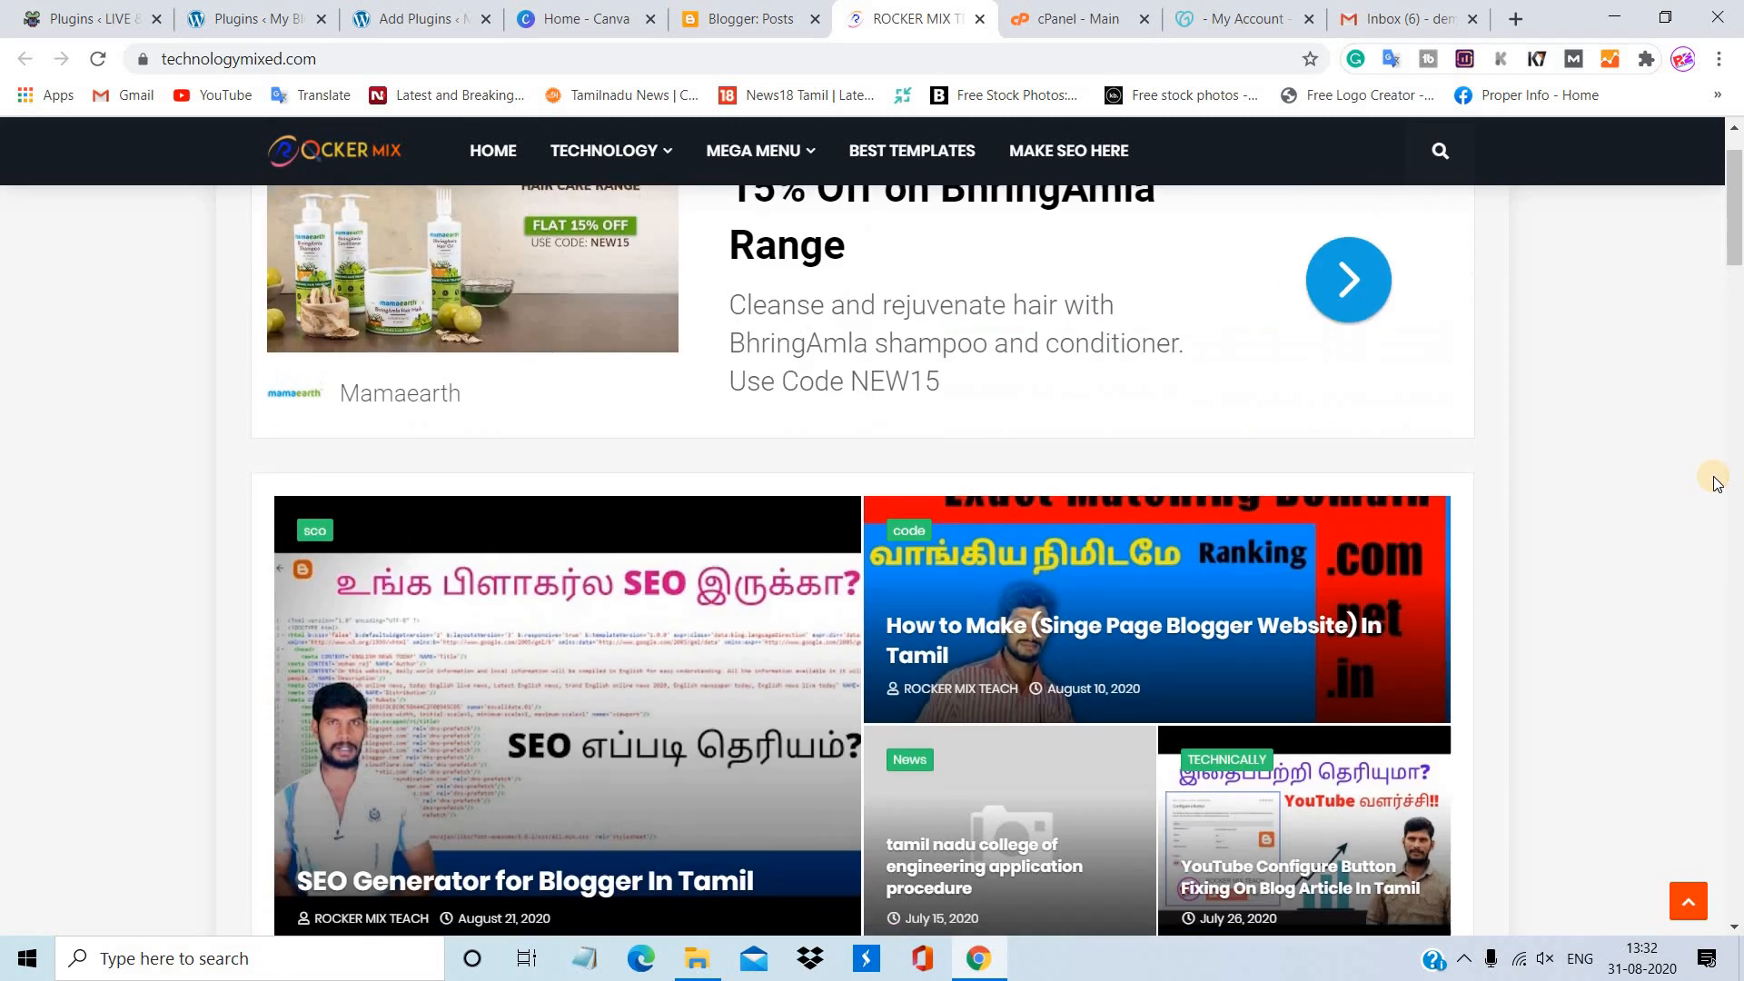
Check the ROCKER MIX TEACH post list in Blogger against the mega menu and featured posts on technologymixed.com
click(714, 9)
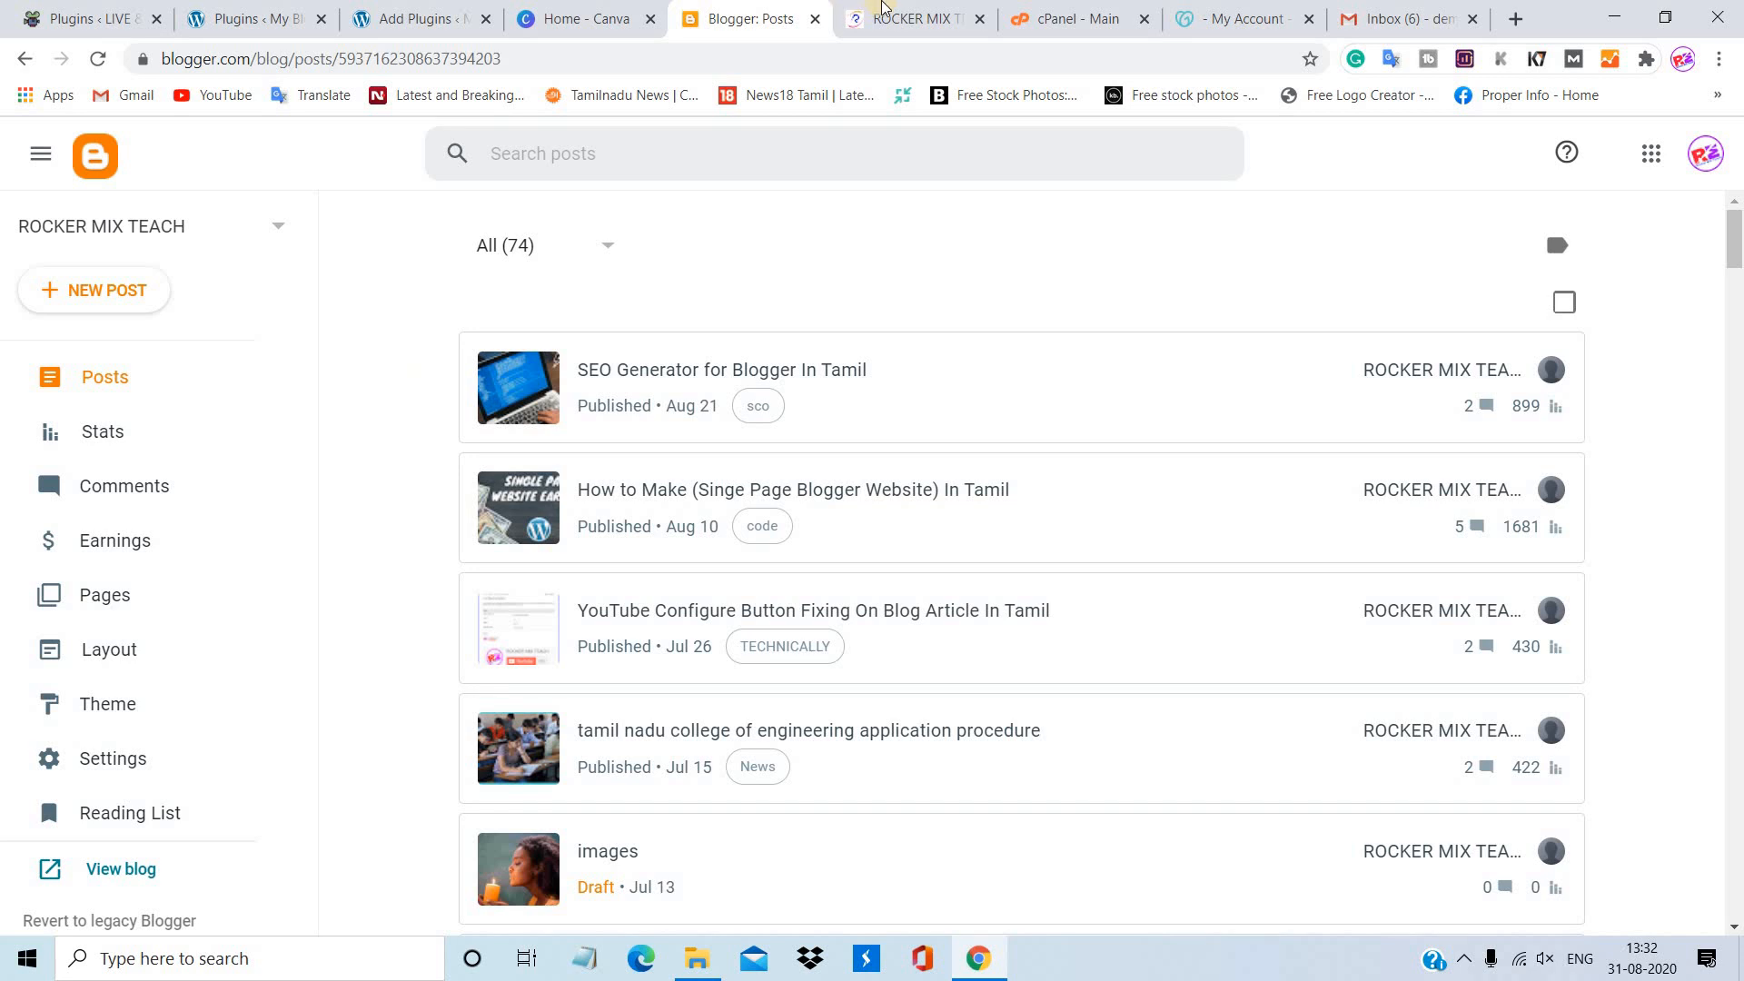
click(881, 13)
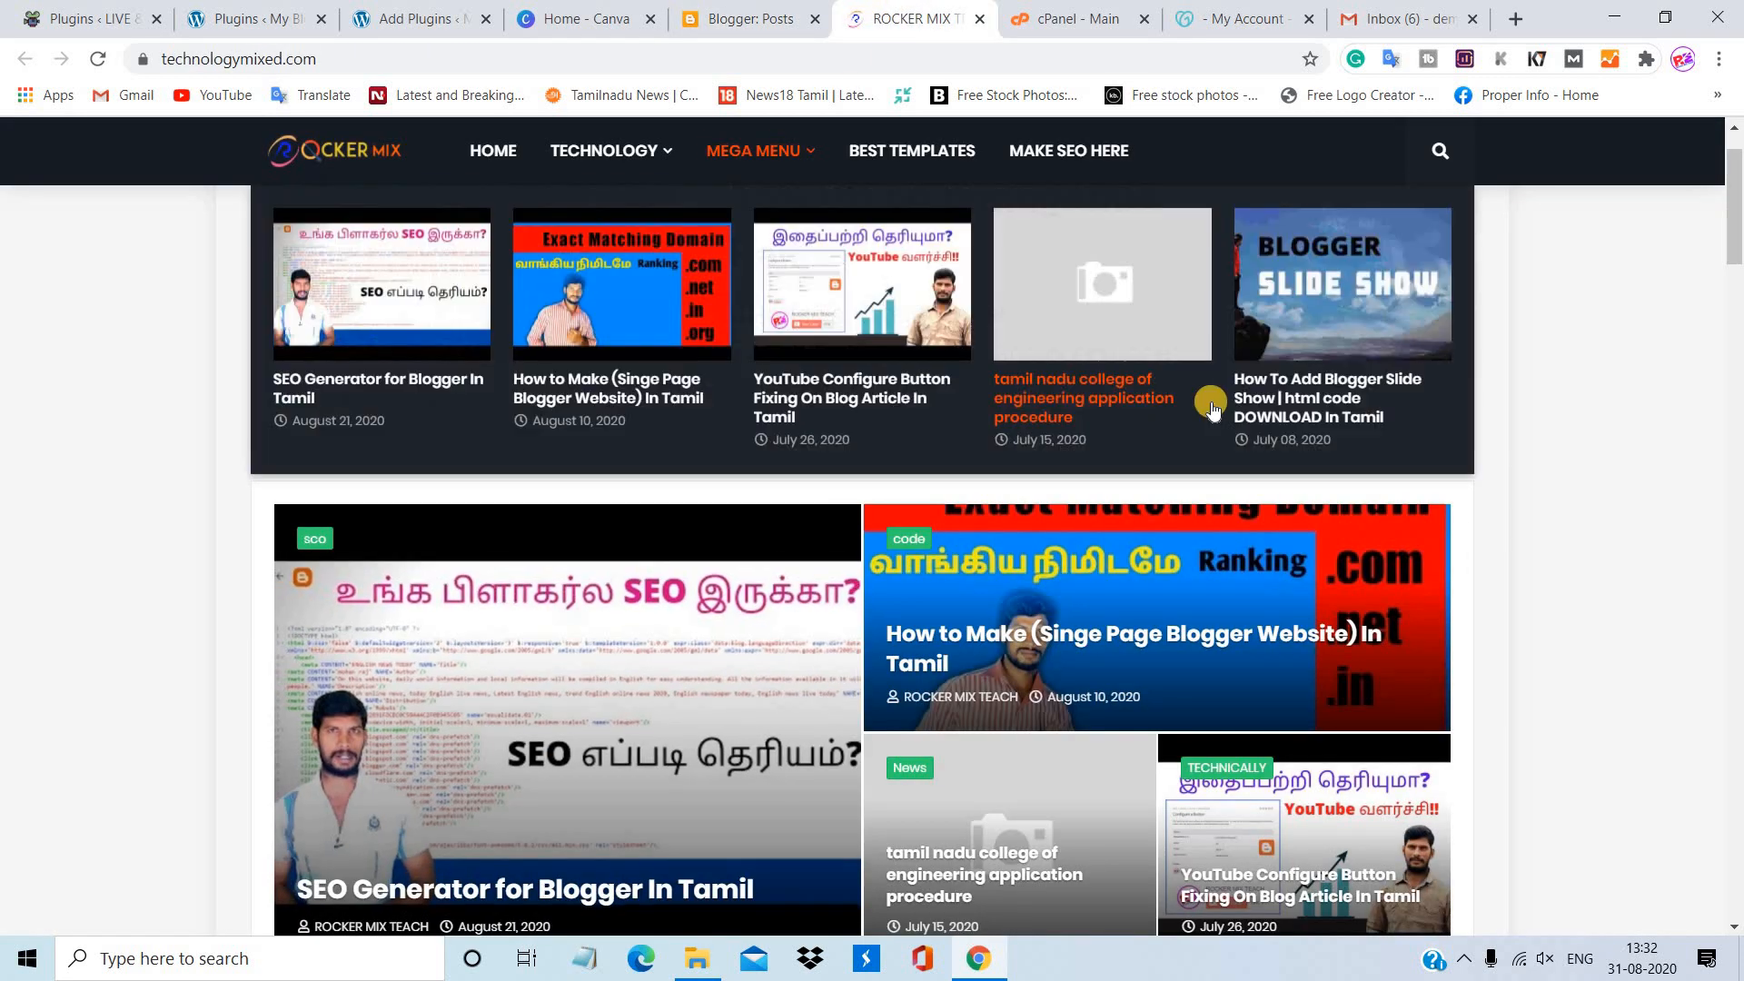
click(1722, 459)
drag(1720, 452, 1655, 139)
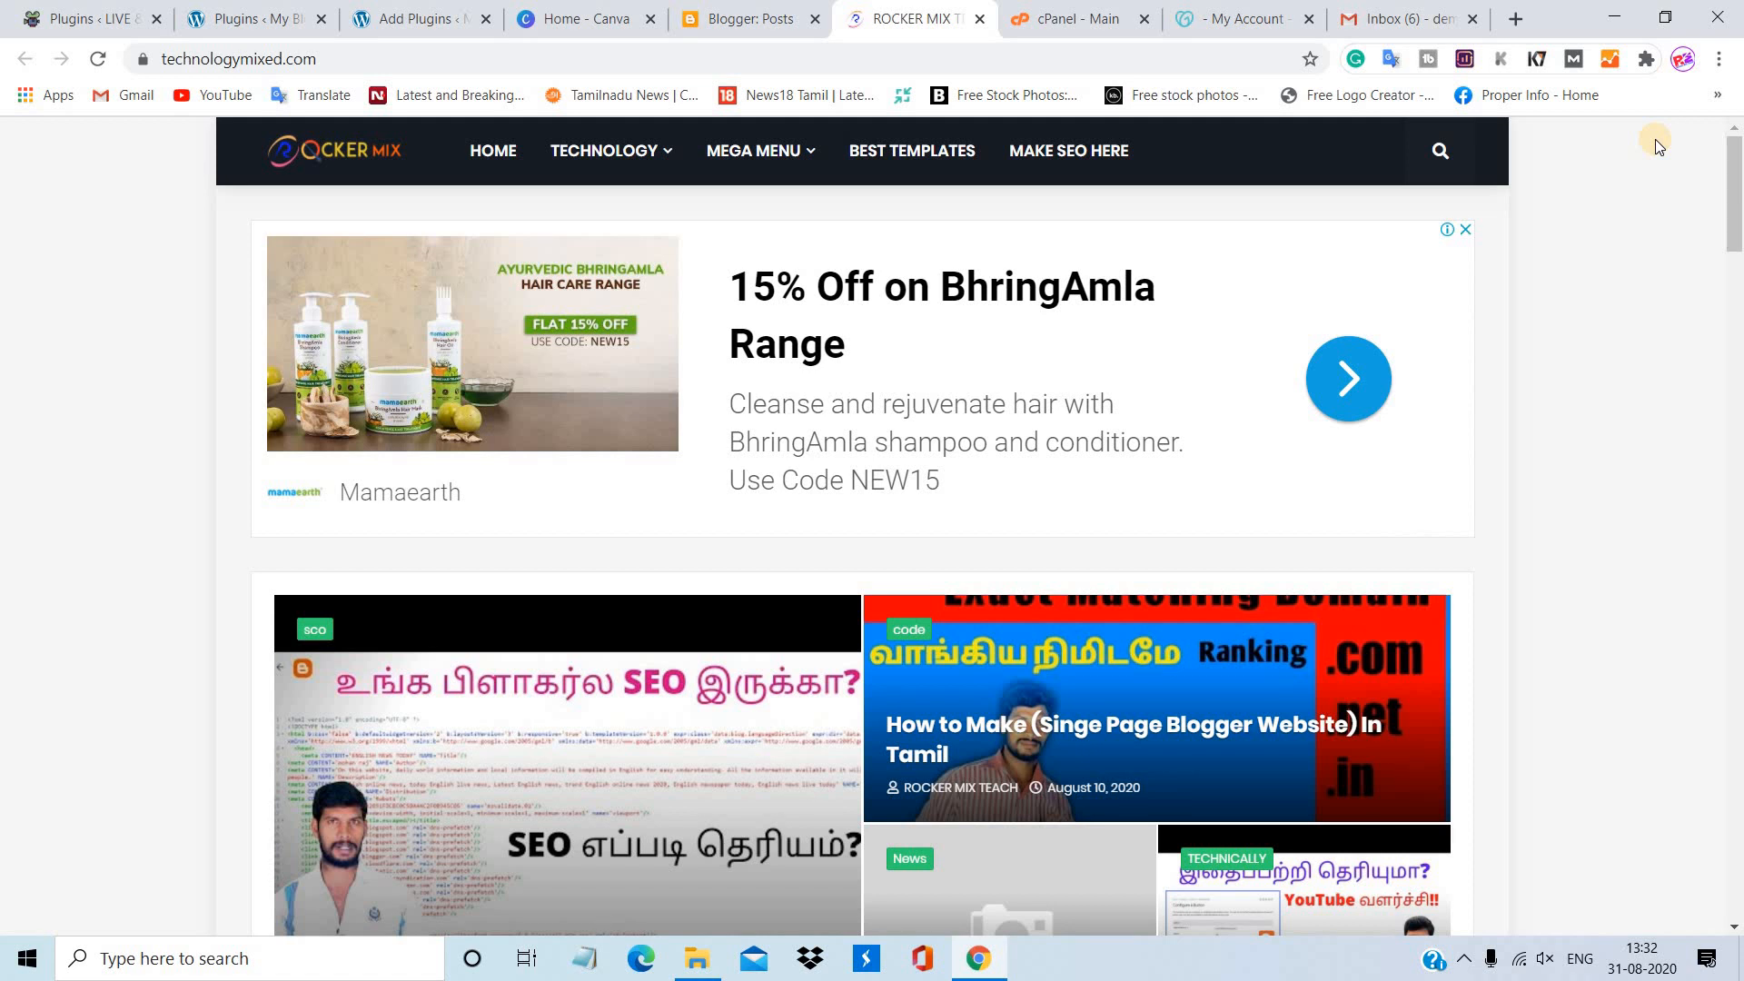
Compare the Blogger post list with the UpdraftPlus search results and installed plugins of the WordPress sites
click(808, 13)
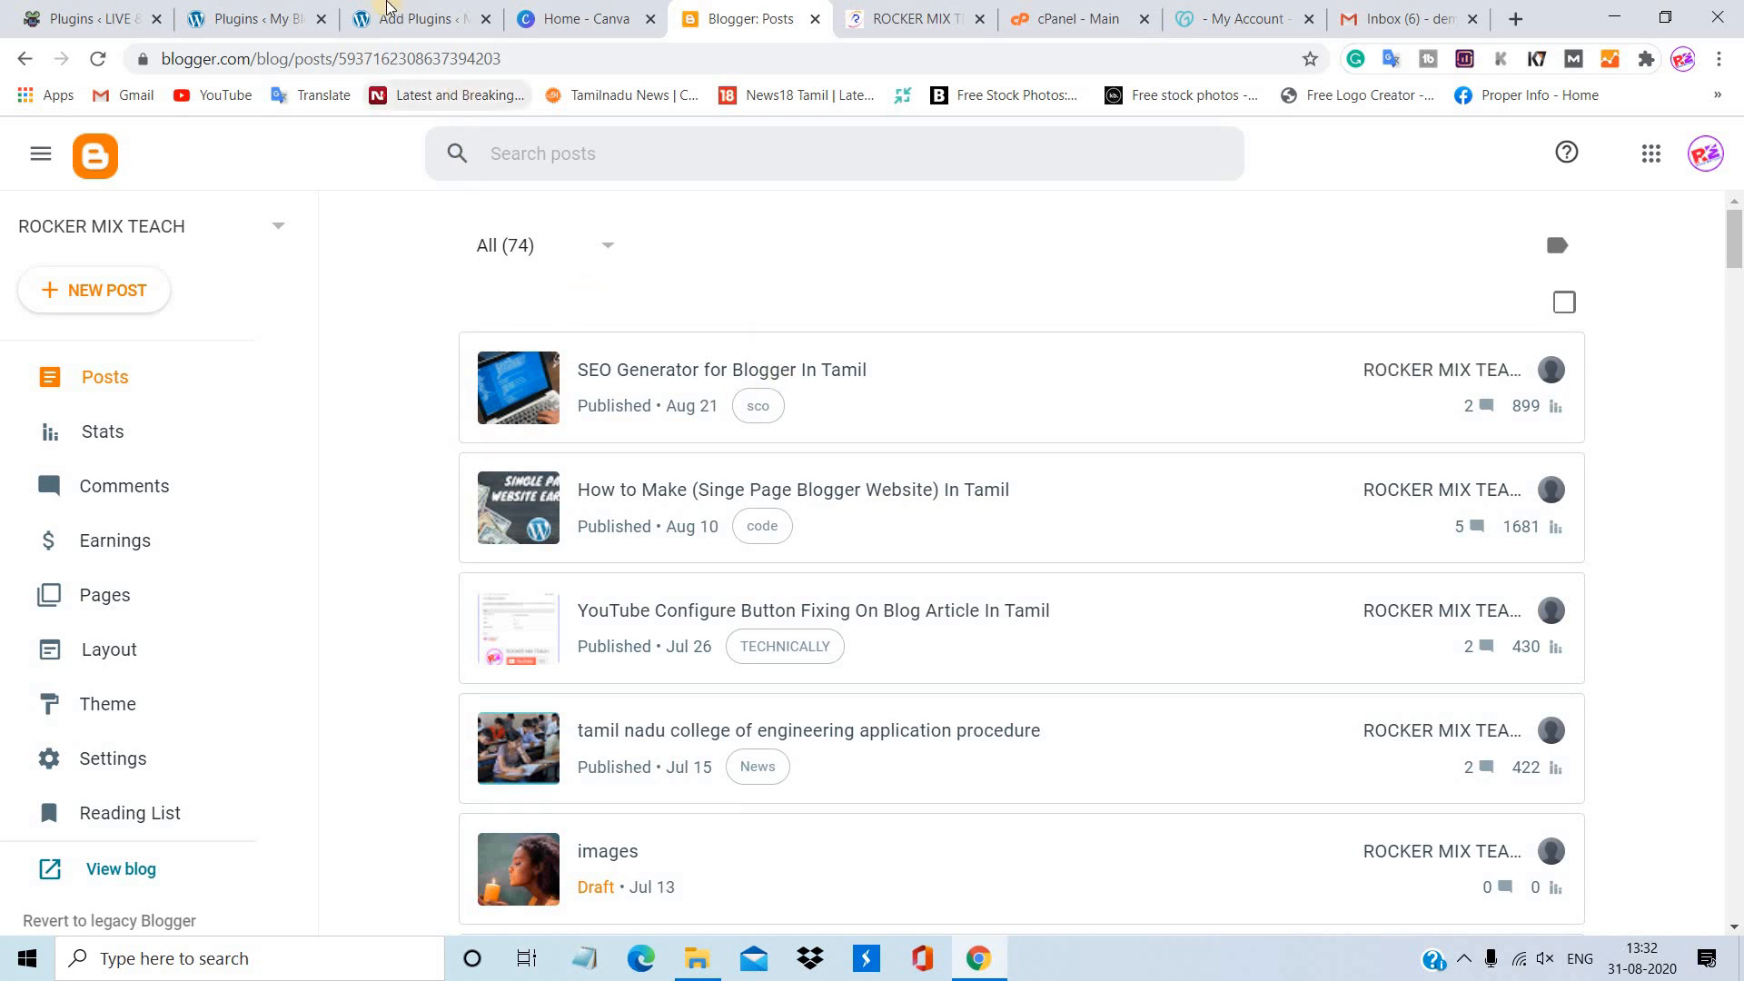
click(389, 11)
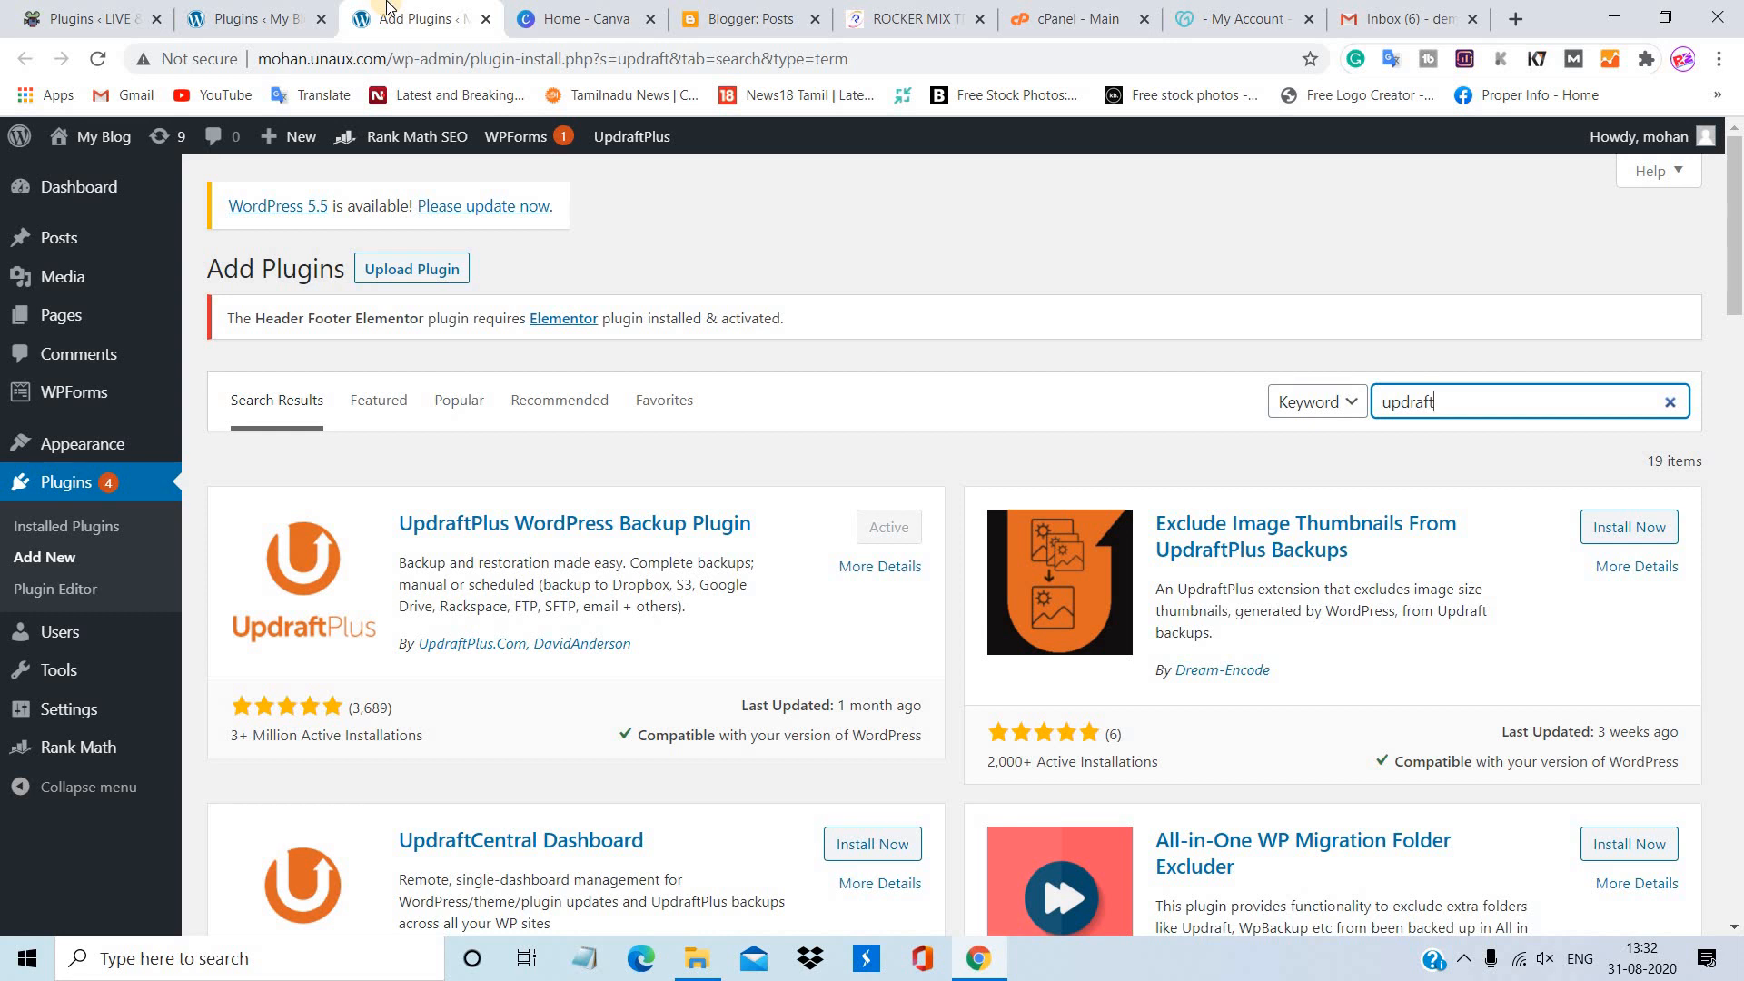
click(242, 13)
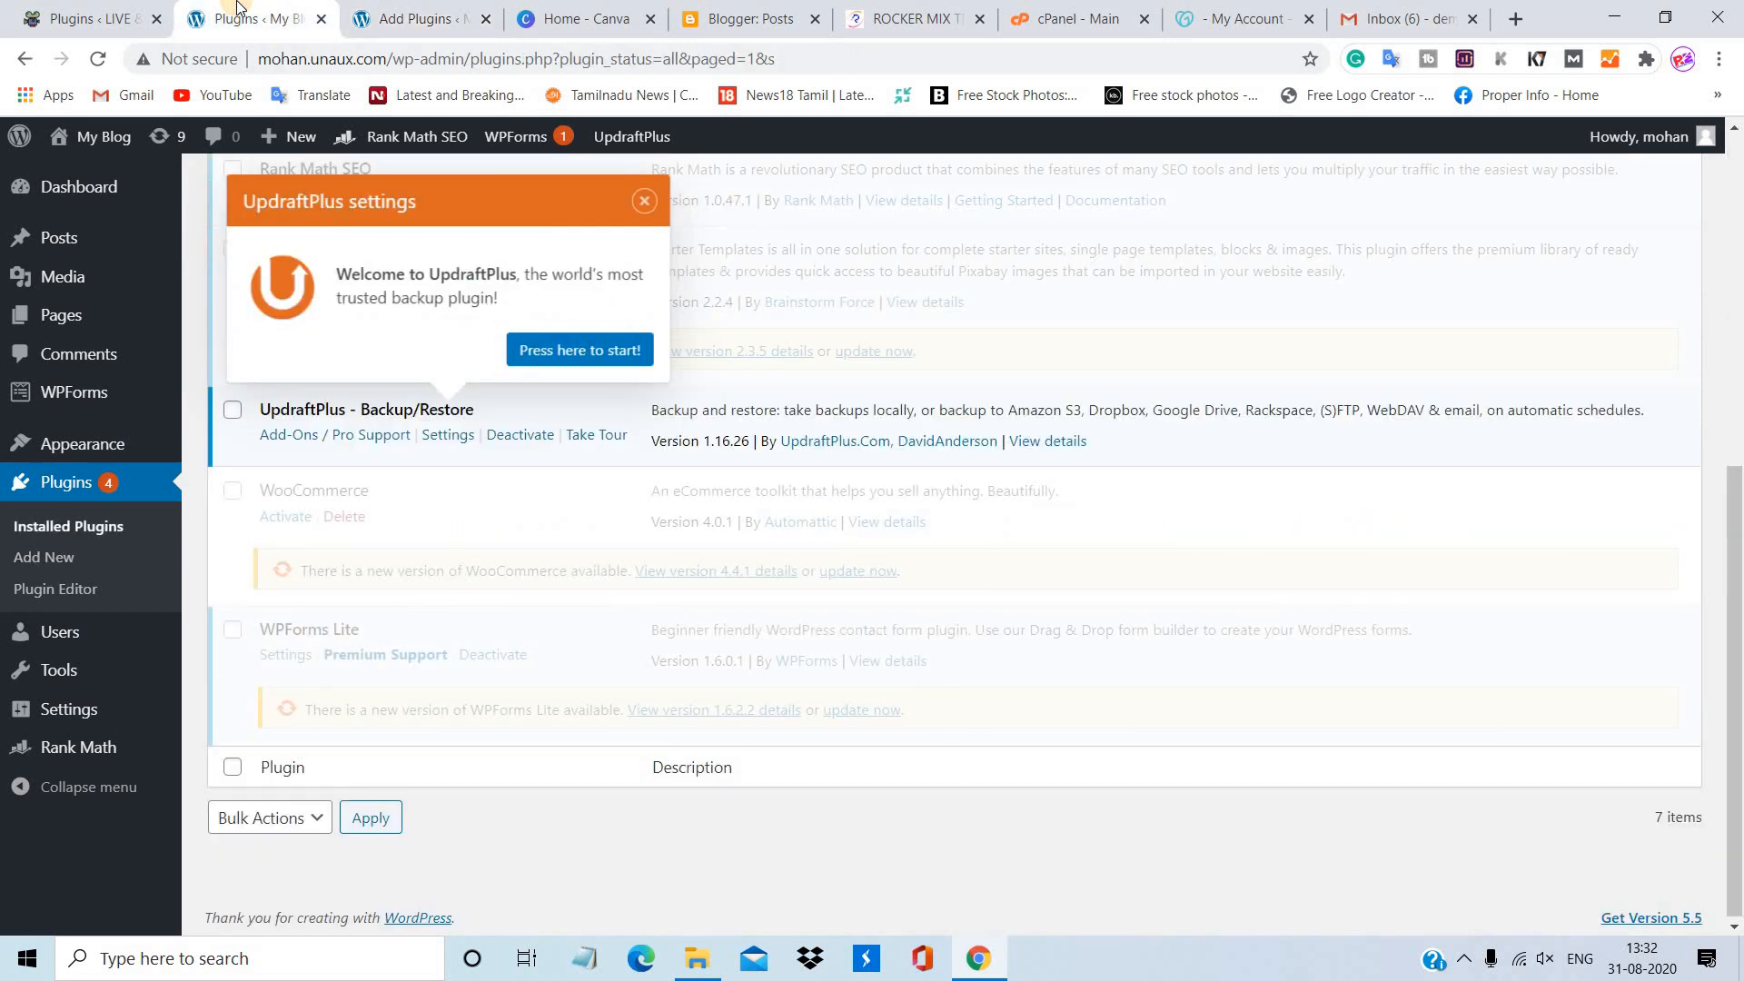
click(121, 8)
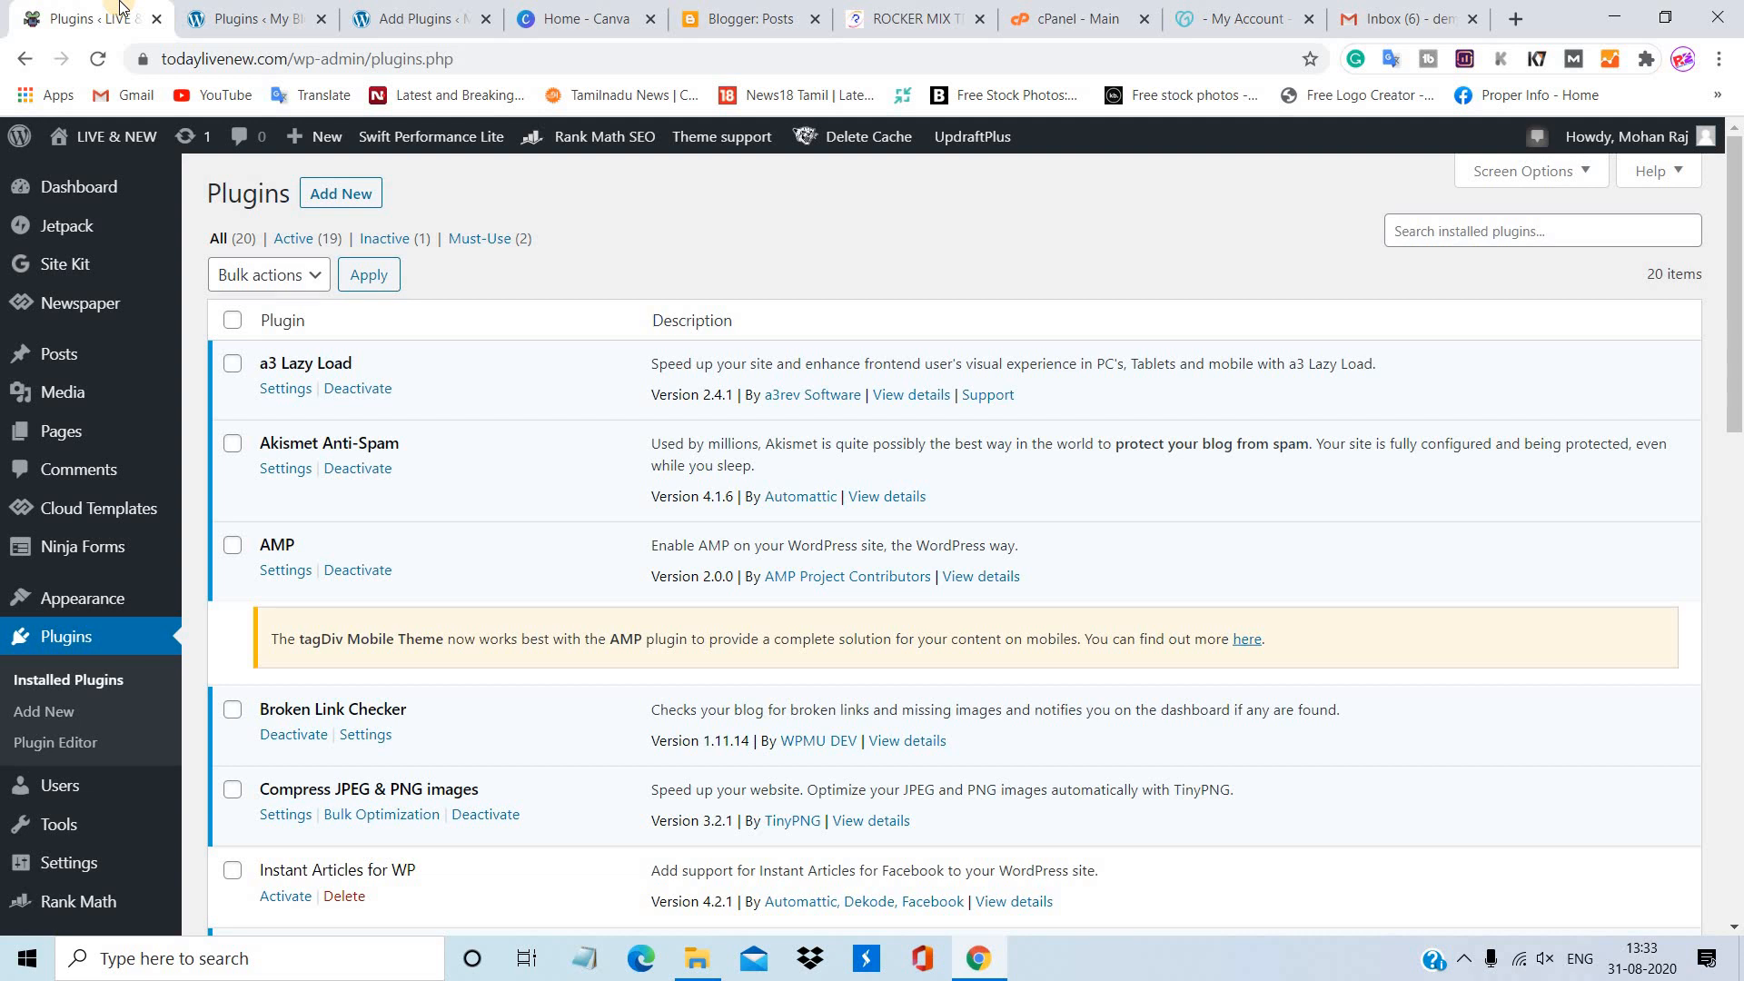
Review the technologymixed.com homepage and web address alongside the blog's Blogger dashboard
click(943, 18)
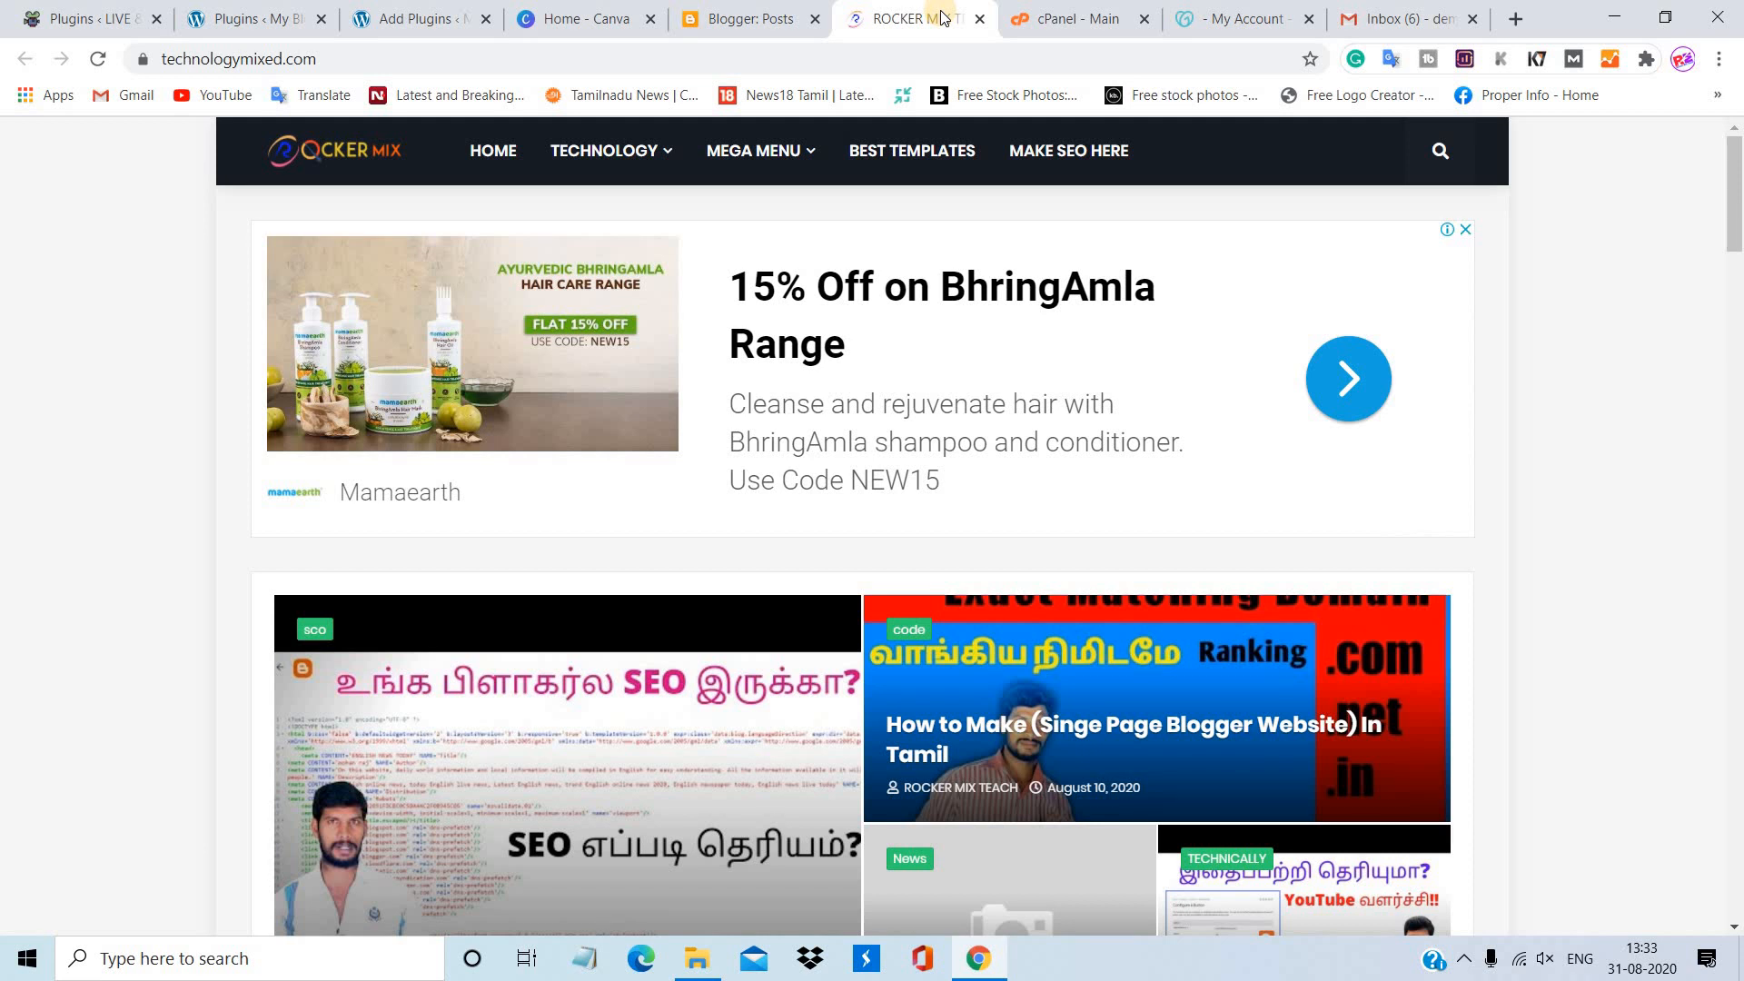
click(786, 11)
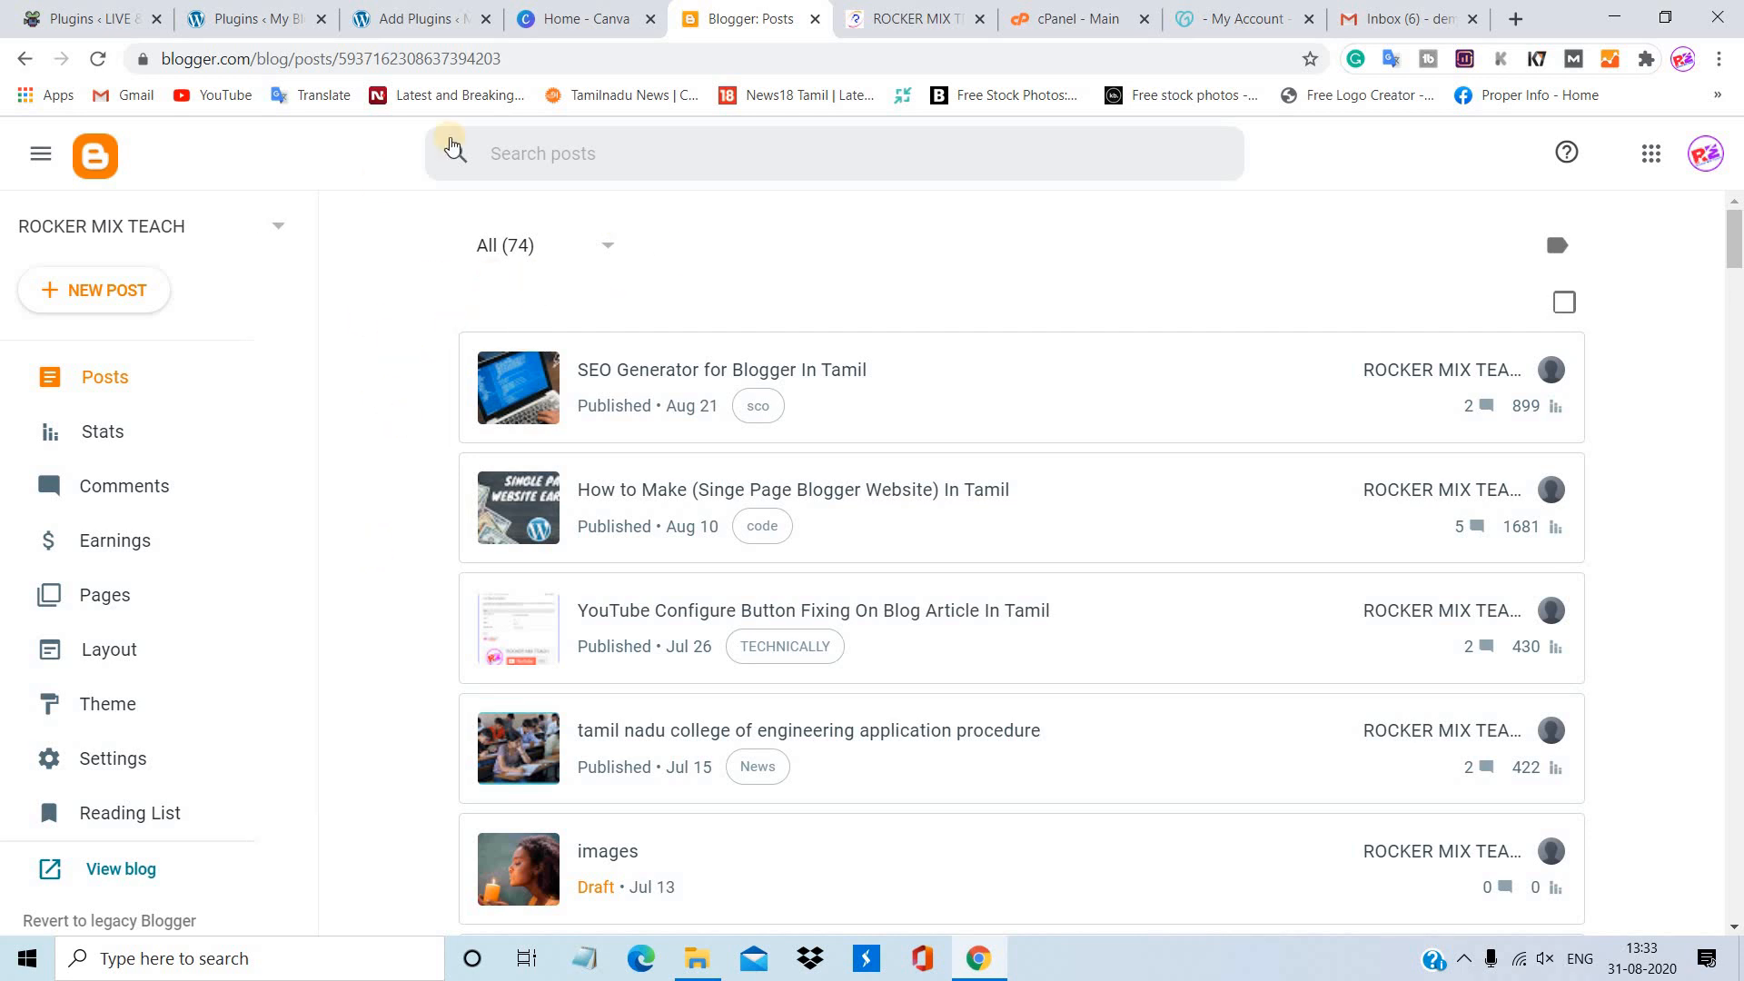
click(893, 11)
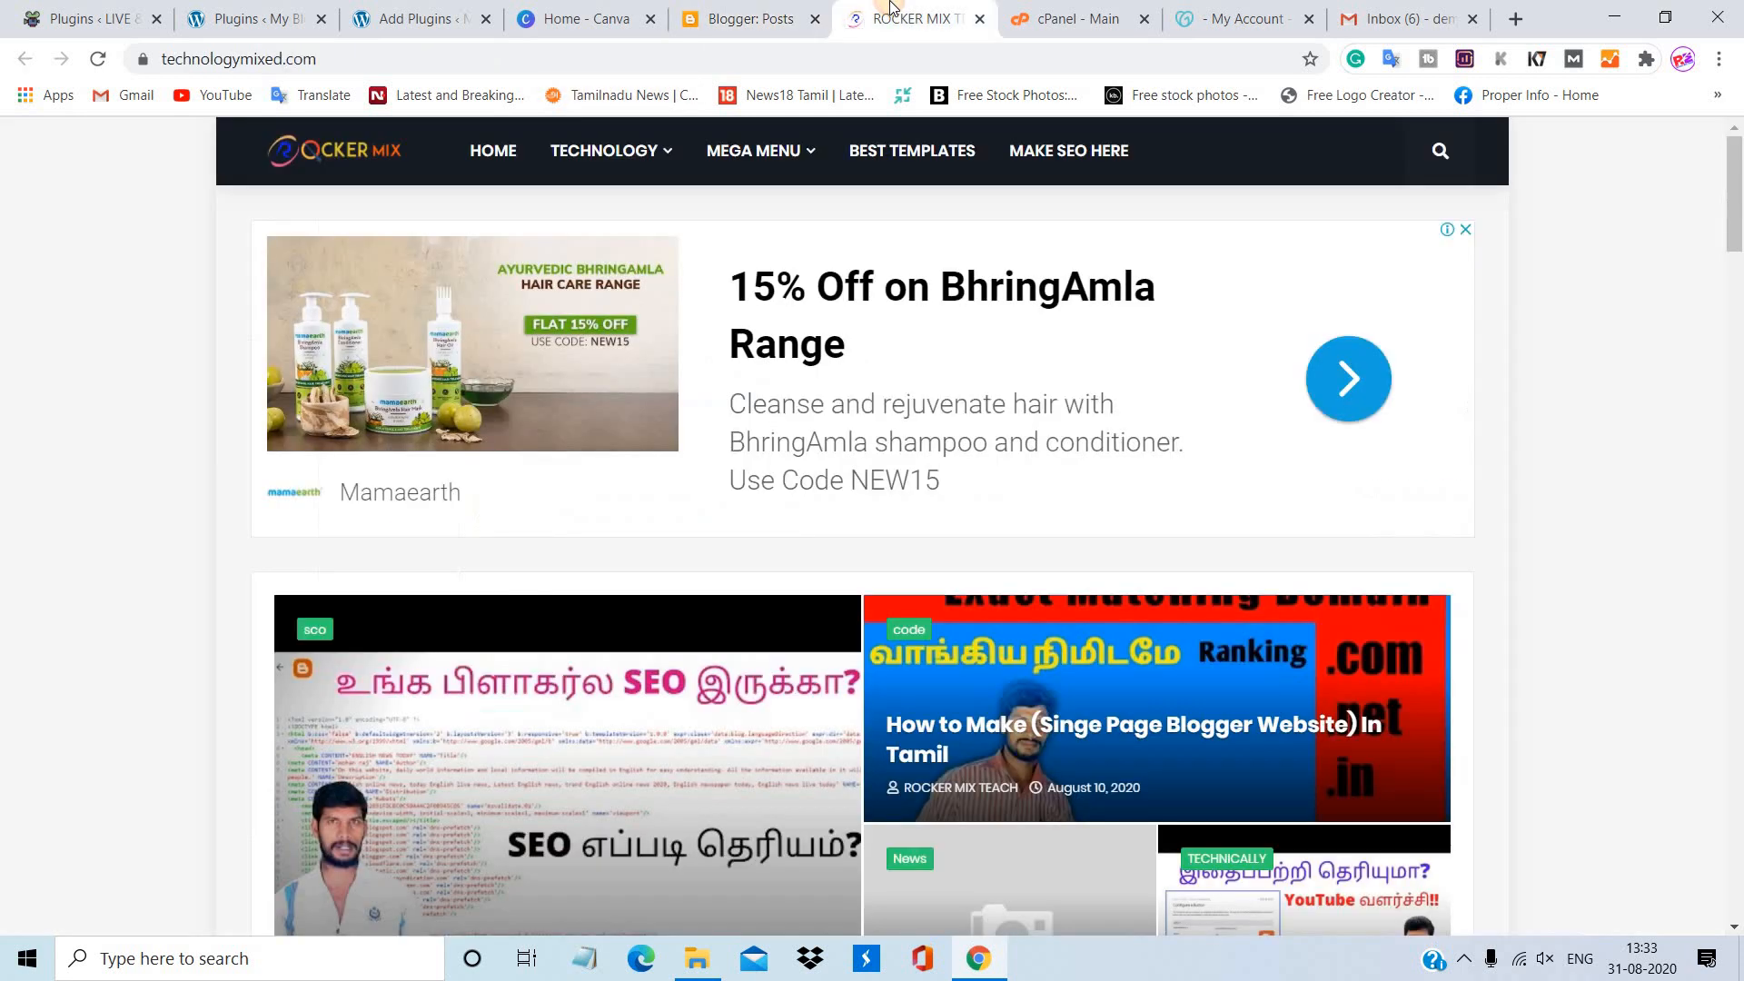
click(460, 56)
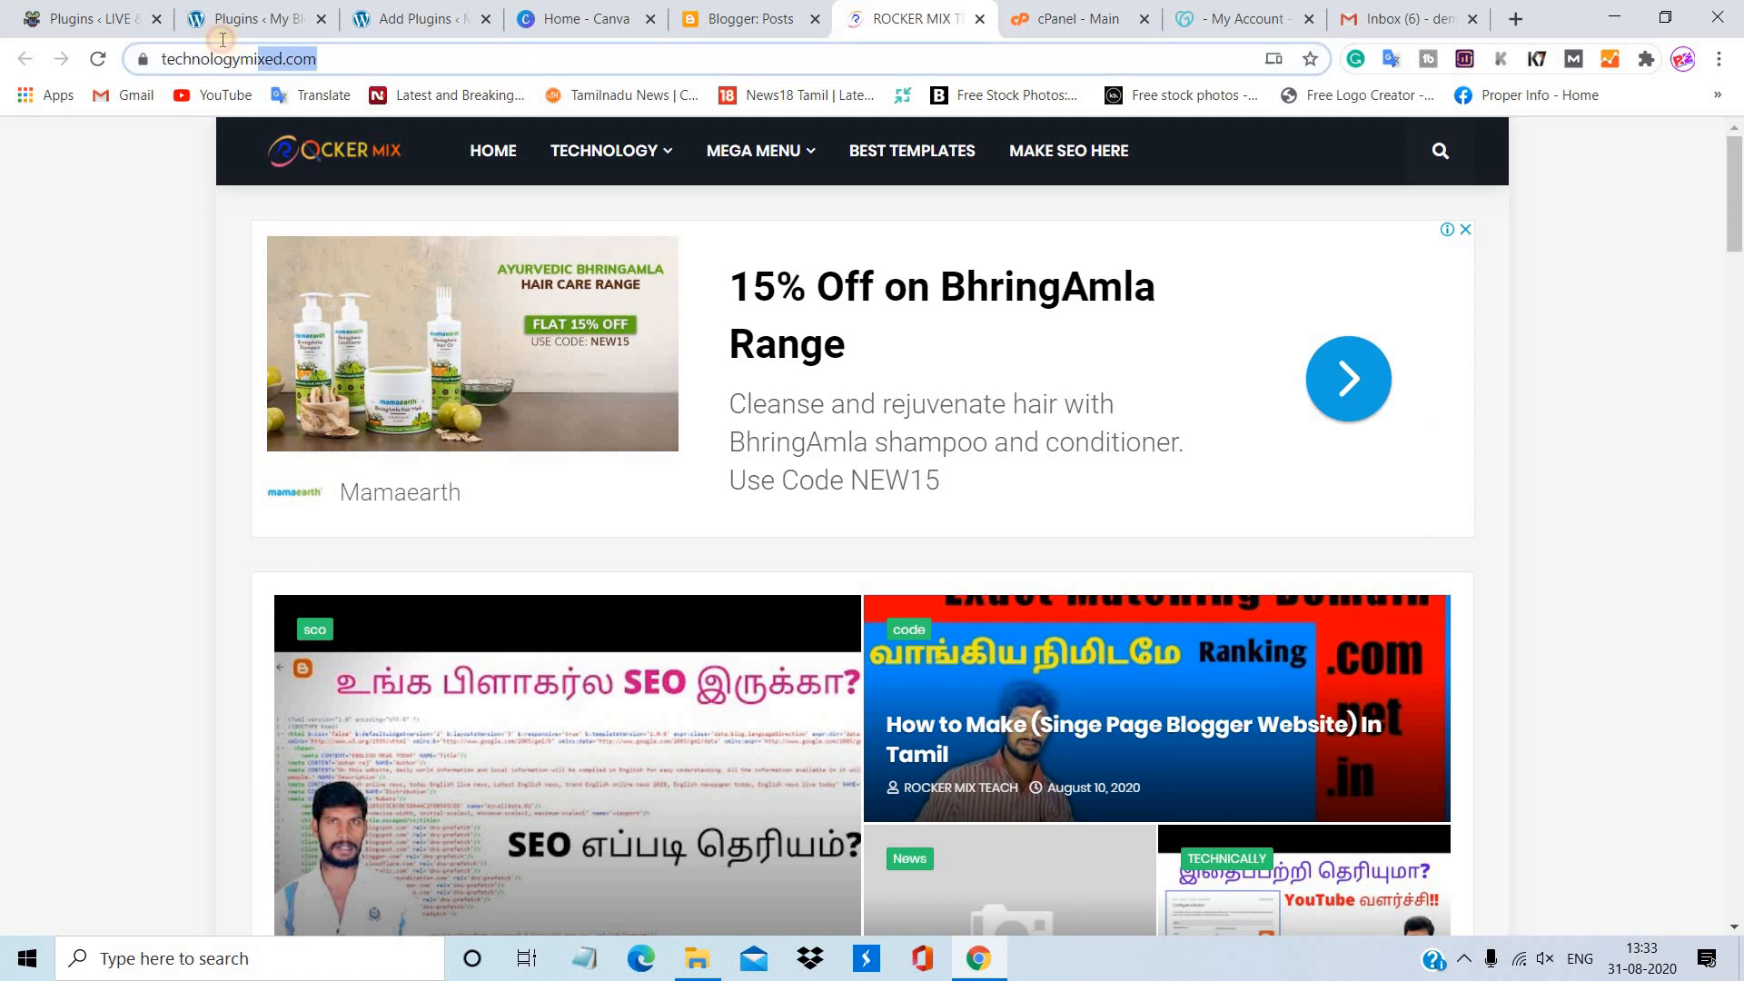
click(129, 314)
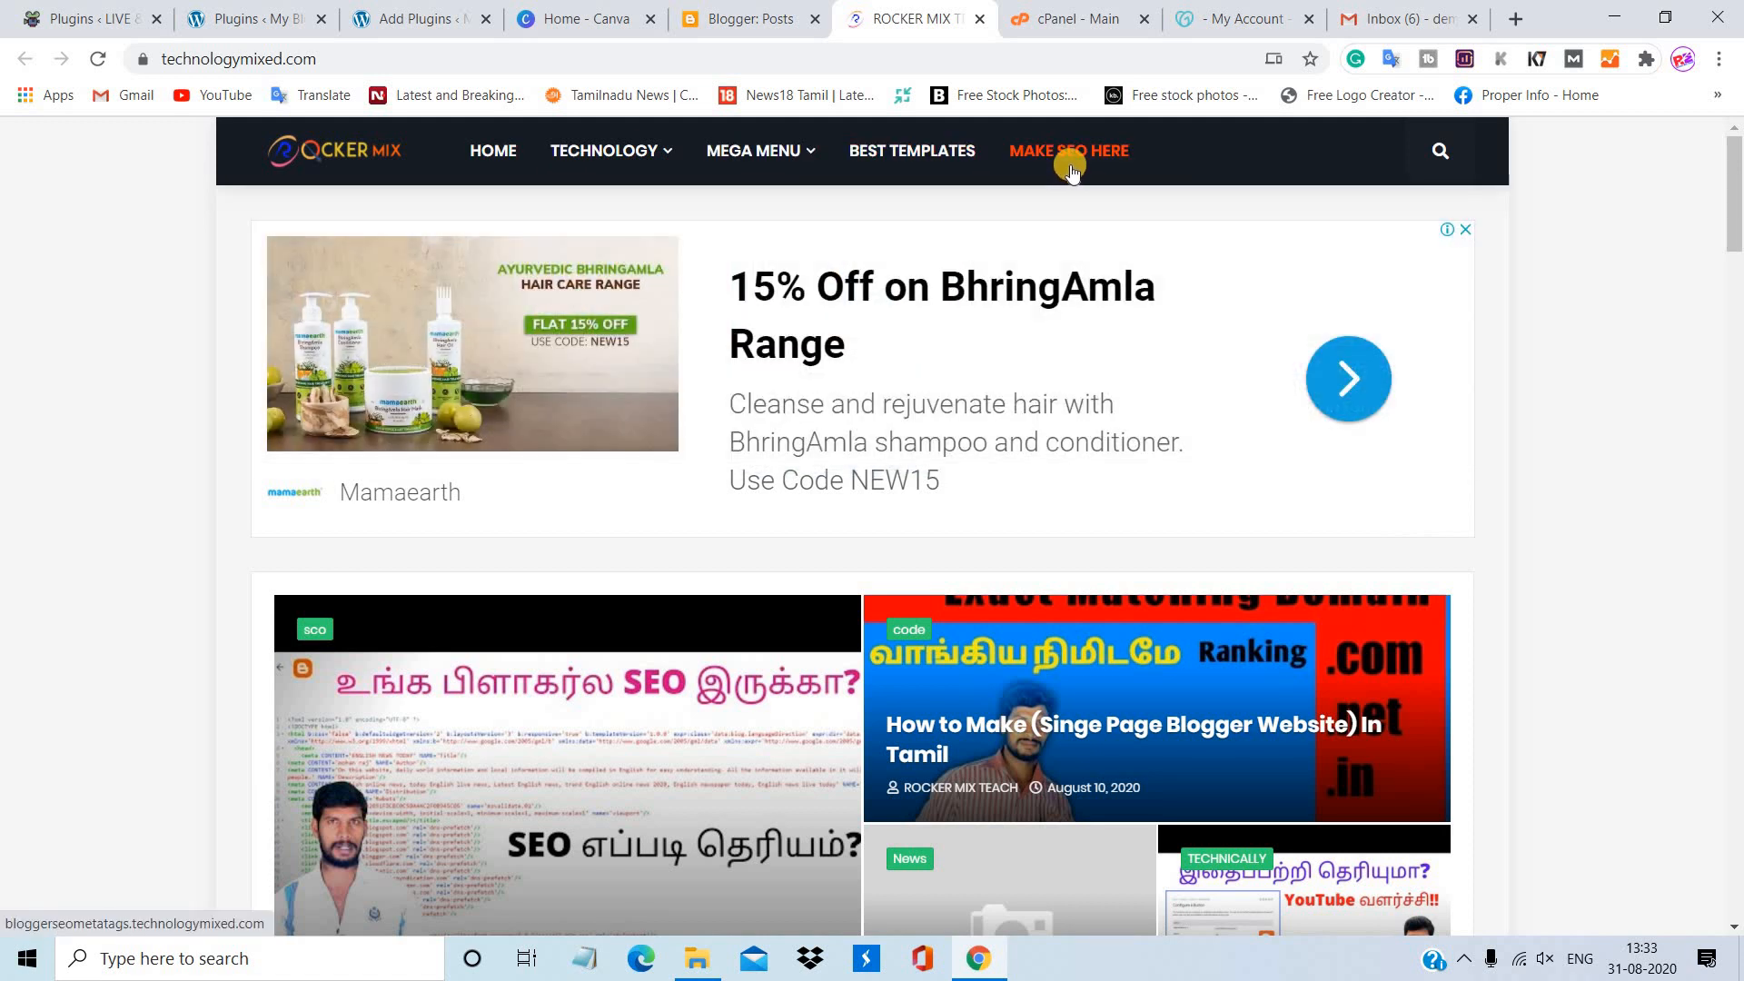
Open the blog's MAKE SEO HERE page and examine the meta tag generator form and its how-to video section
click(1072, 173)
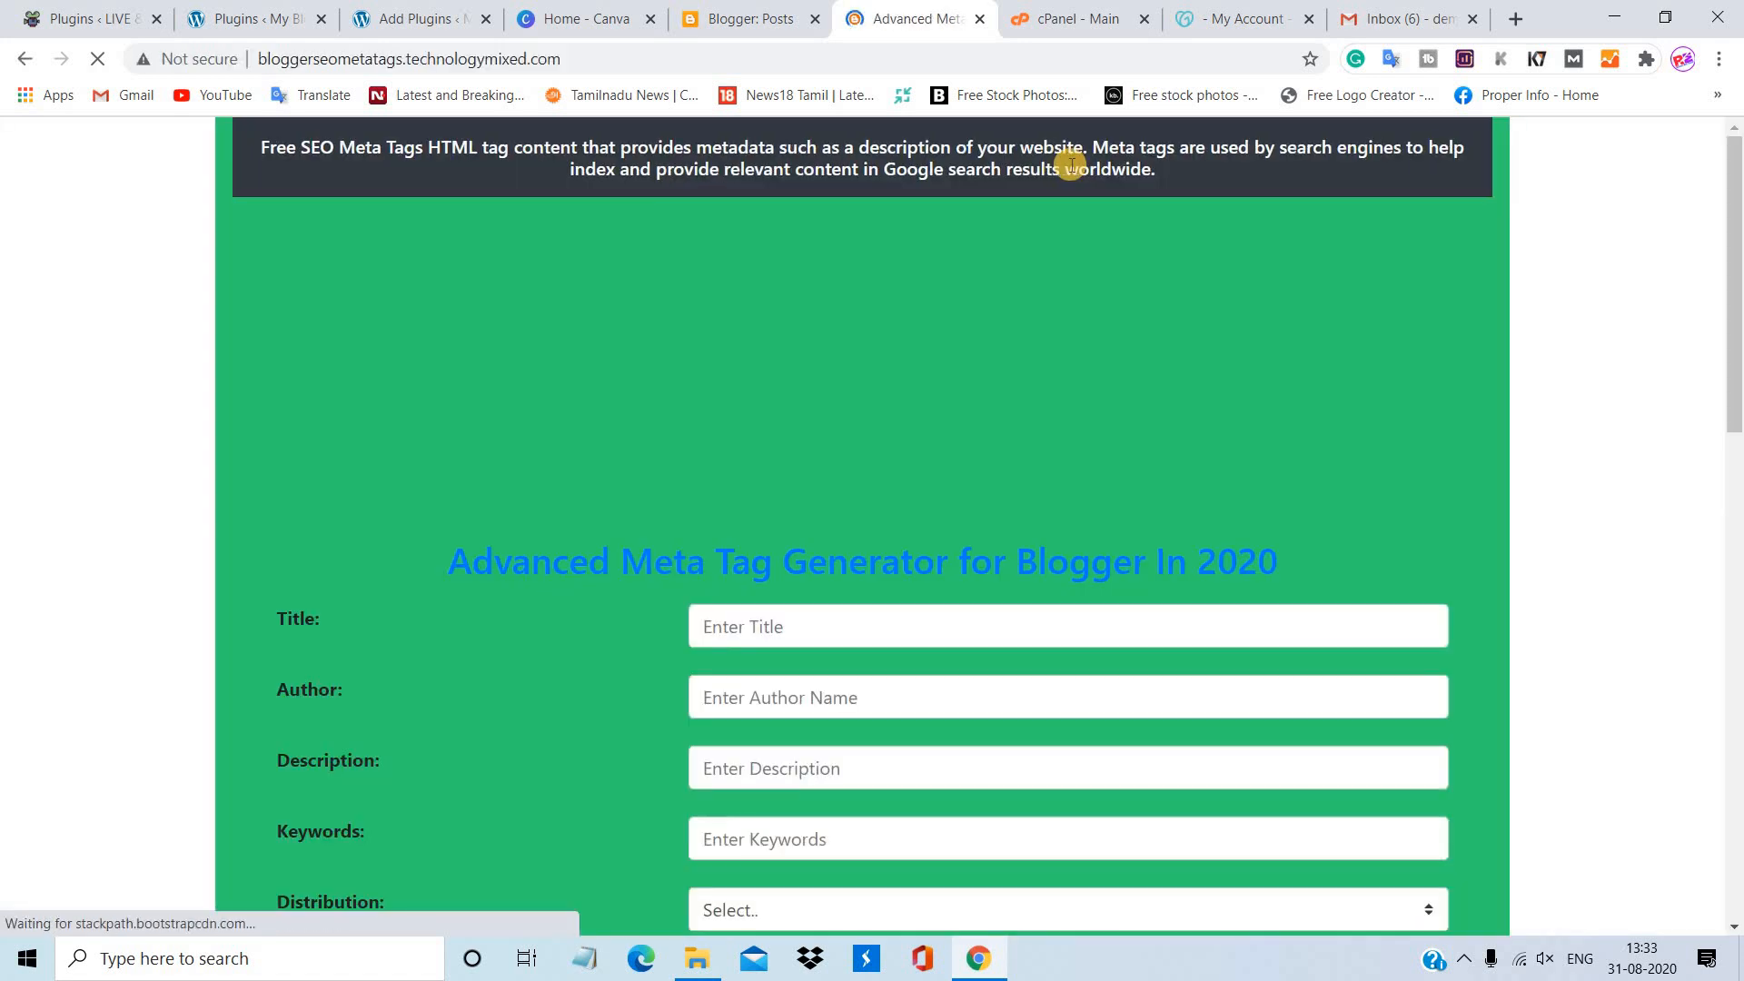
drag(1736, 227, 1737, 398)
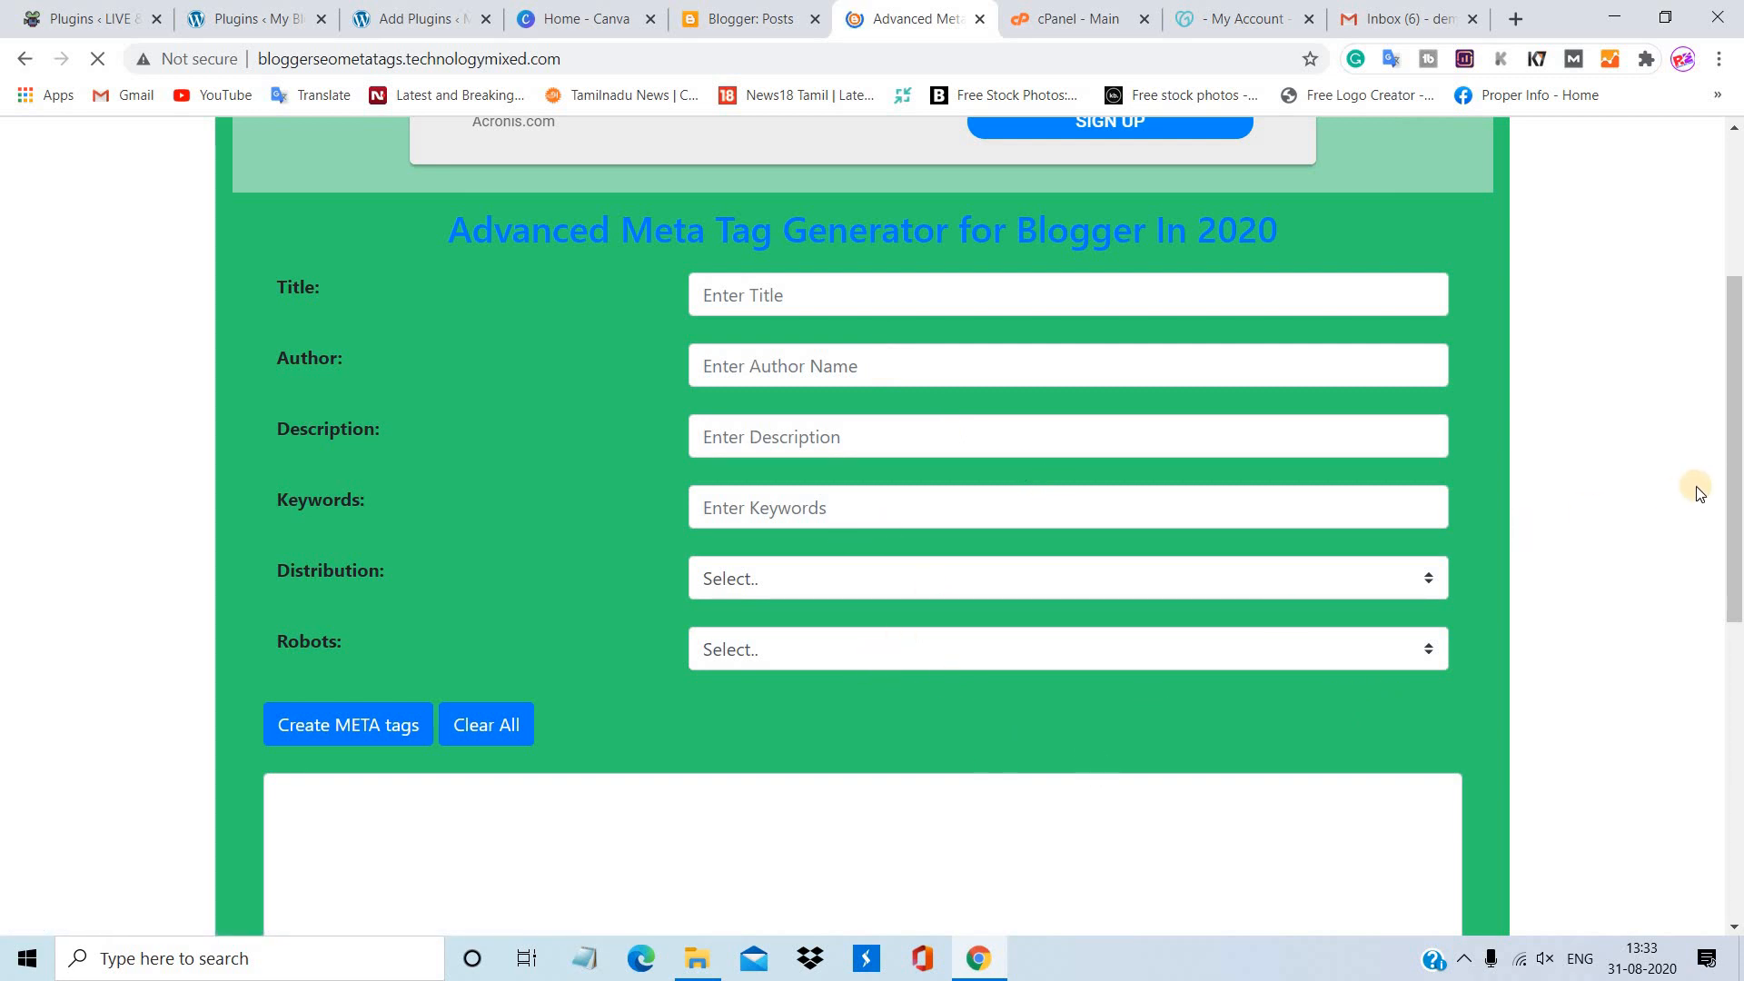
drag(1737, 502, 1736, 786)
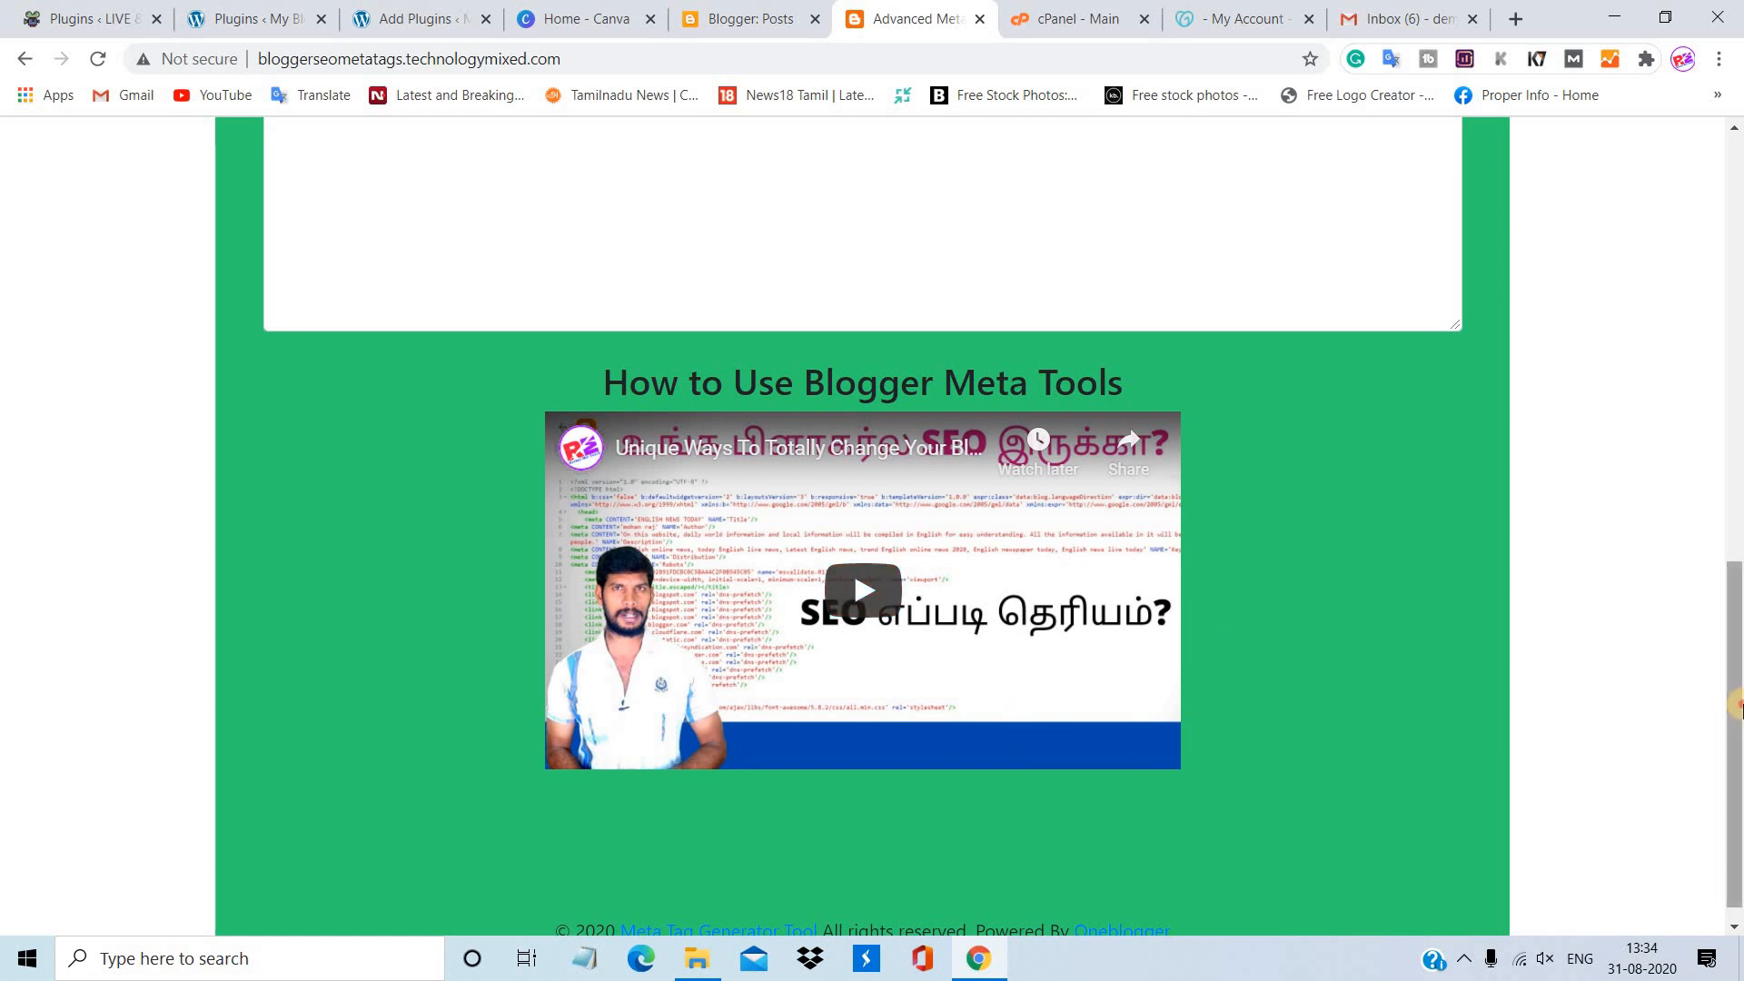
drag(1735, 691, 1675, 609)
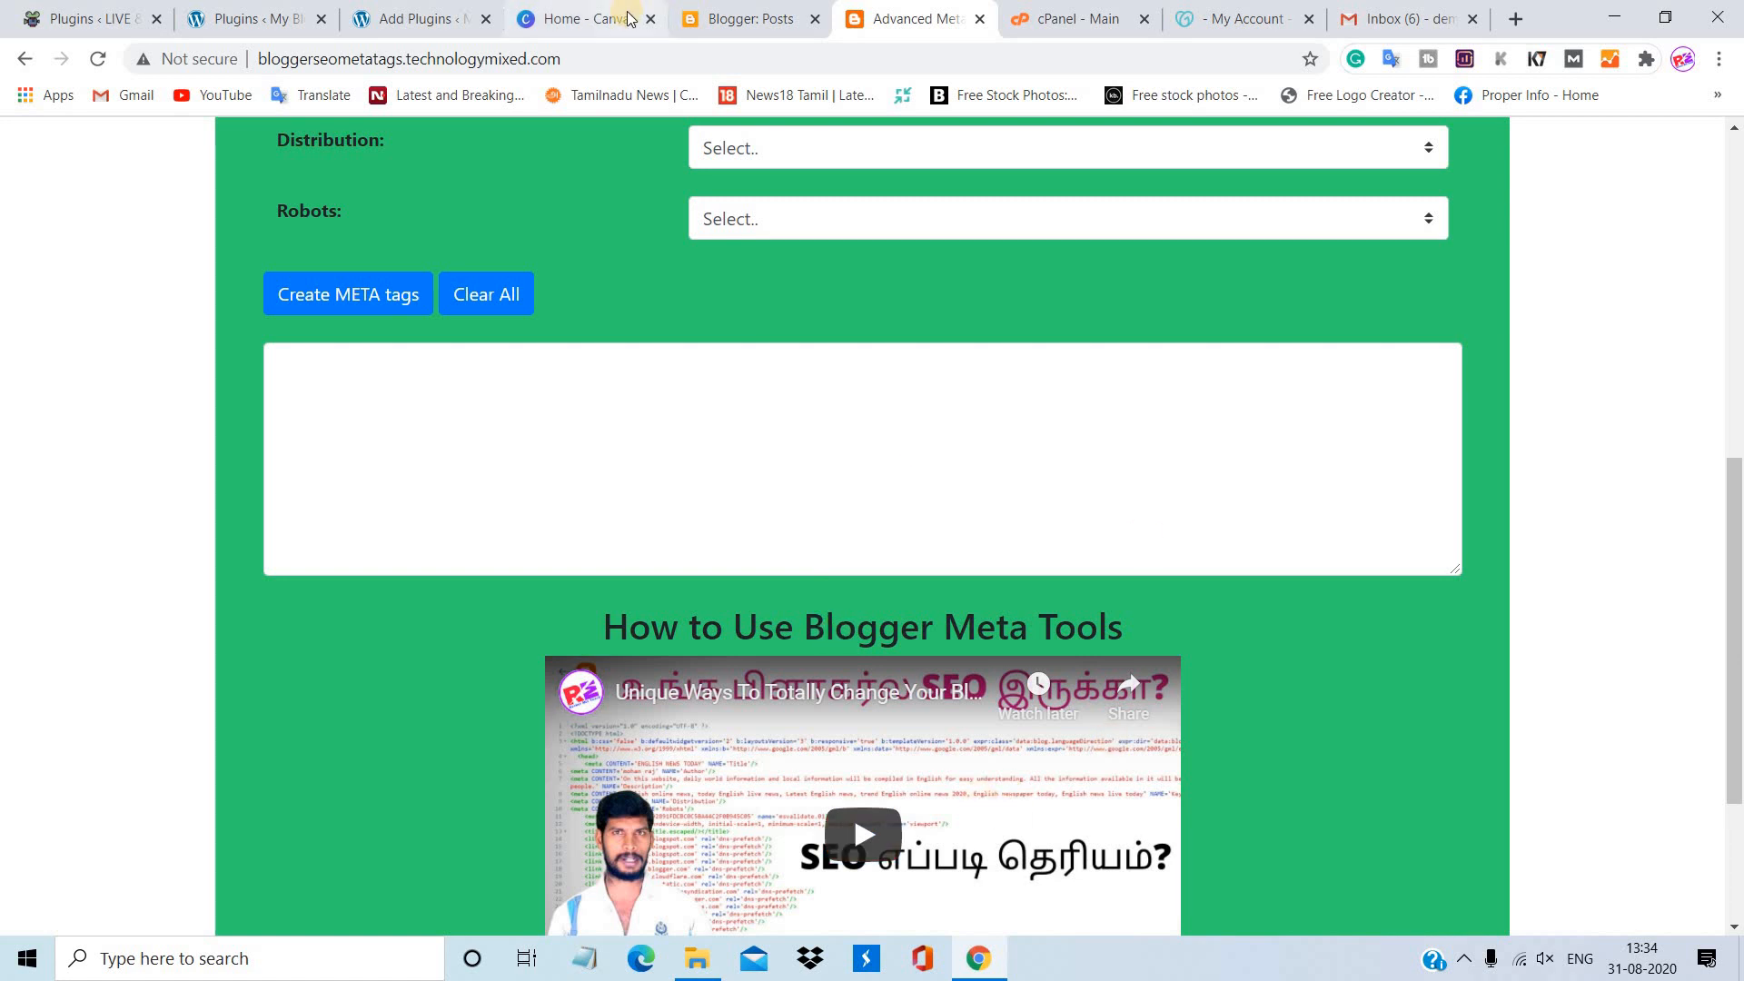
Download a content backup of the ROCKER MIX TEACH blog from its Blogger settings
click(728, 11)
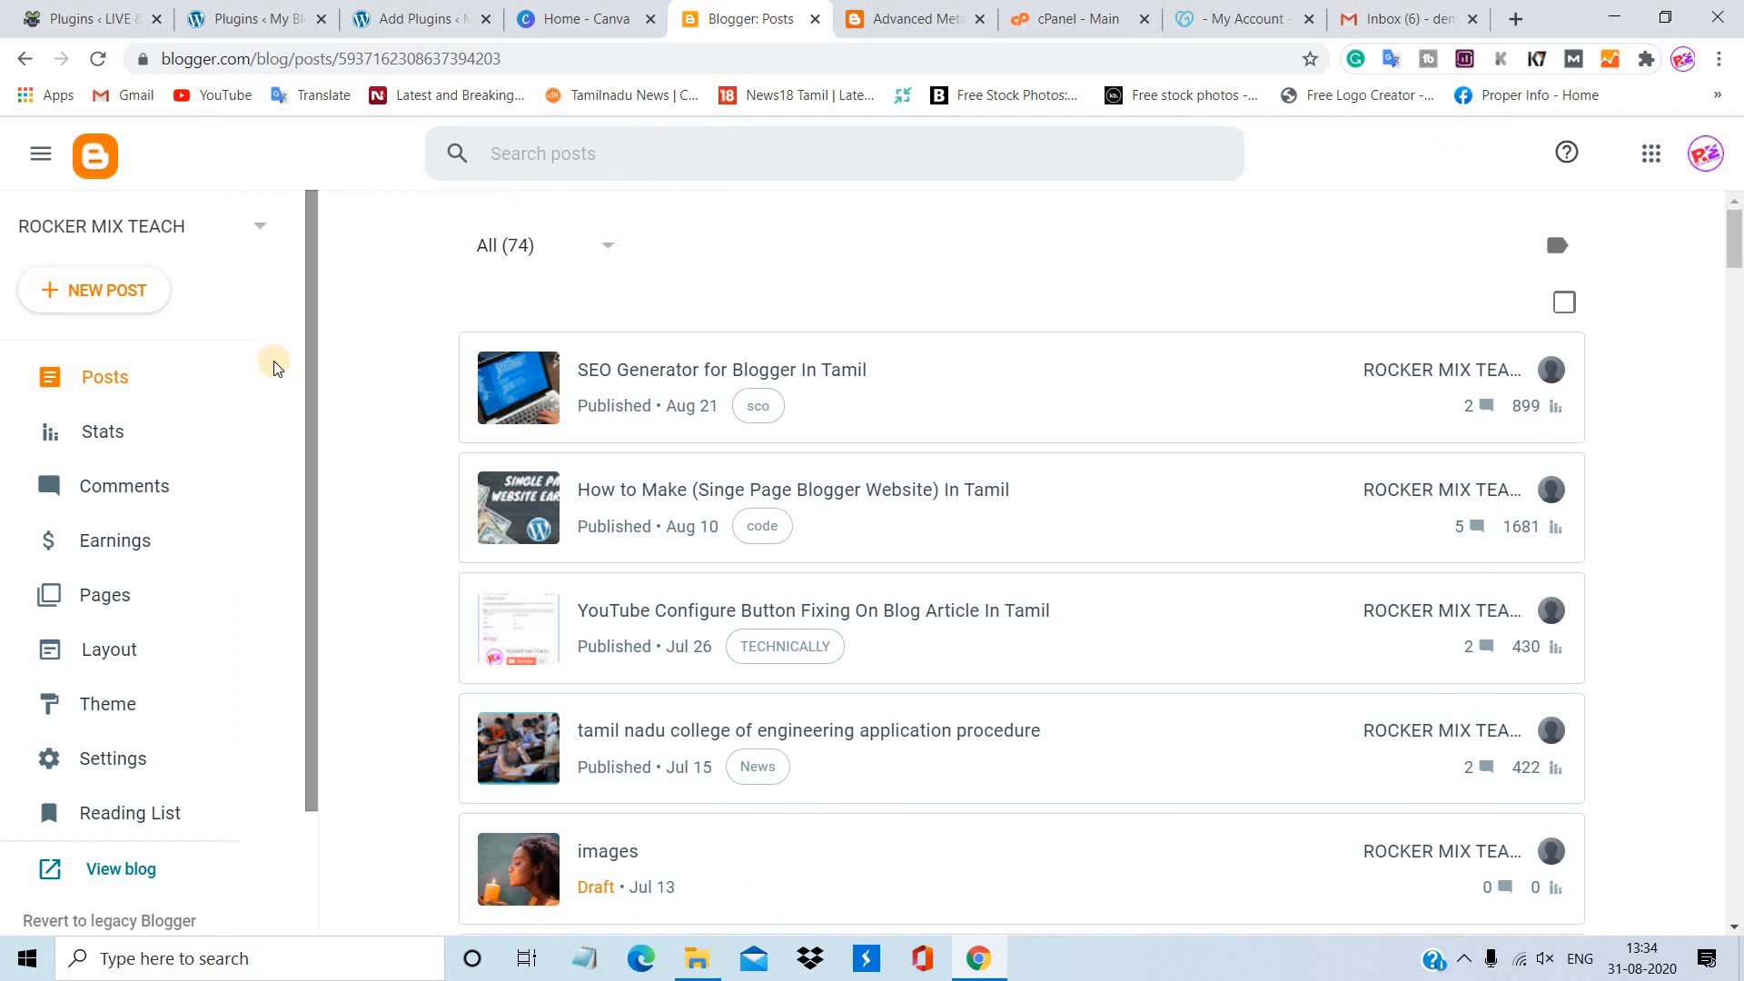
click(92, 779)
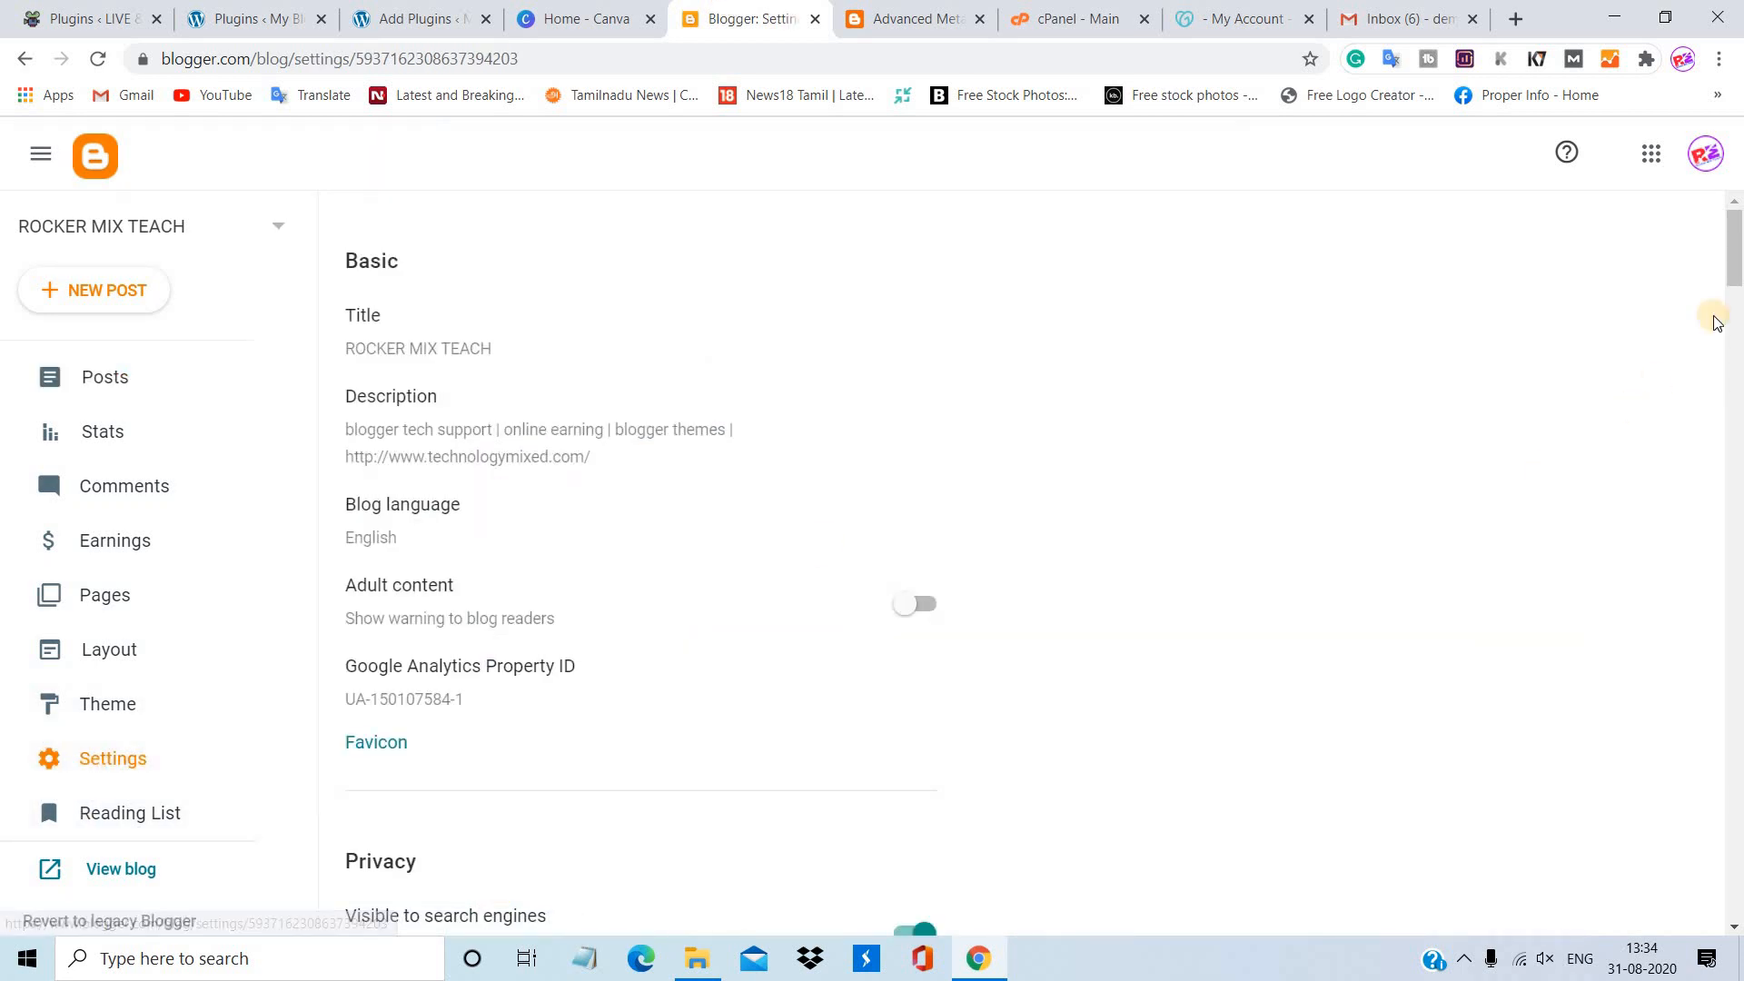
click(1737, 504)
drag(1738, 504, 1737, 850)
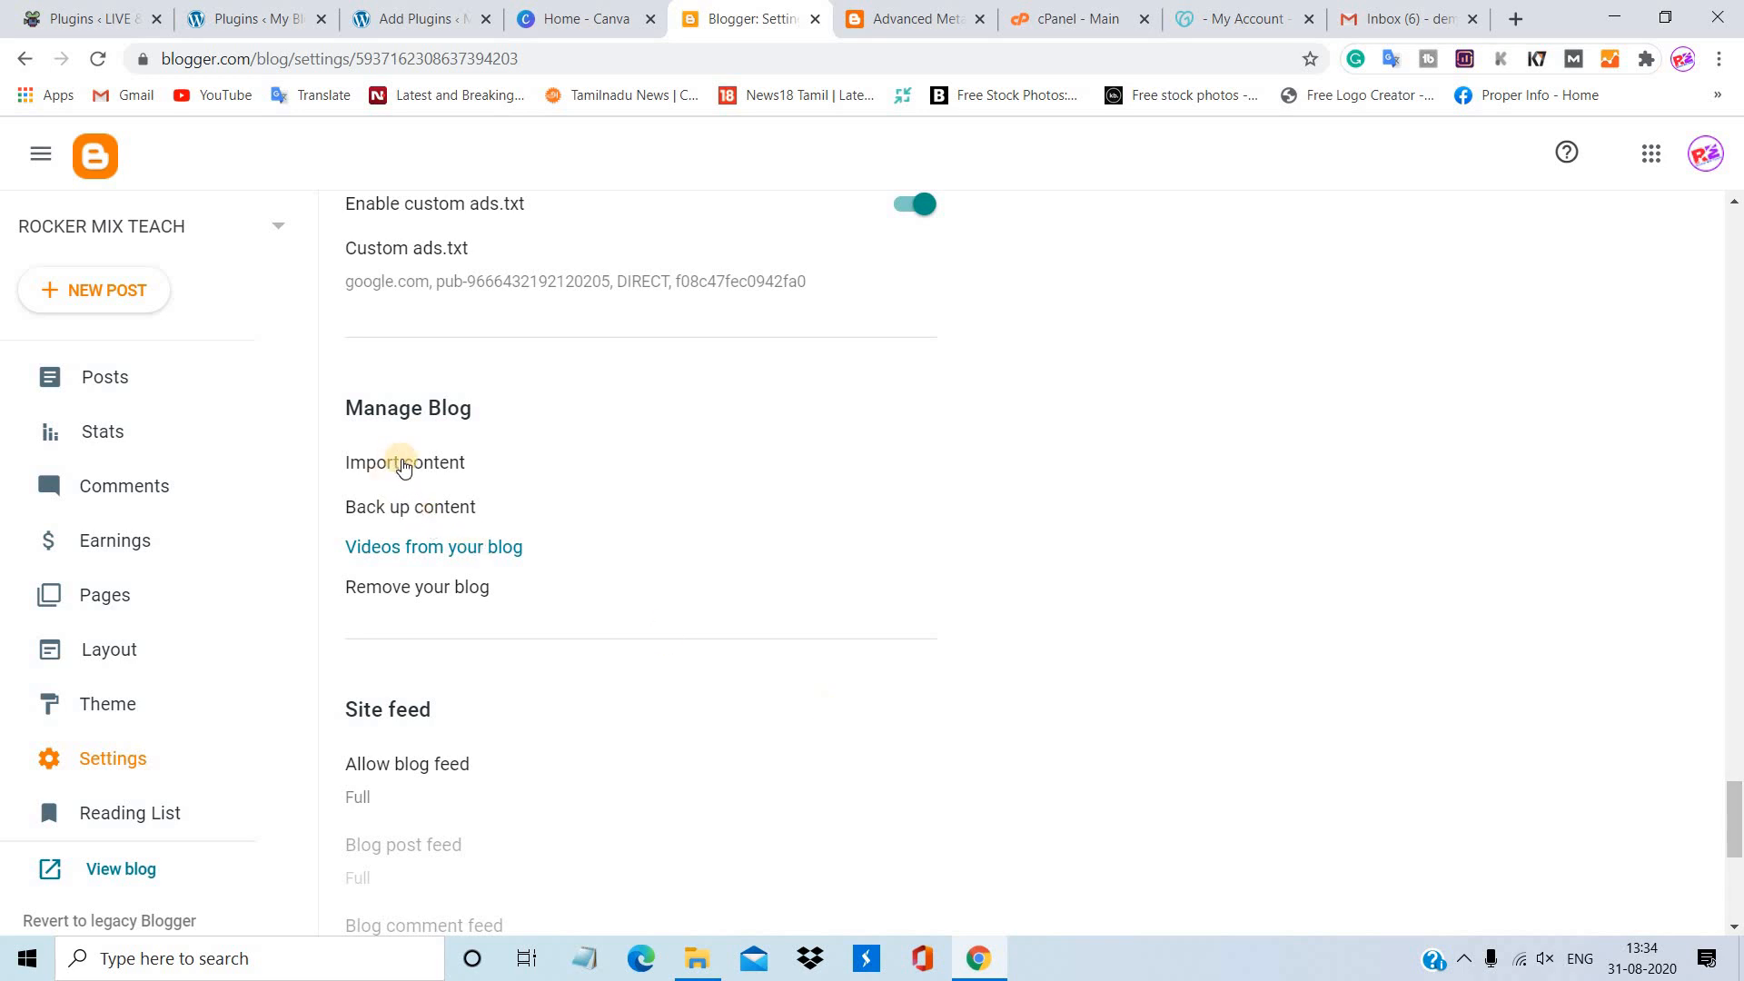
click(403, 505)
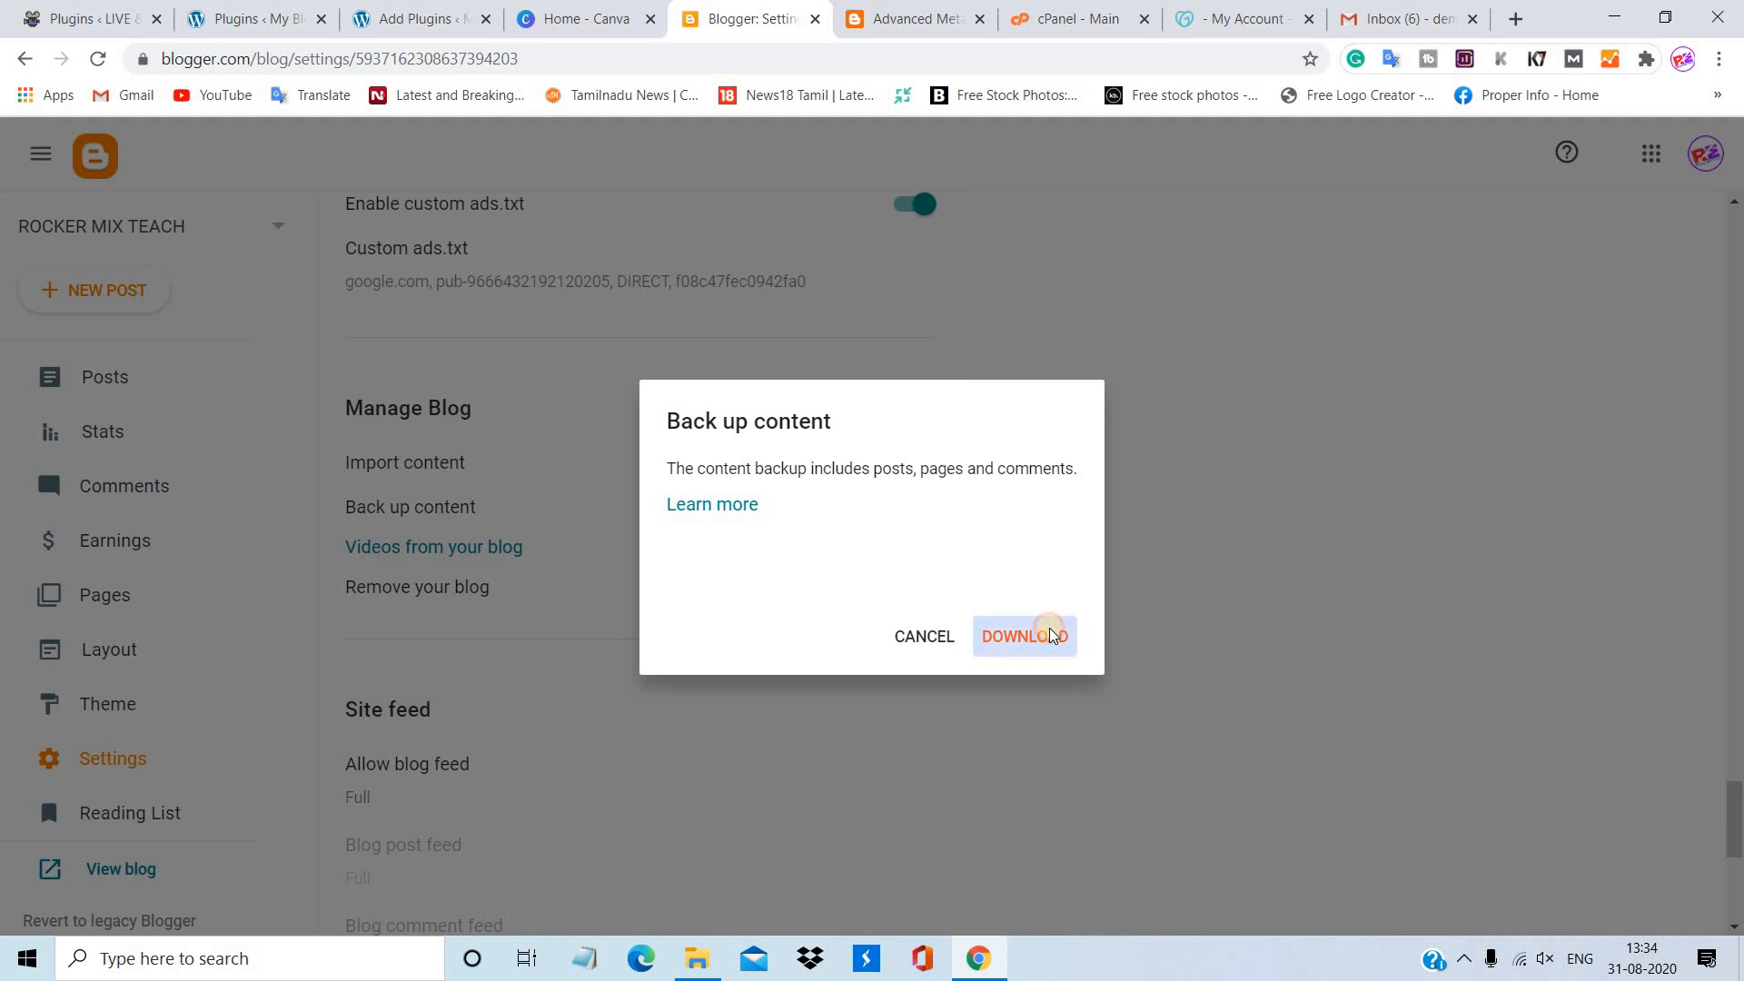
click(1051, 634)
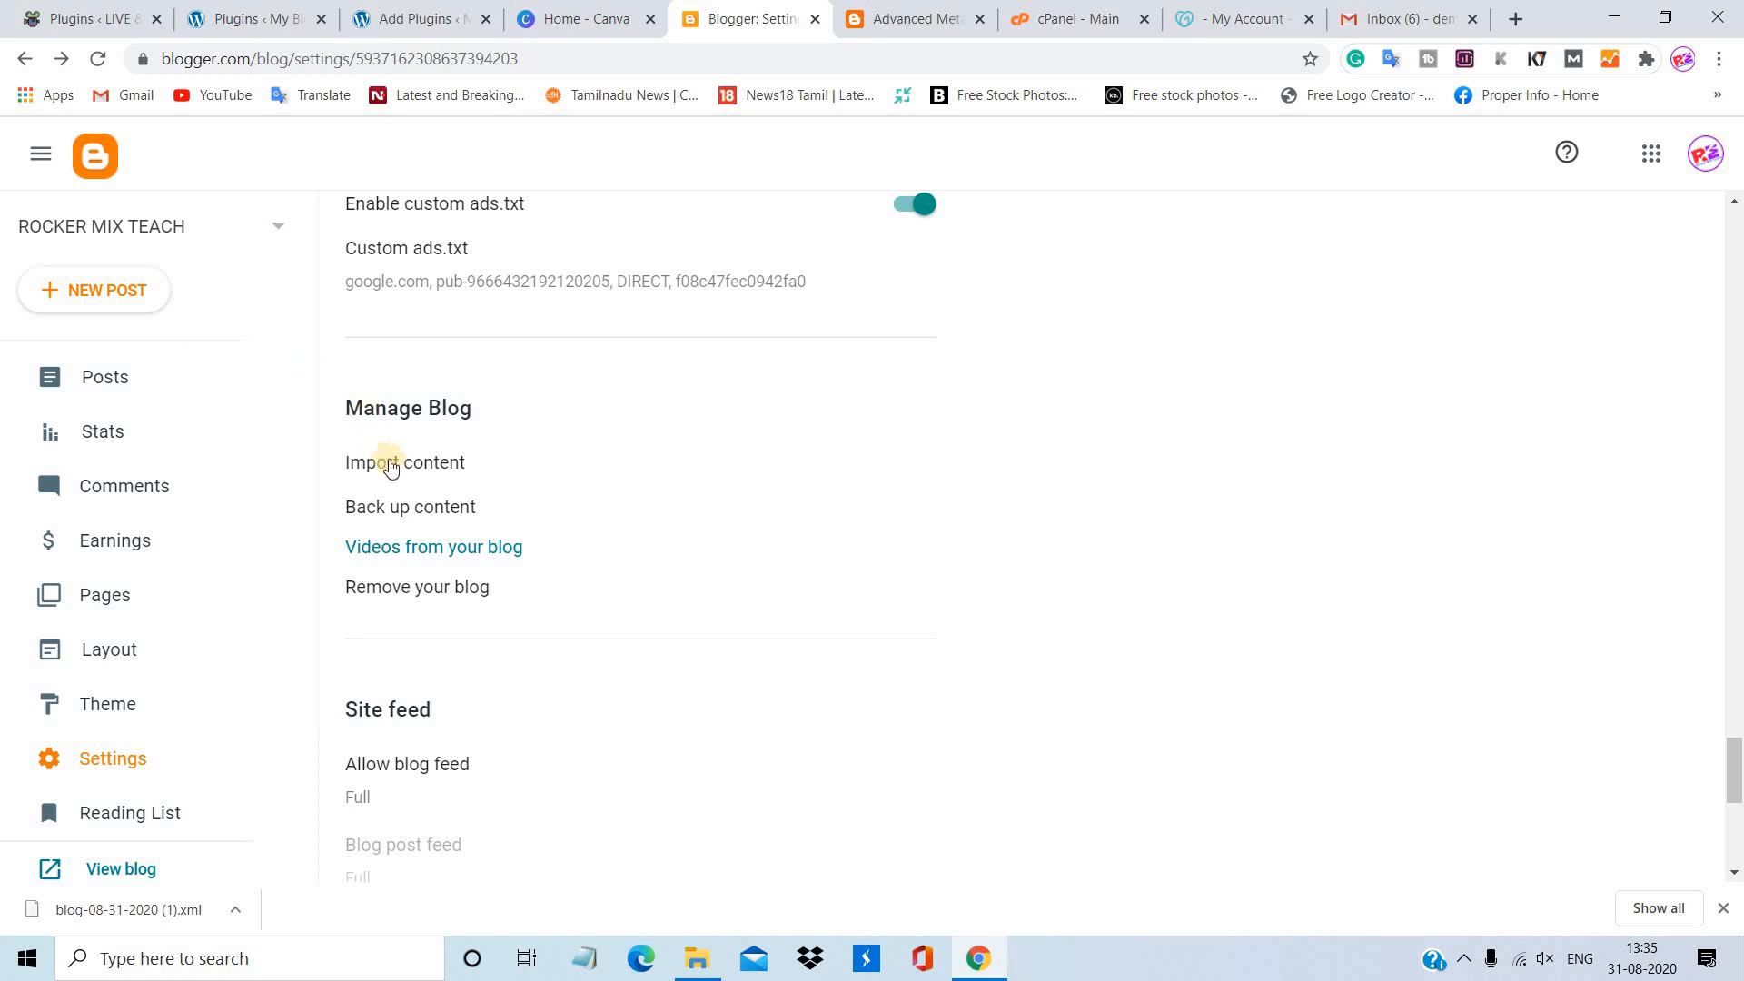
Try importing content into the blog as far as choosing a backup file, and cancel the import
click(404, 468)
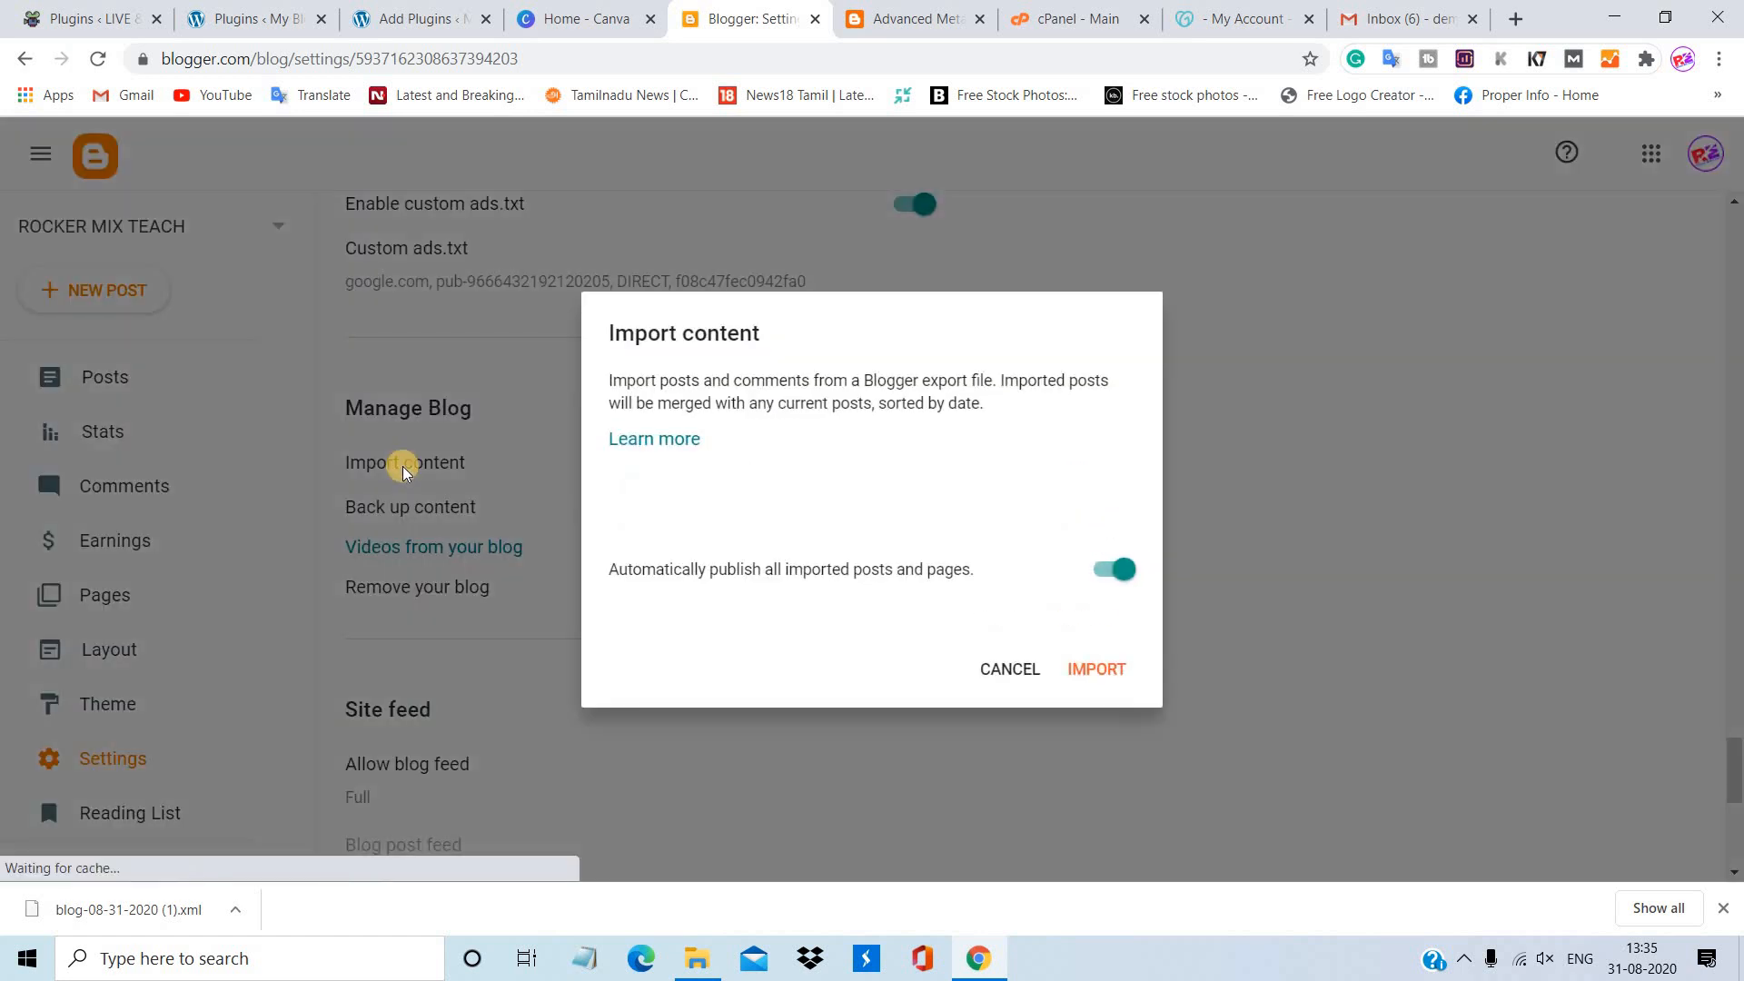
click(638, 490)
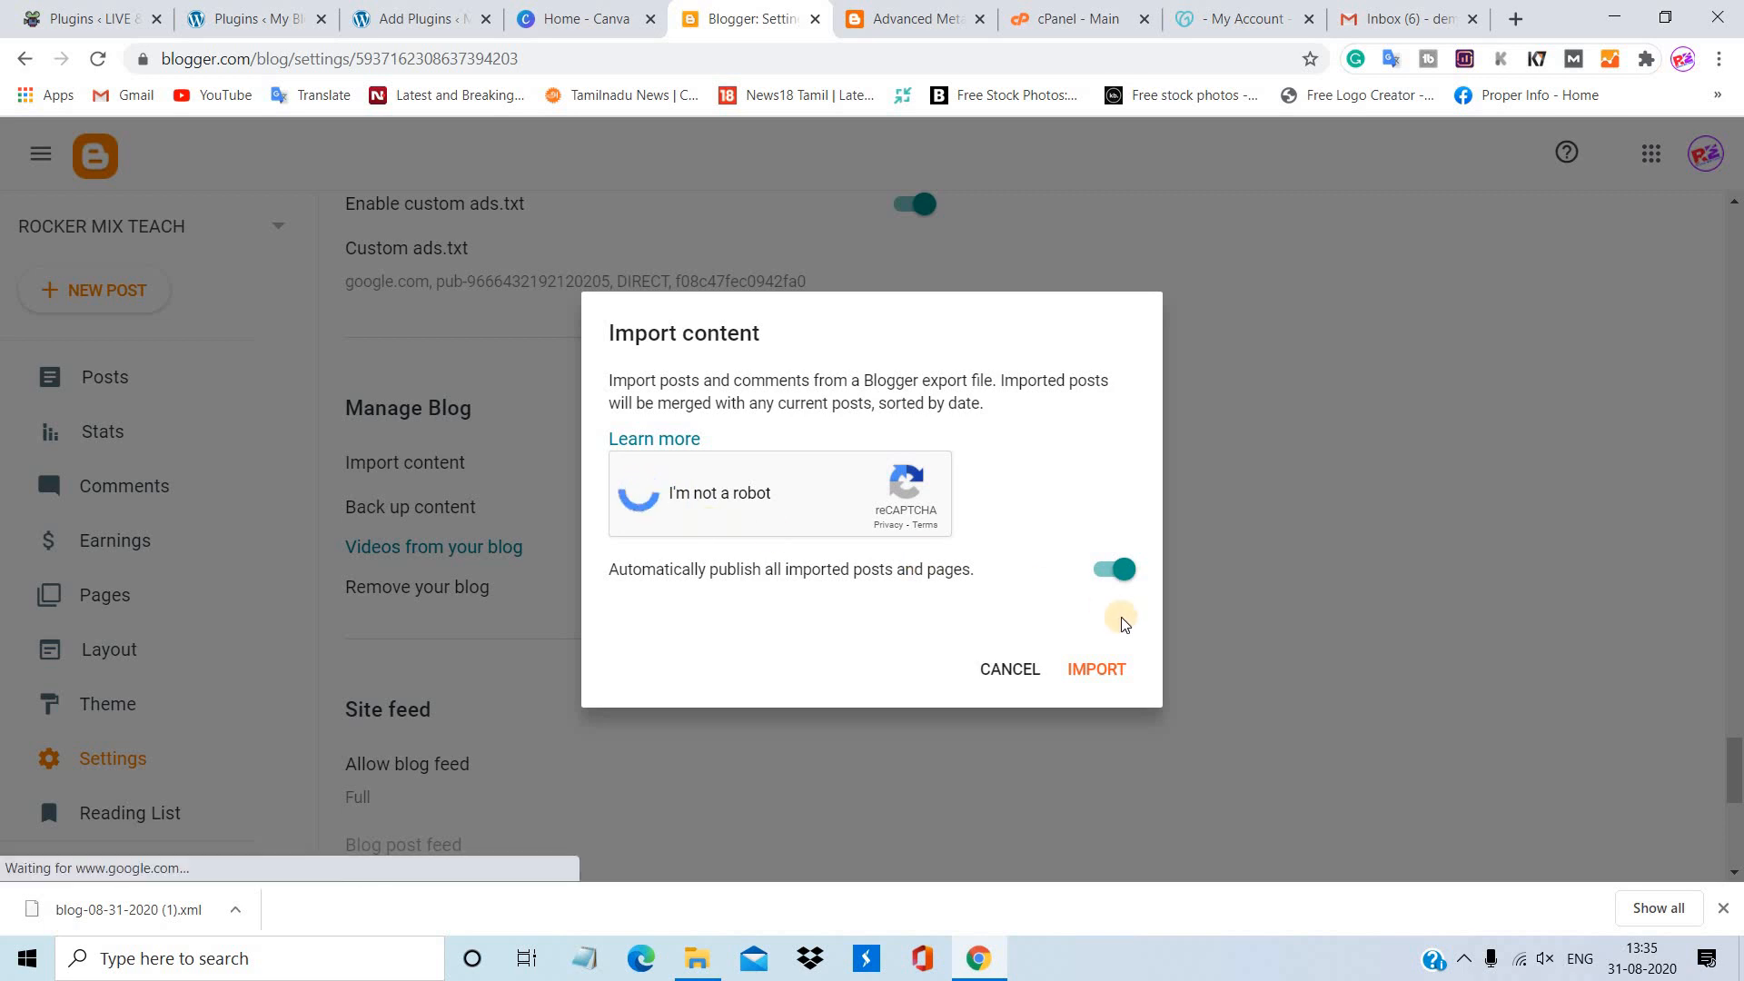
click(1108, 672)
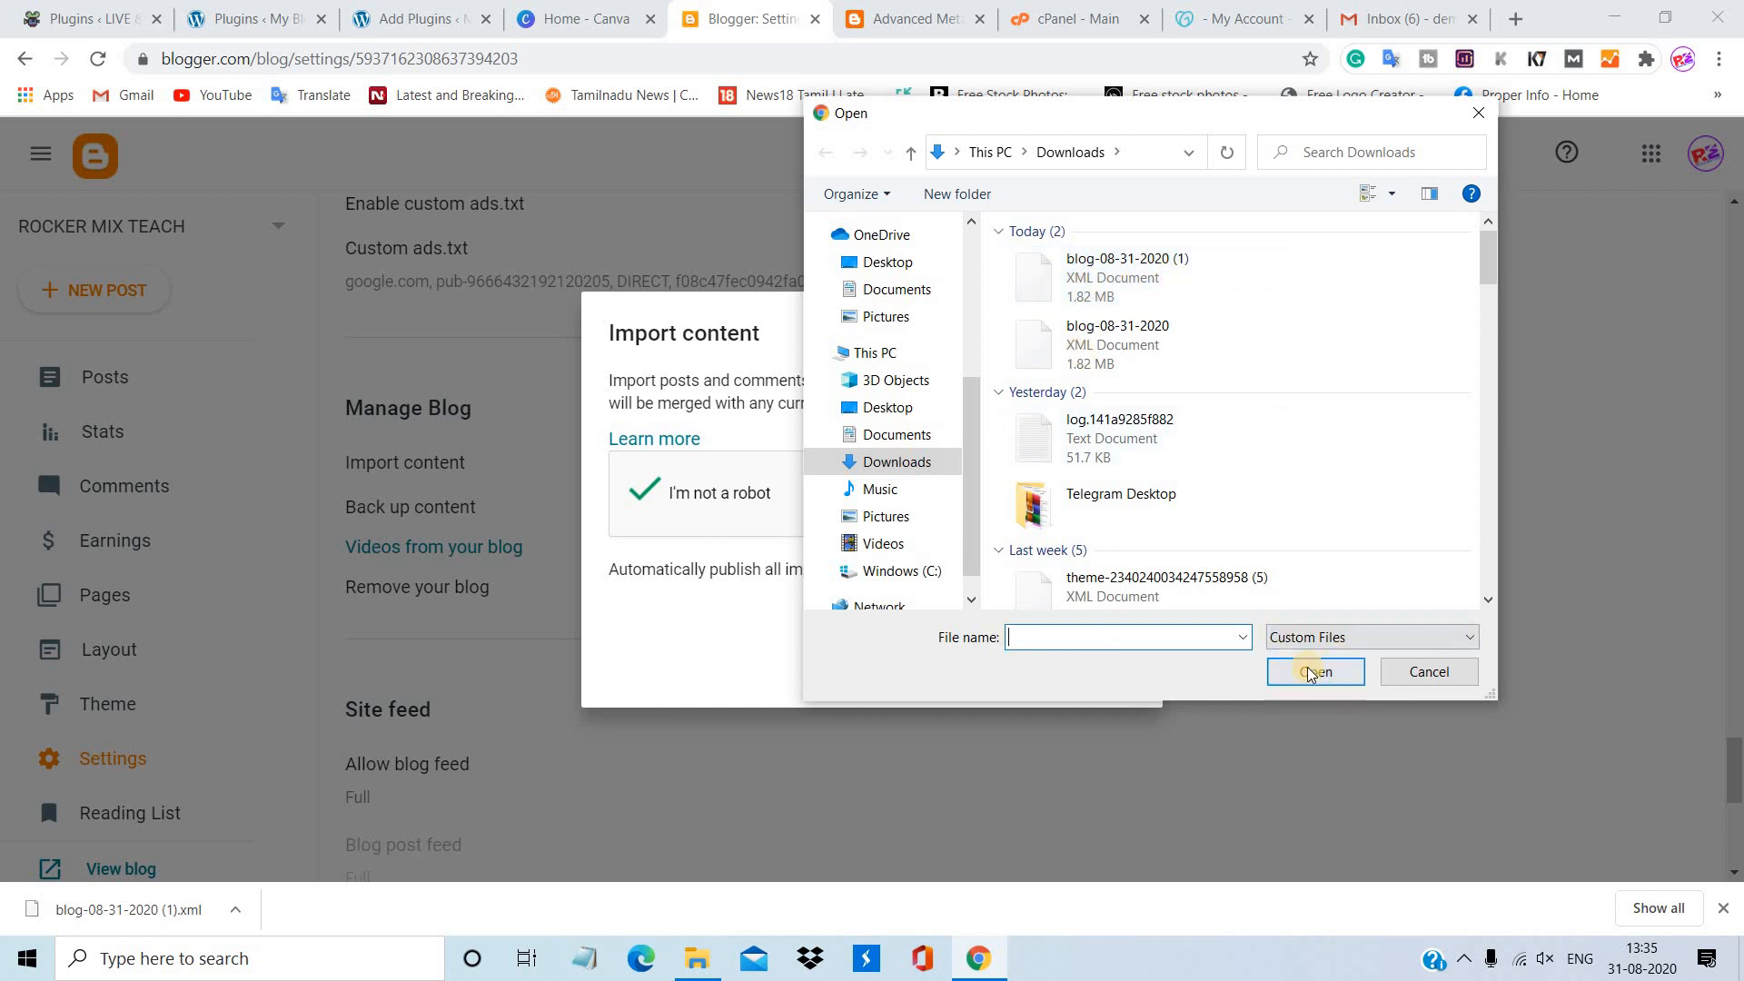
click(1439, 680)
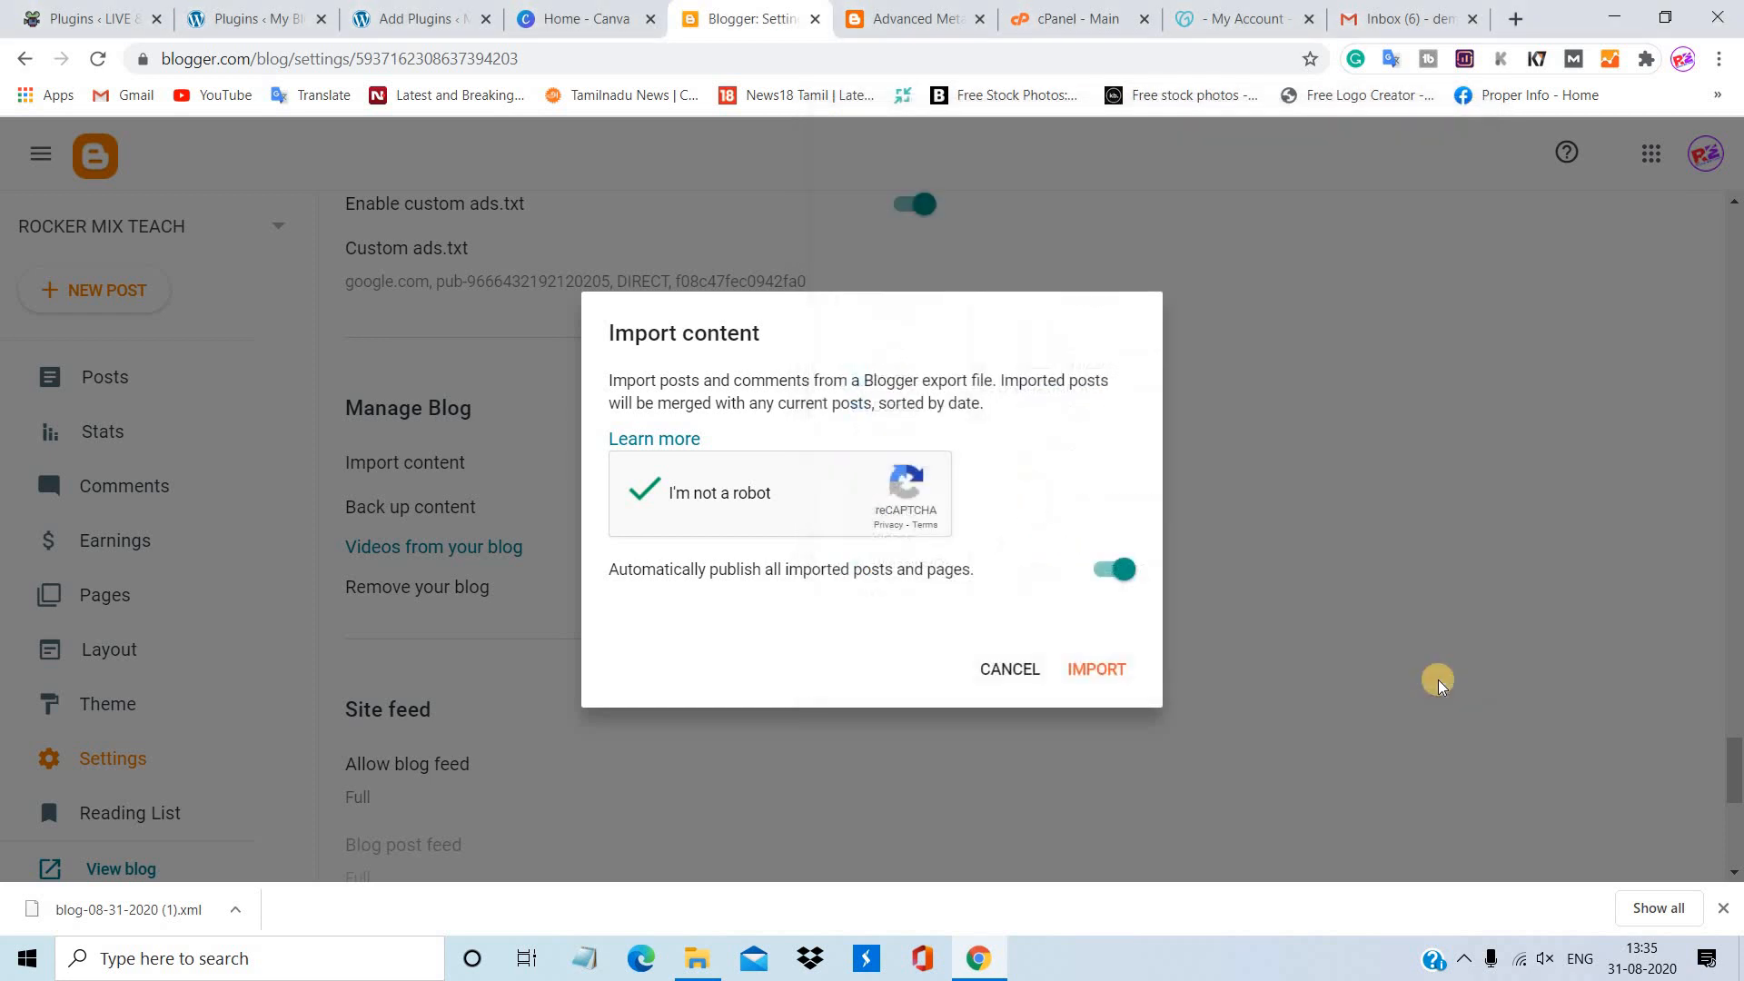
click(1008, 672)
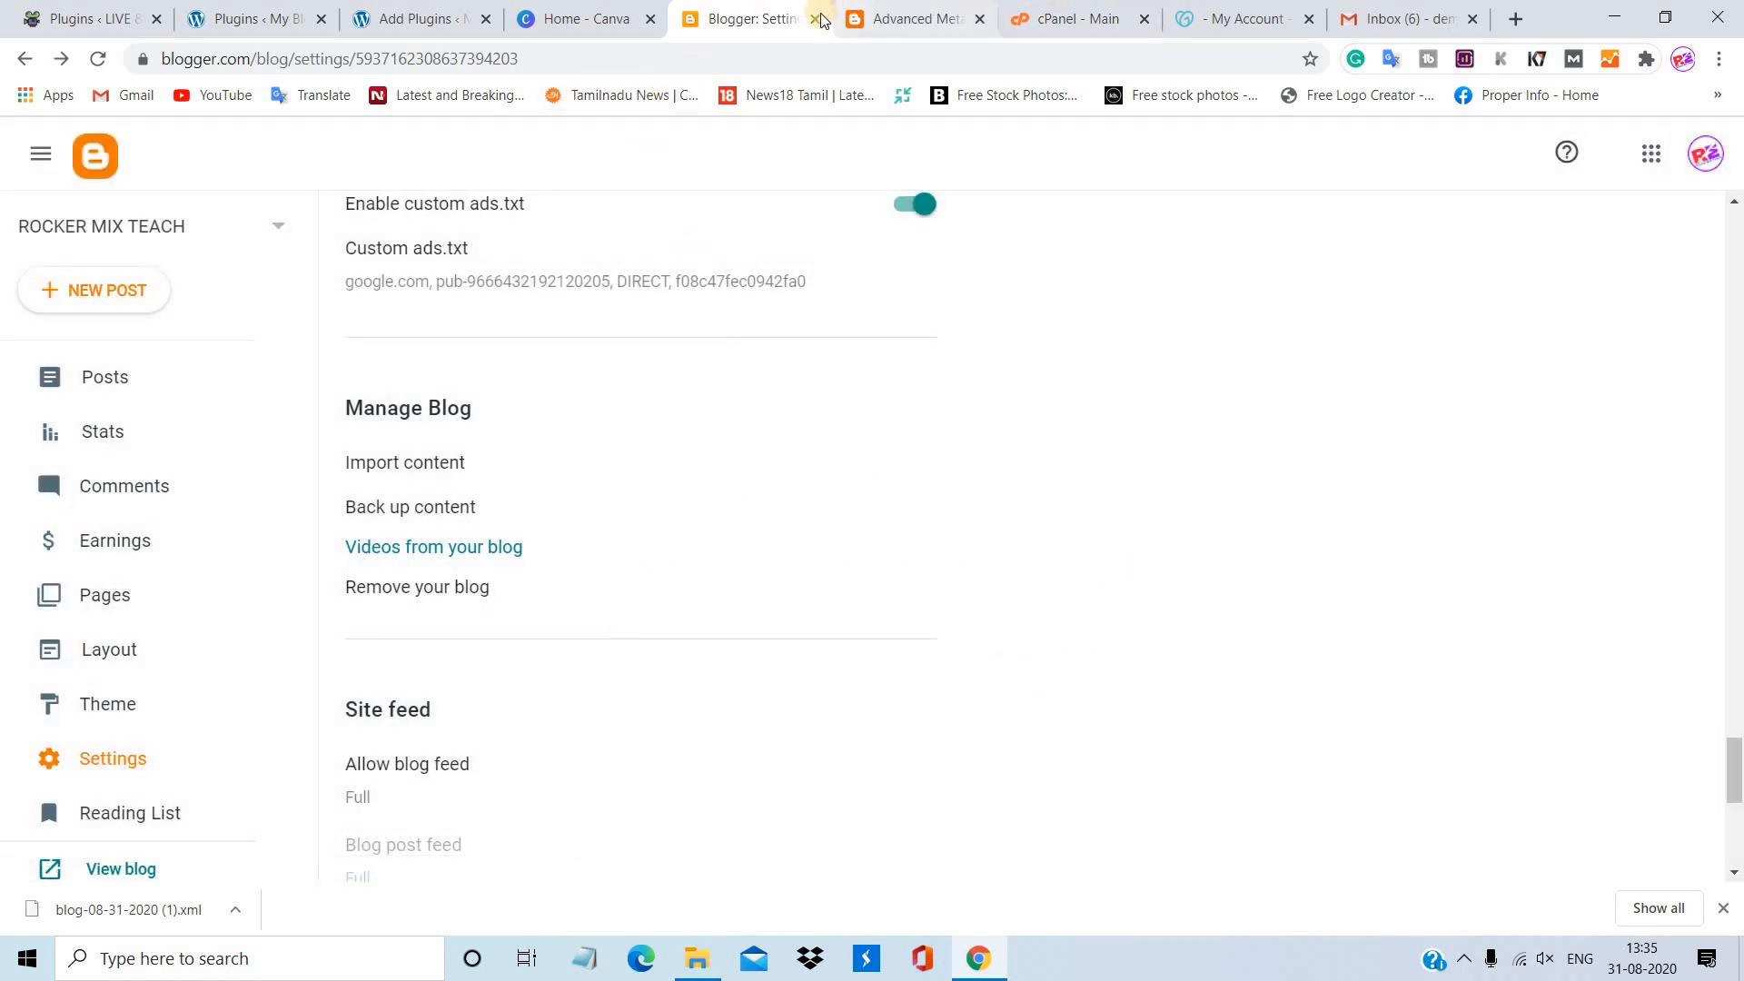
Close the meta tag generator page and try to open the Backup tool in the existing cPanel session
click(891, 11)
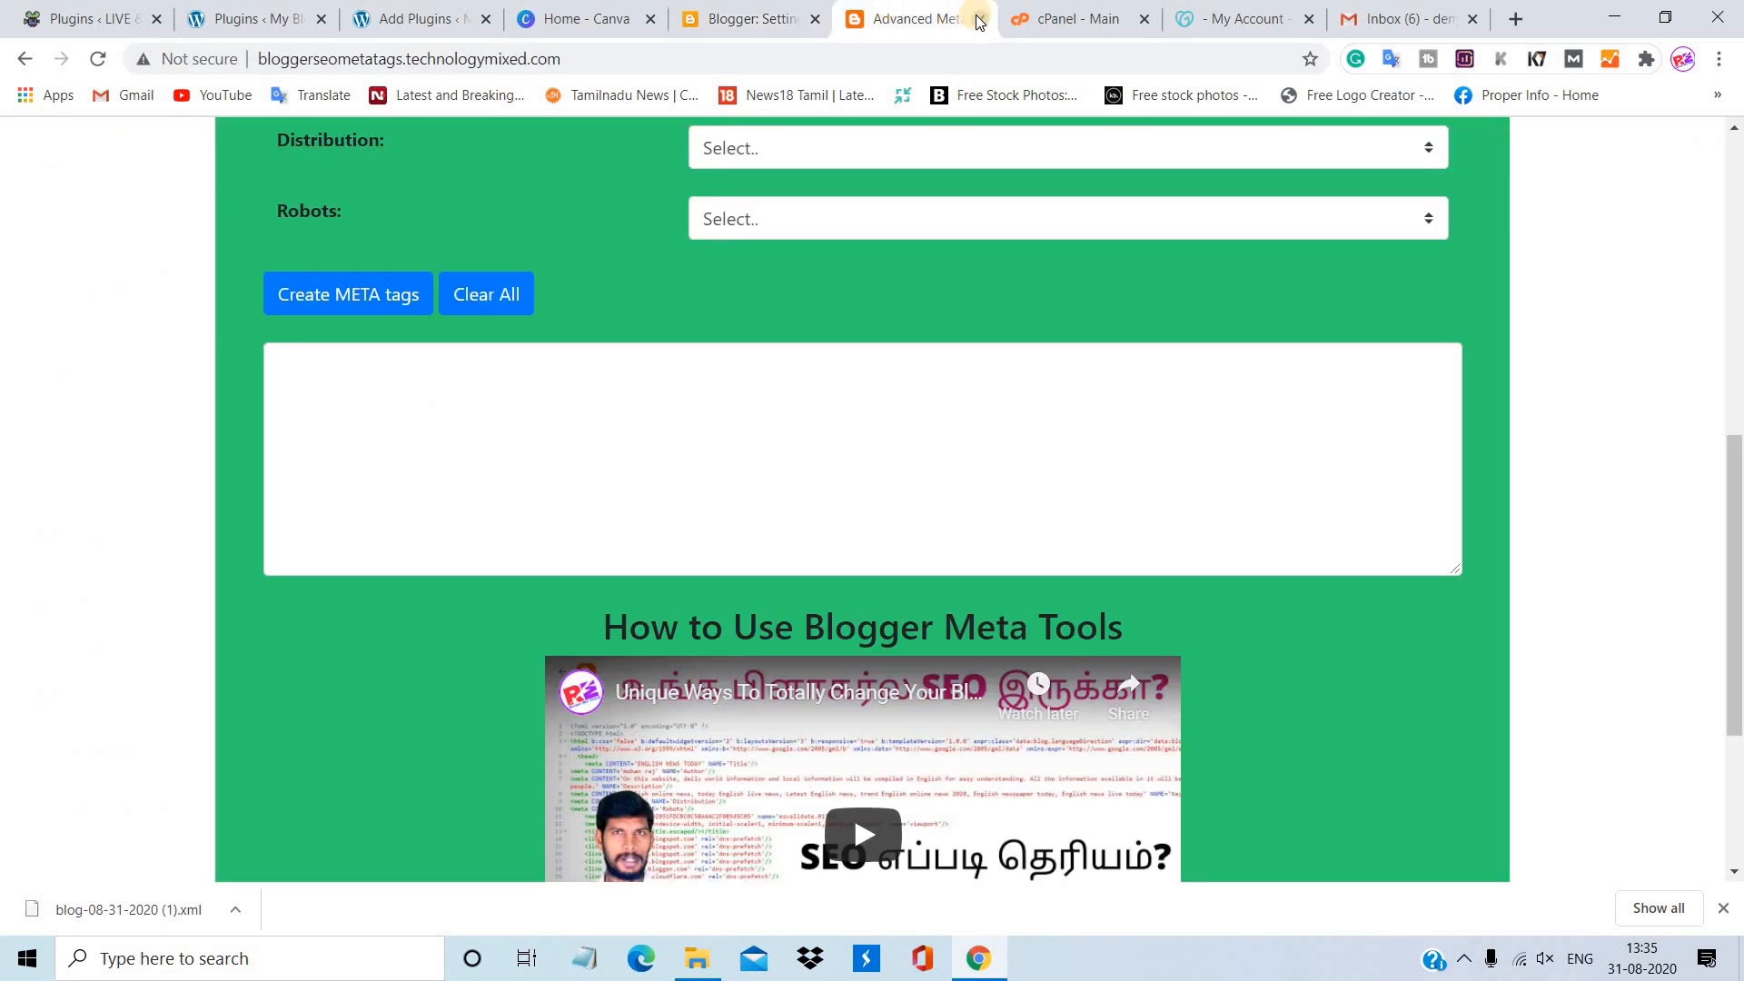
click(979, 19)
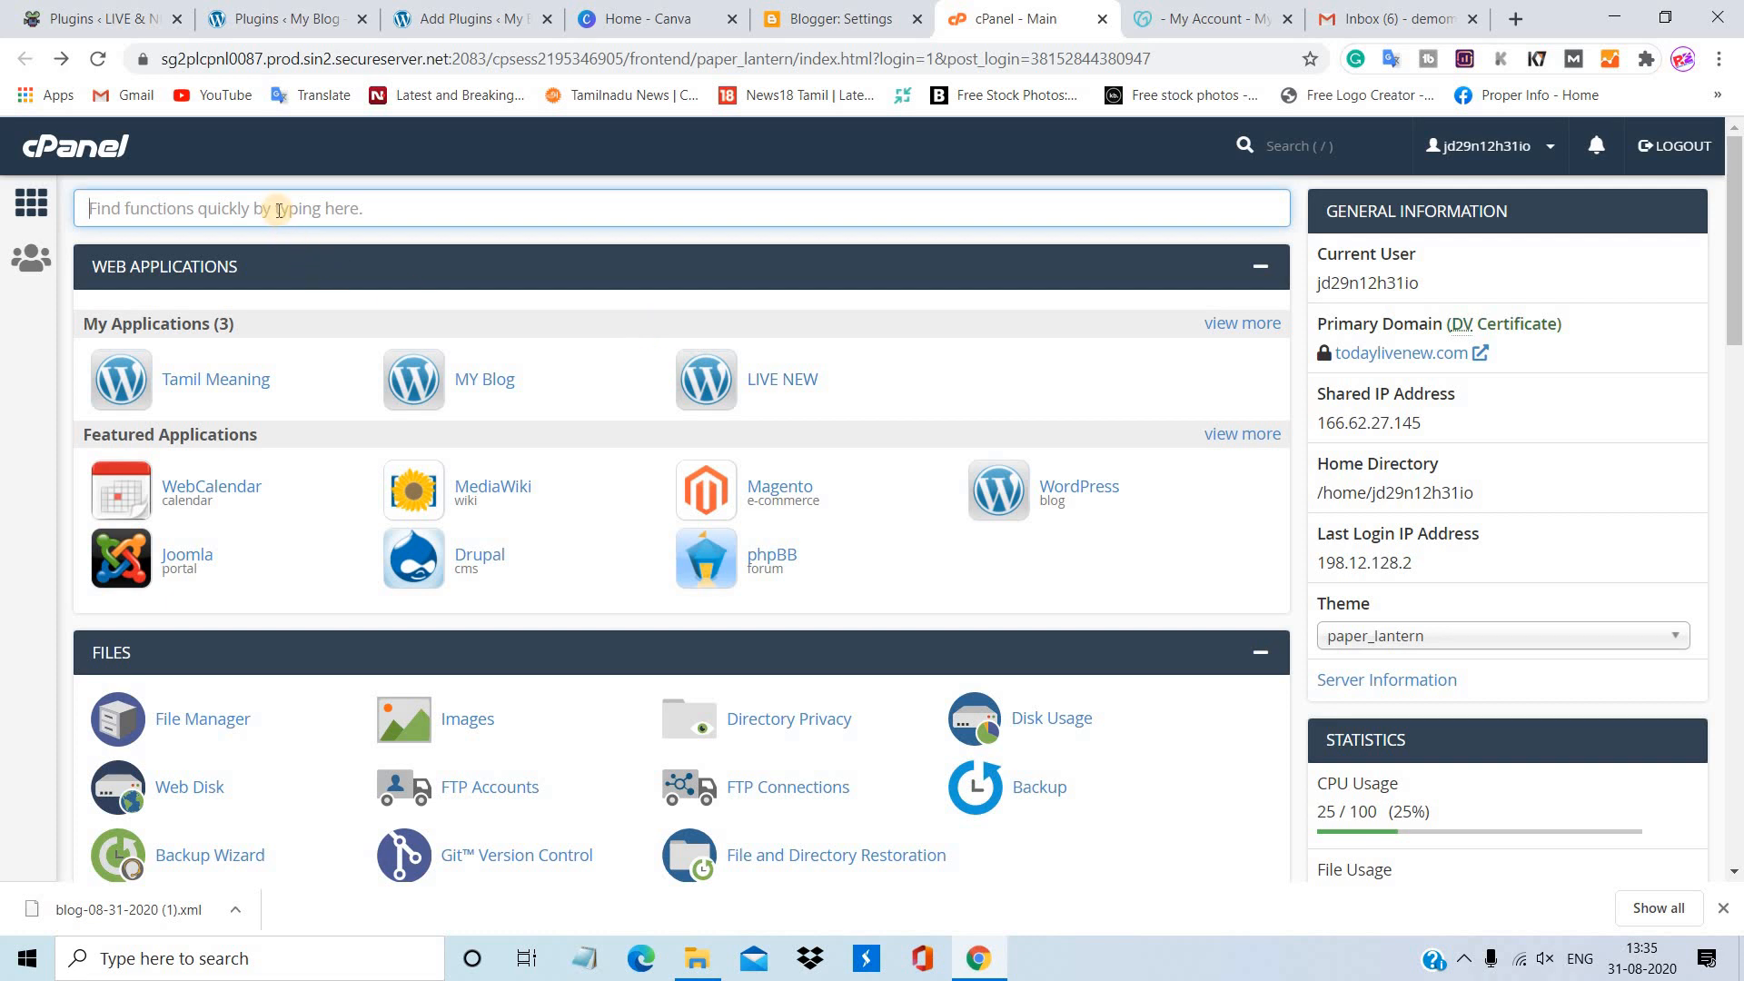
text(bac)
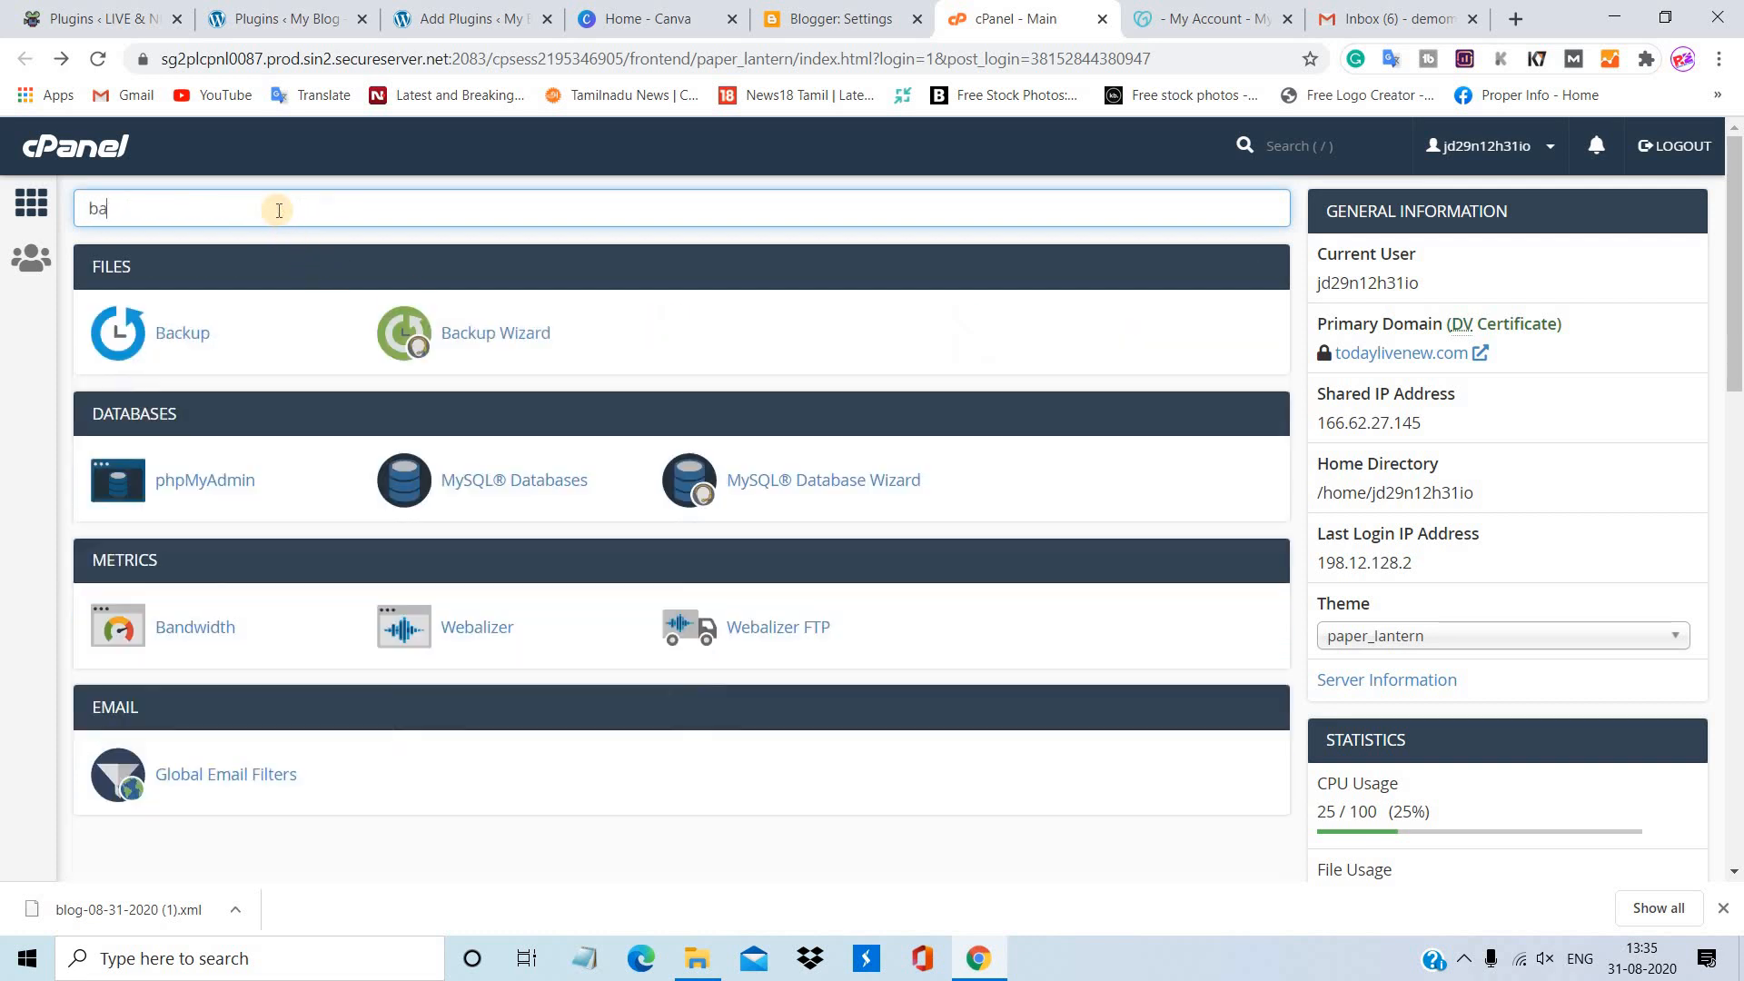
click(181, 333)
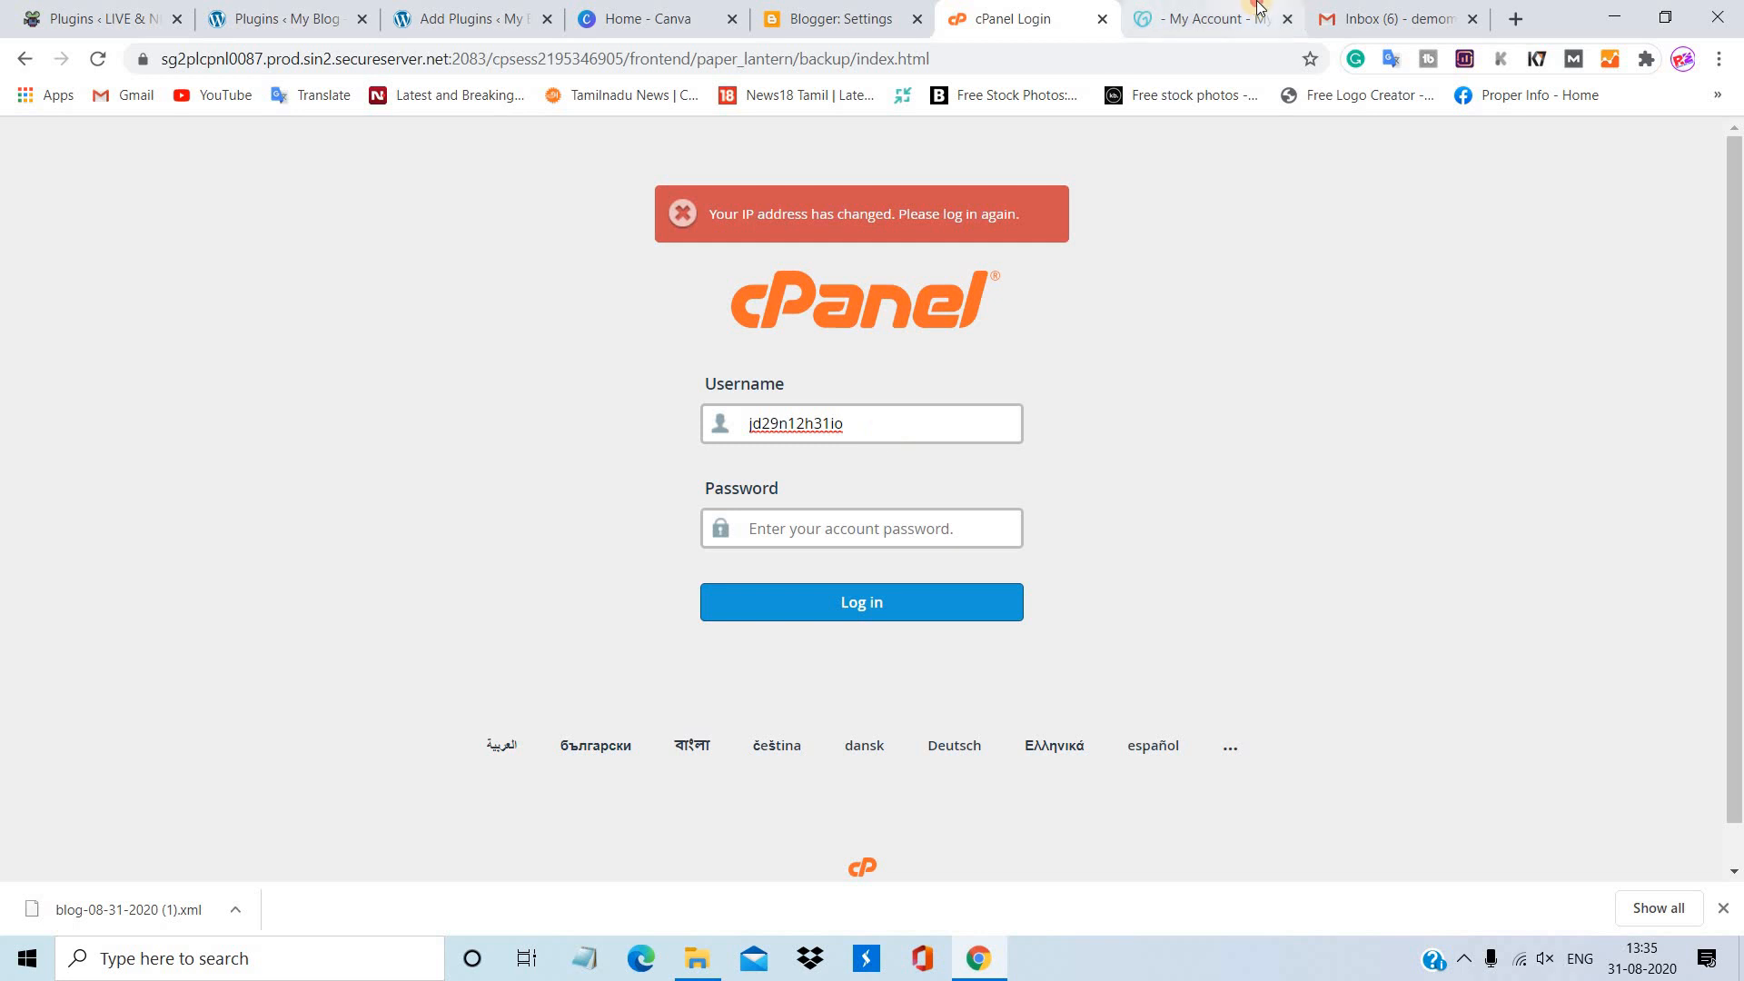
Launch a fresh cPanel session from the GoDaddy hosting account page and close the expired cPanel login page
click(1208, 18)
click(1220, 231)
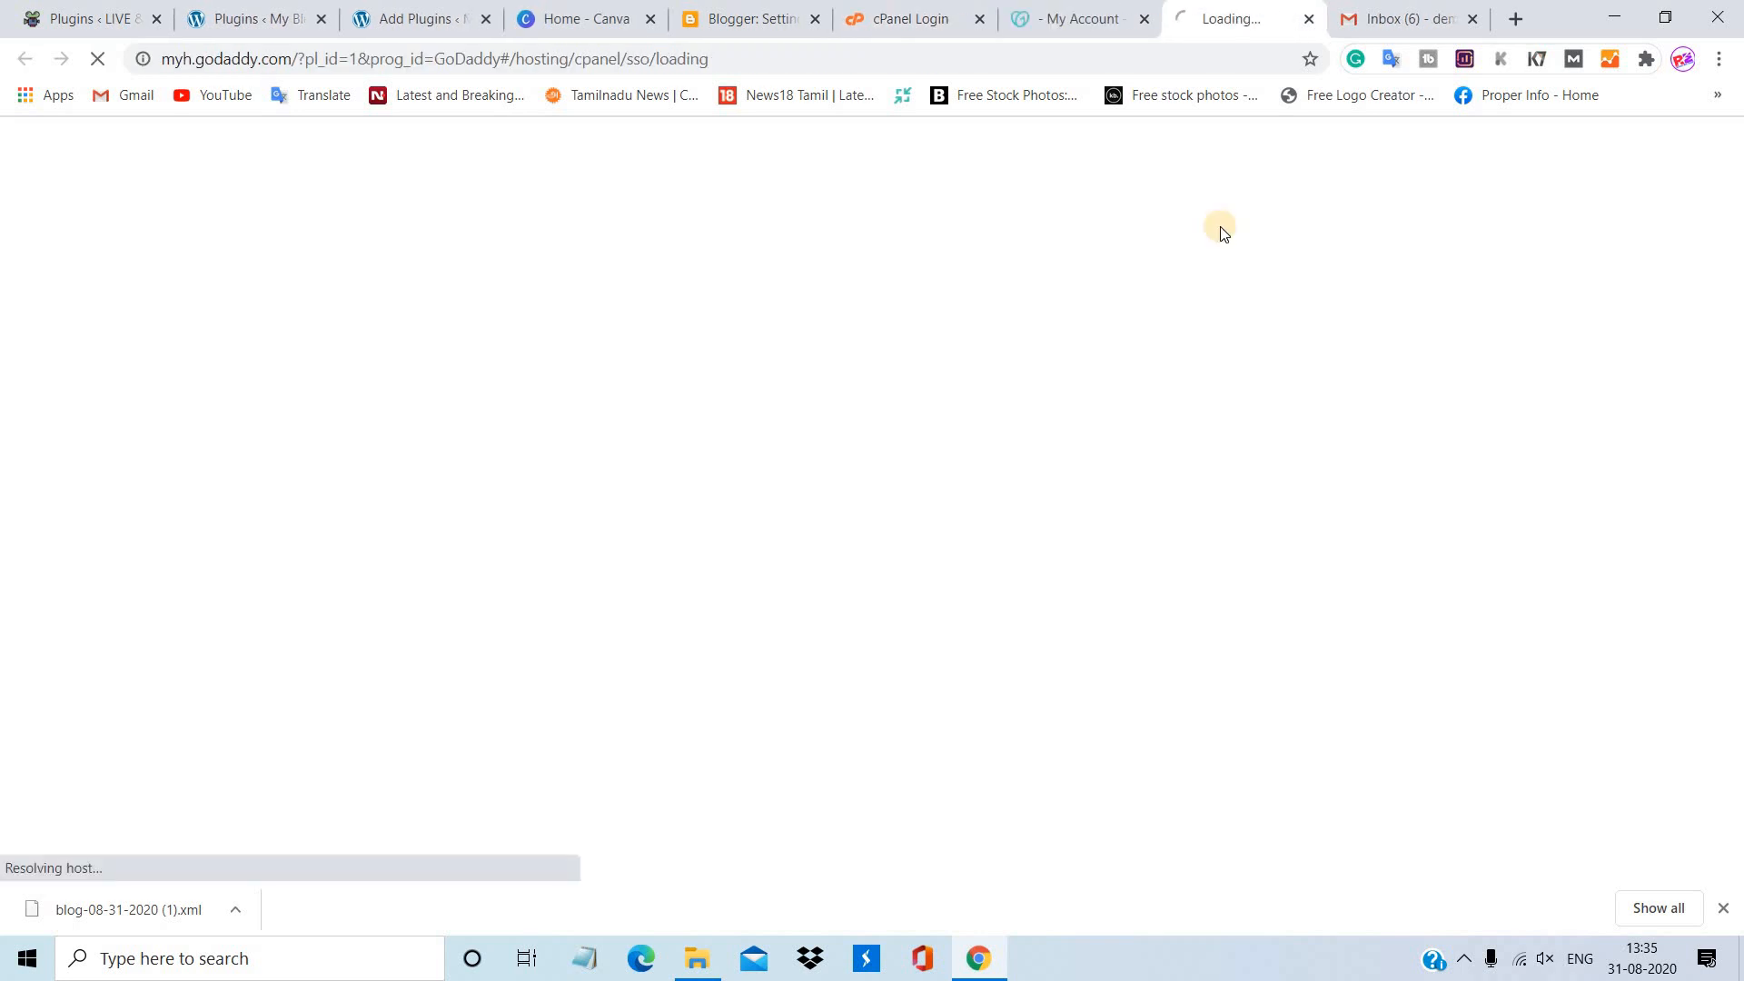
click(981, 19)
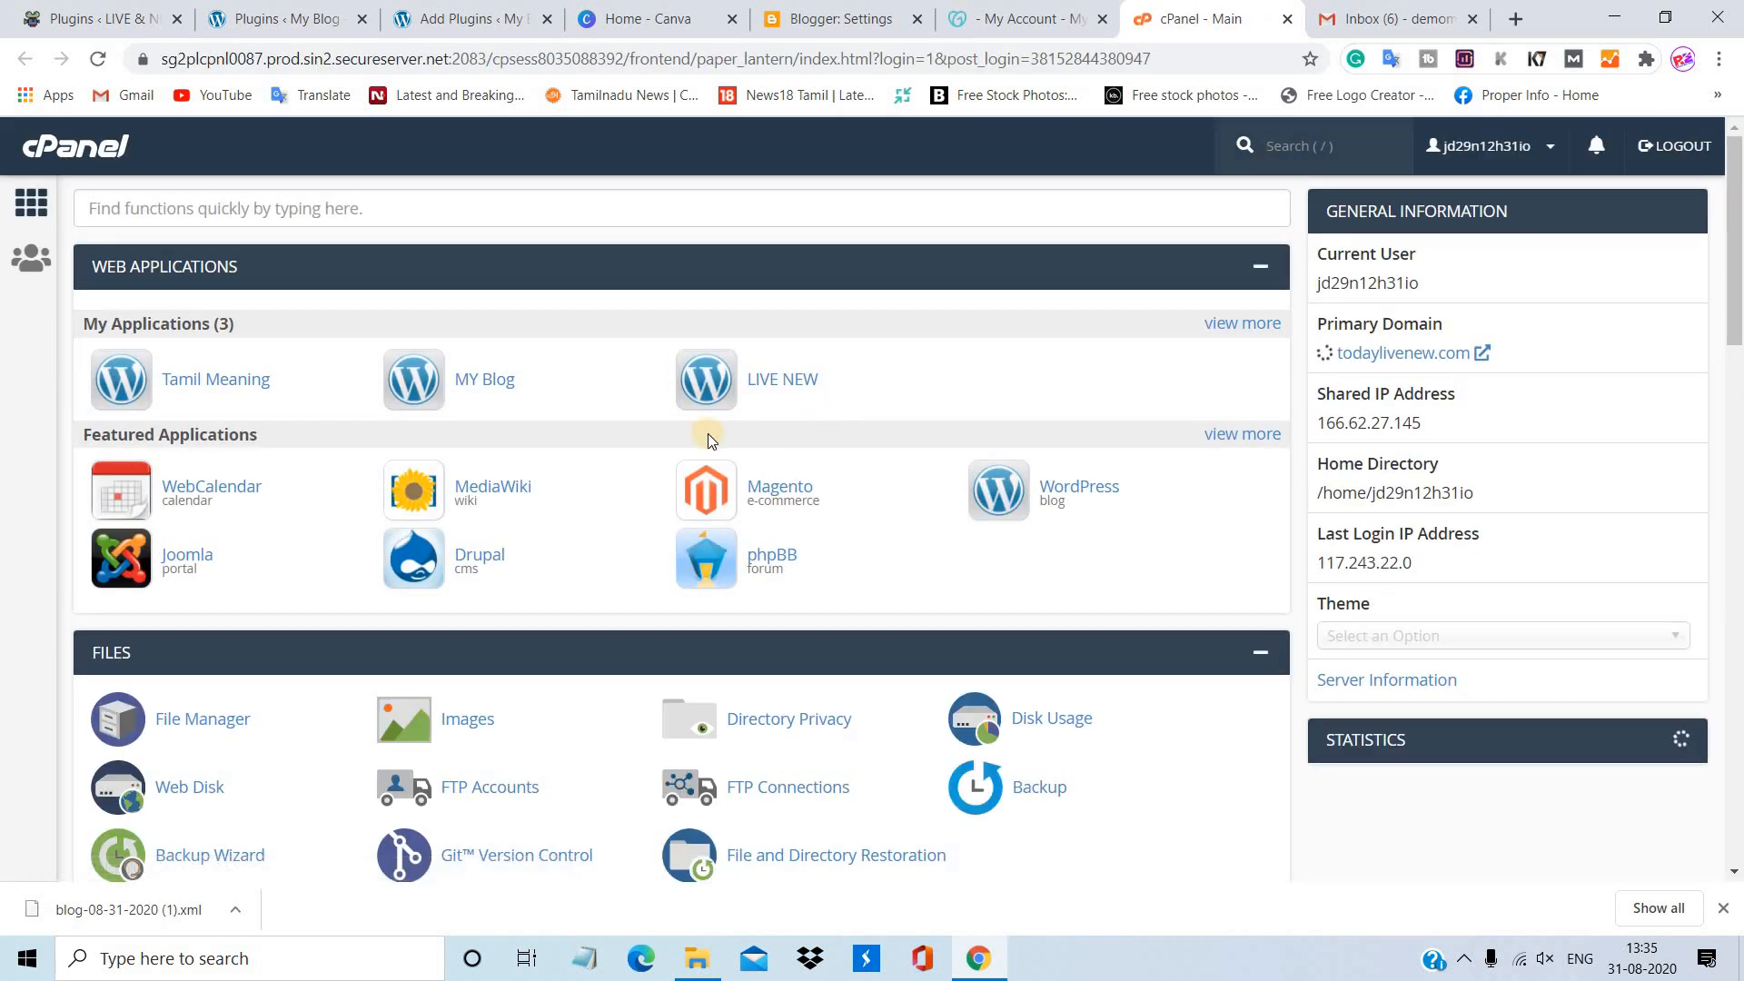
Find the Backup tool in cPanel by searching for "bac" and open its full account backup page
click(171, 203)
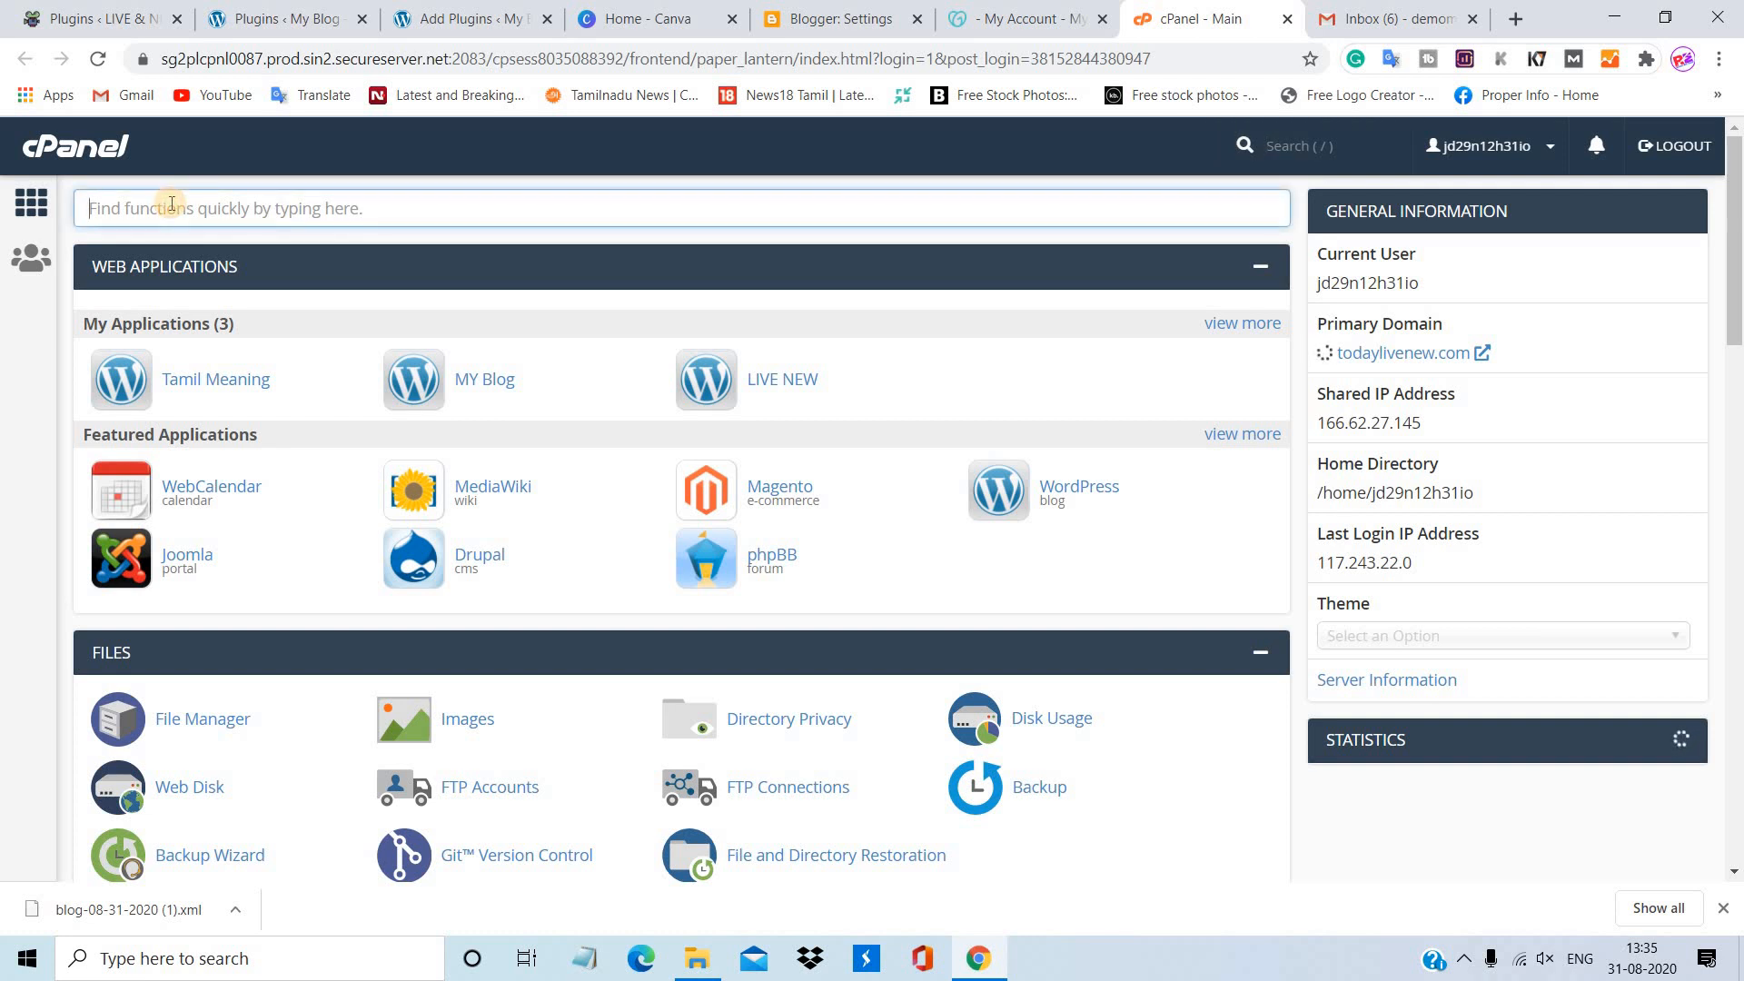
text(bac)
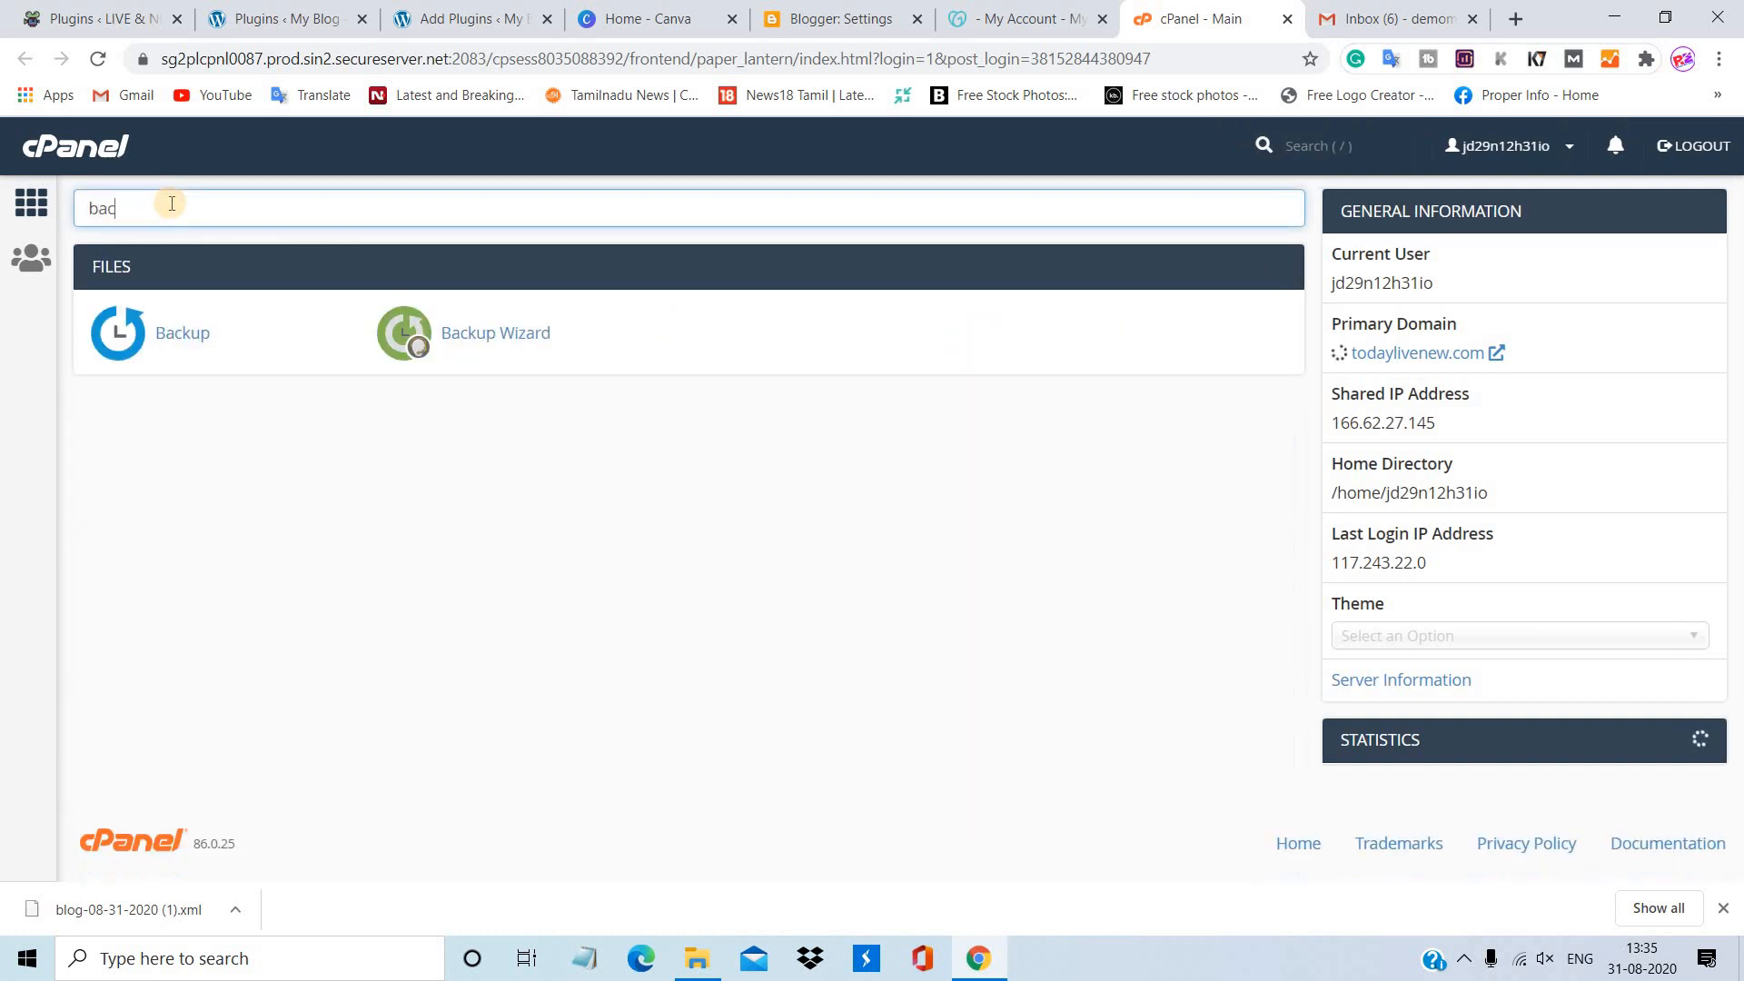
click(182, 334)
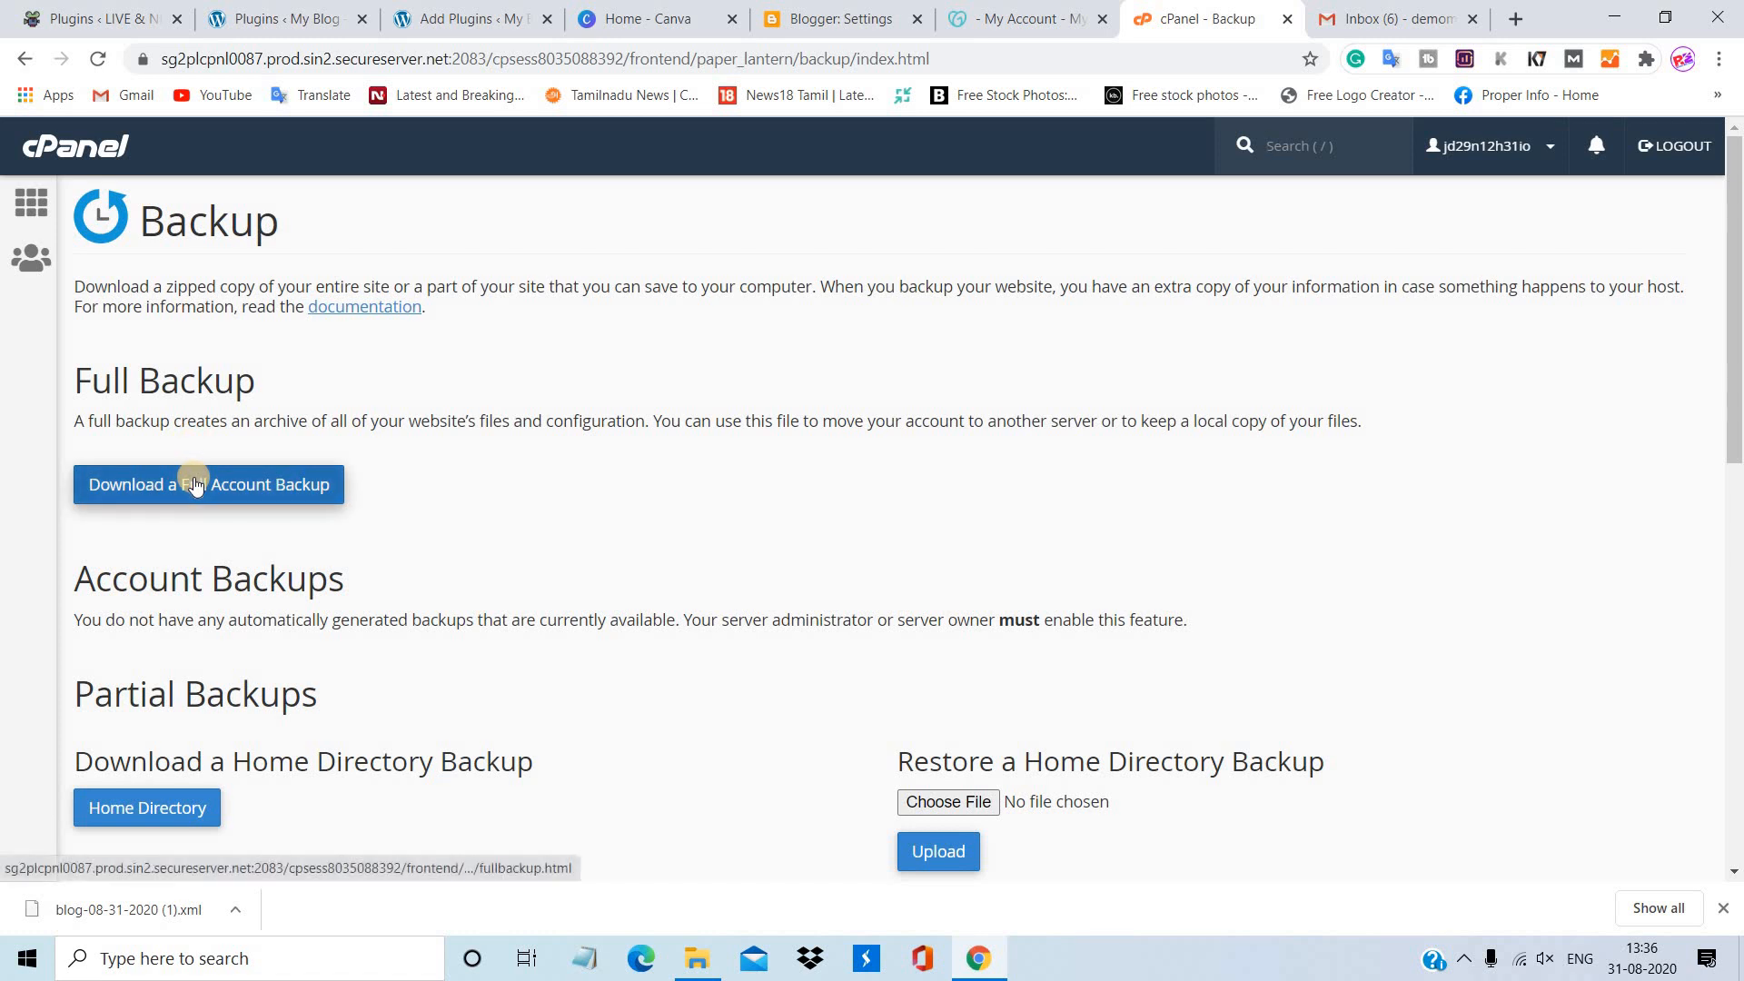
click(163, 499)
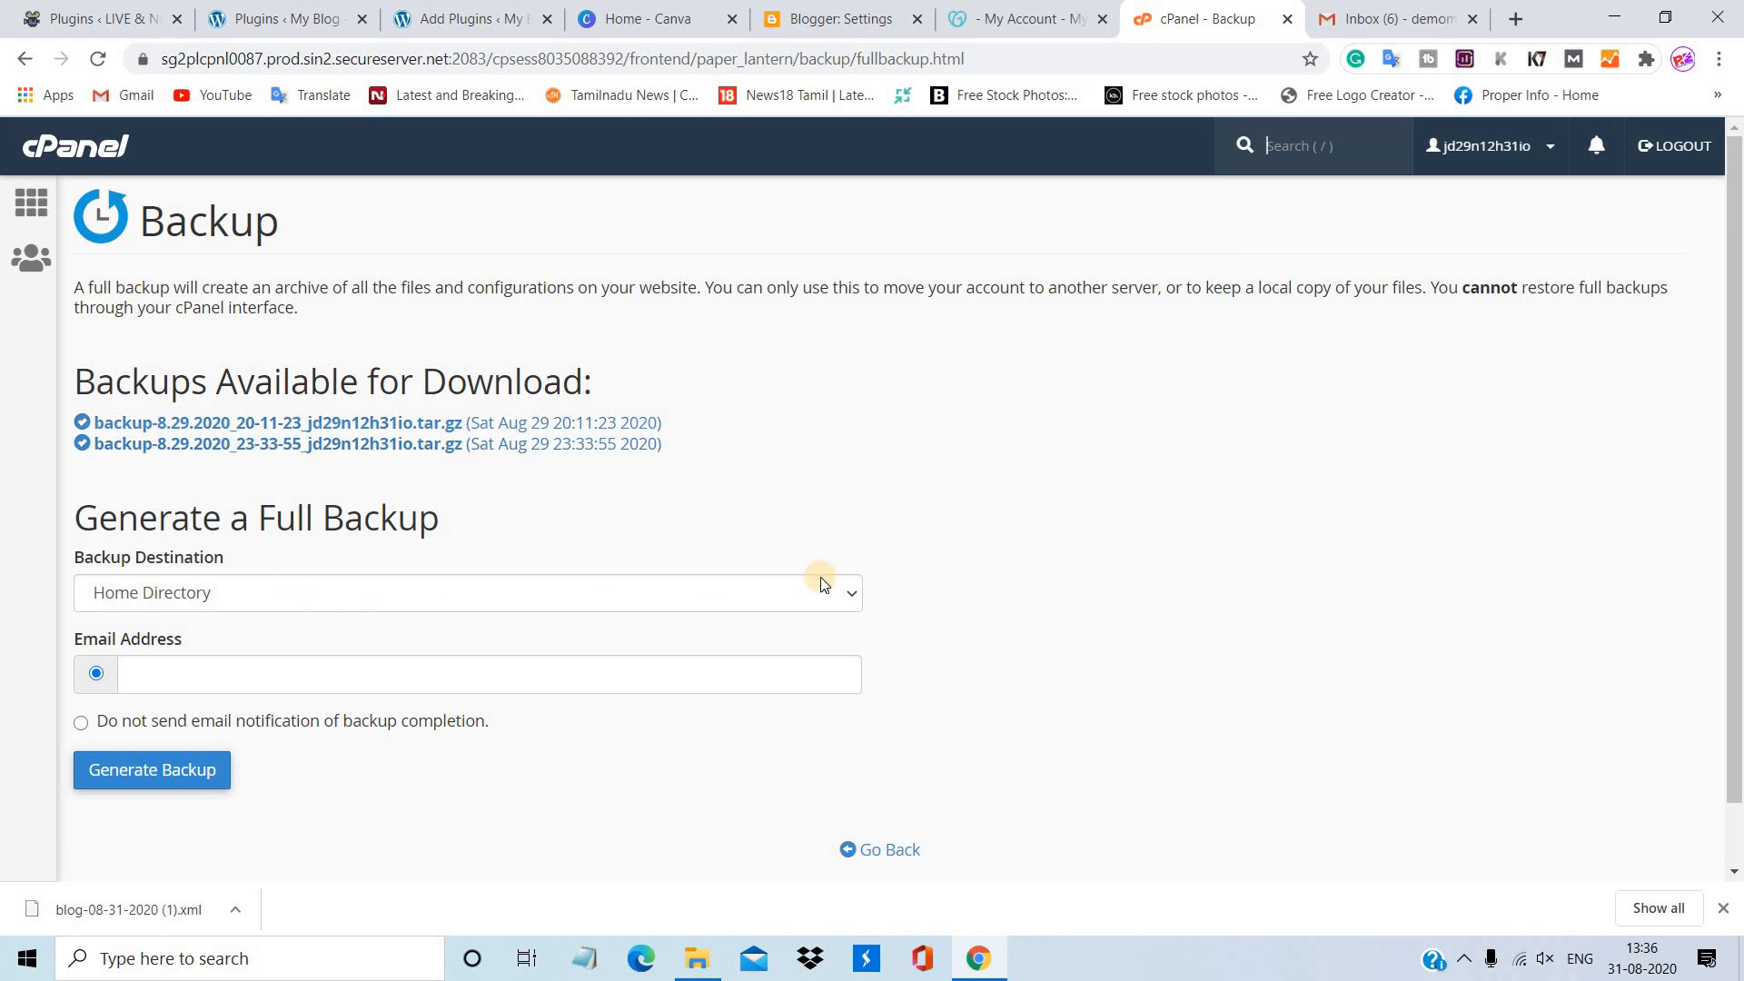
Keep Home Directory as the full backup's destination and fill in the notification e-mail address with the saved entry
click(857, 596)
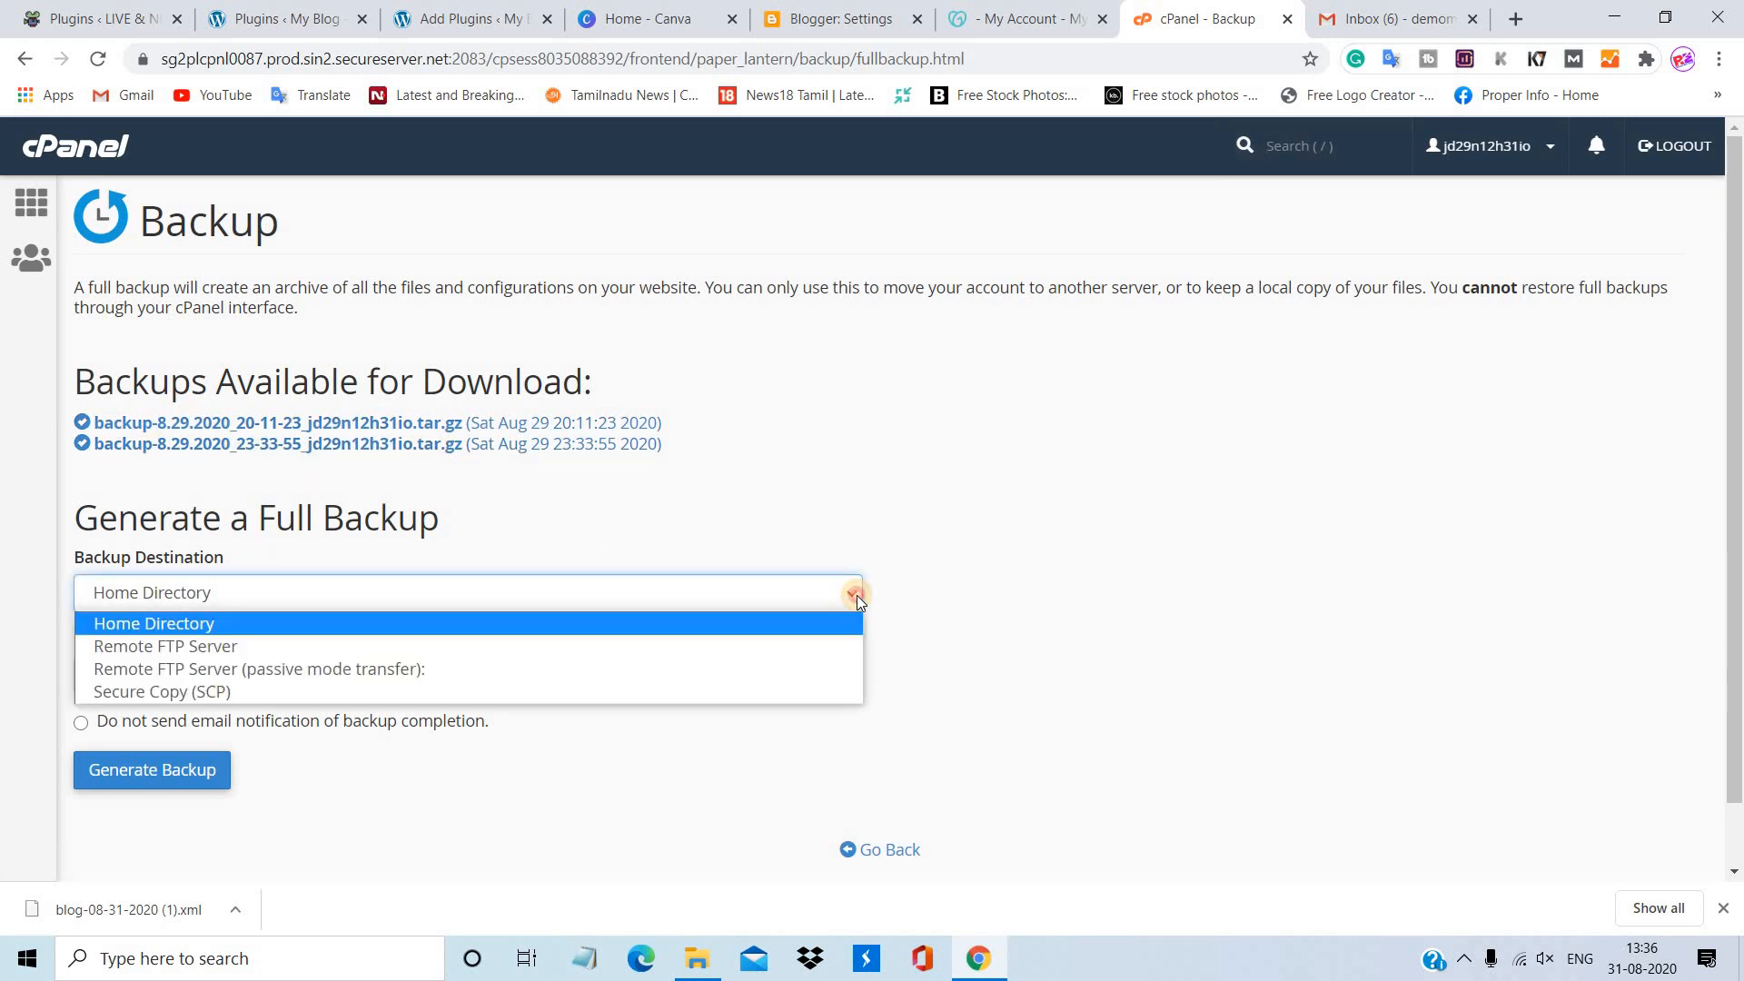
click(857, 596)
click(659, 678)
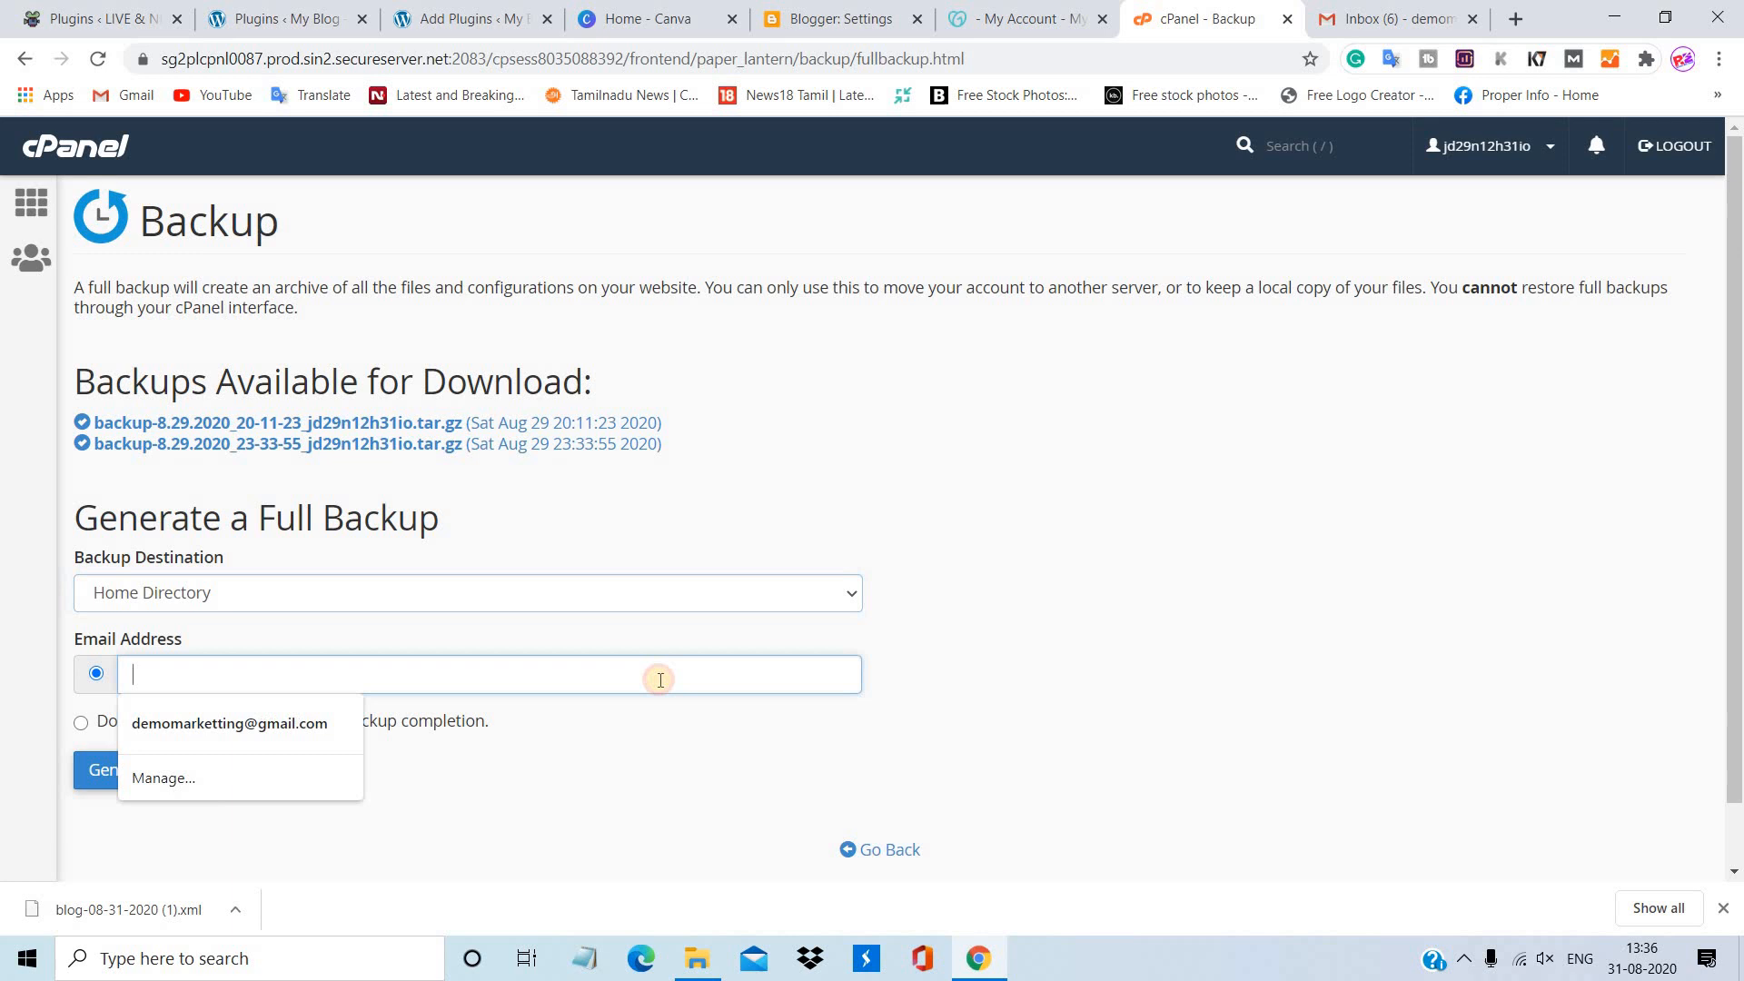
click(320, 727)
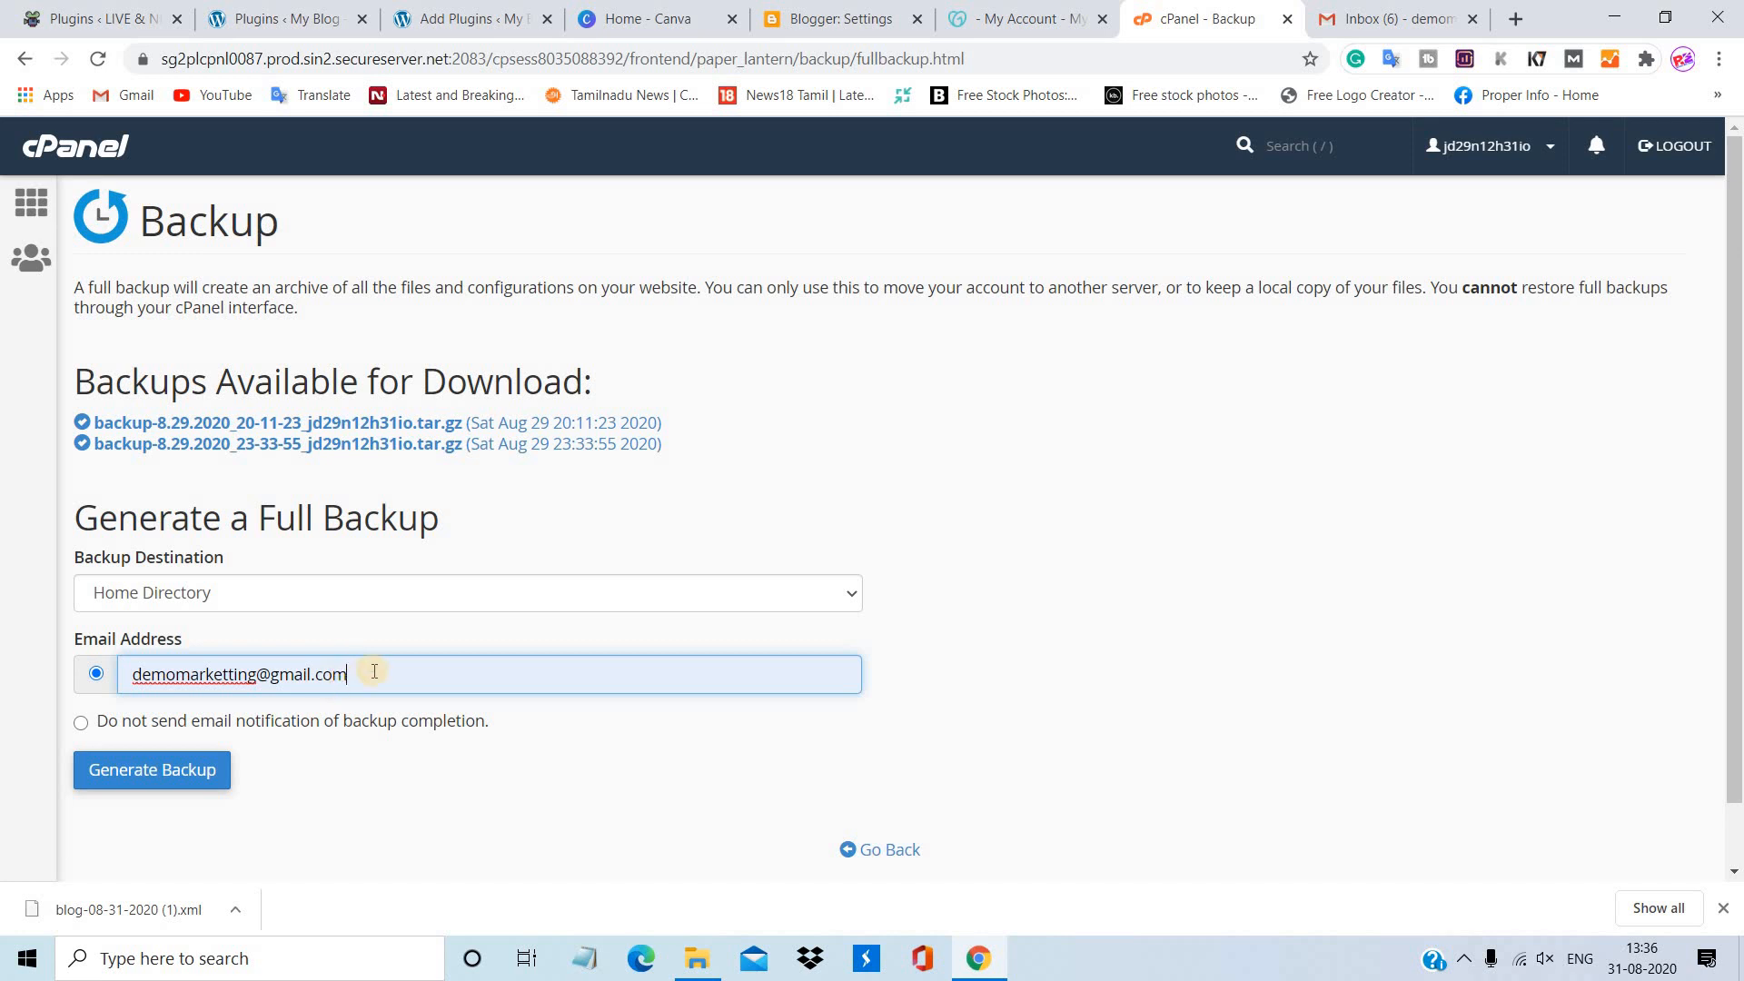
Download the full backup dated Aug 29 23:33:55 2020, and revisit the Blogger settings, cPanel backup and GoDaddy account pages
click(414, 457)
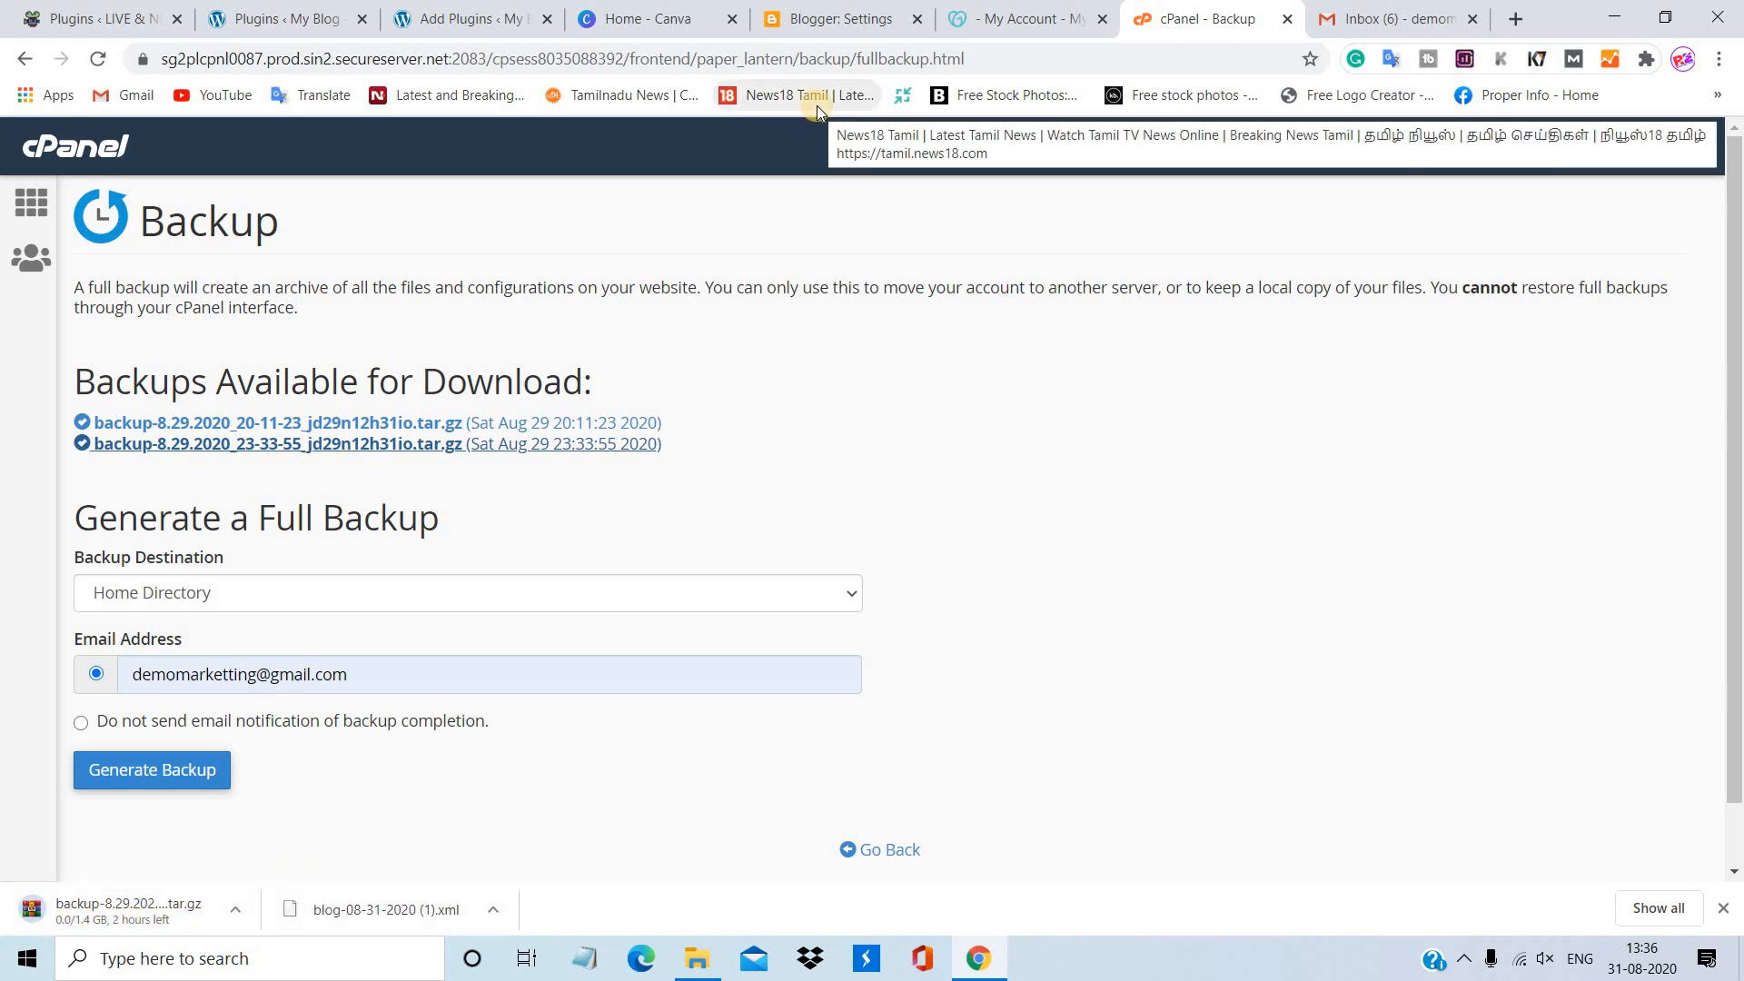
click(861, 11)
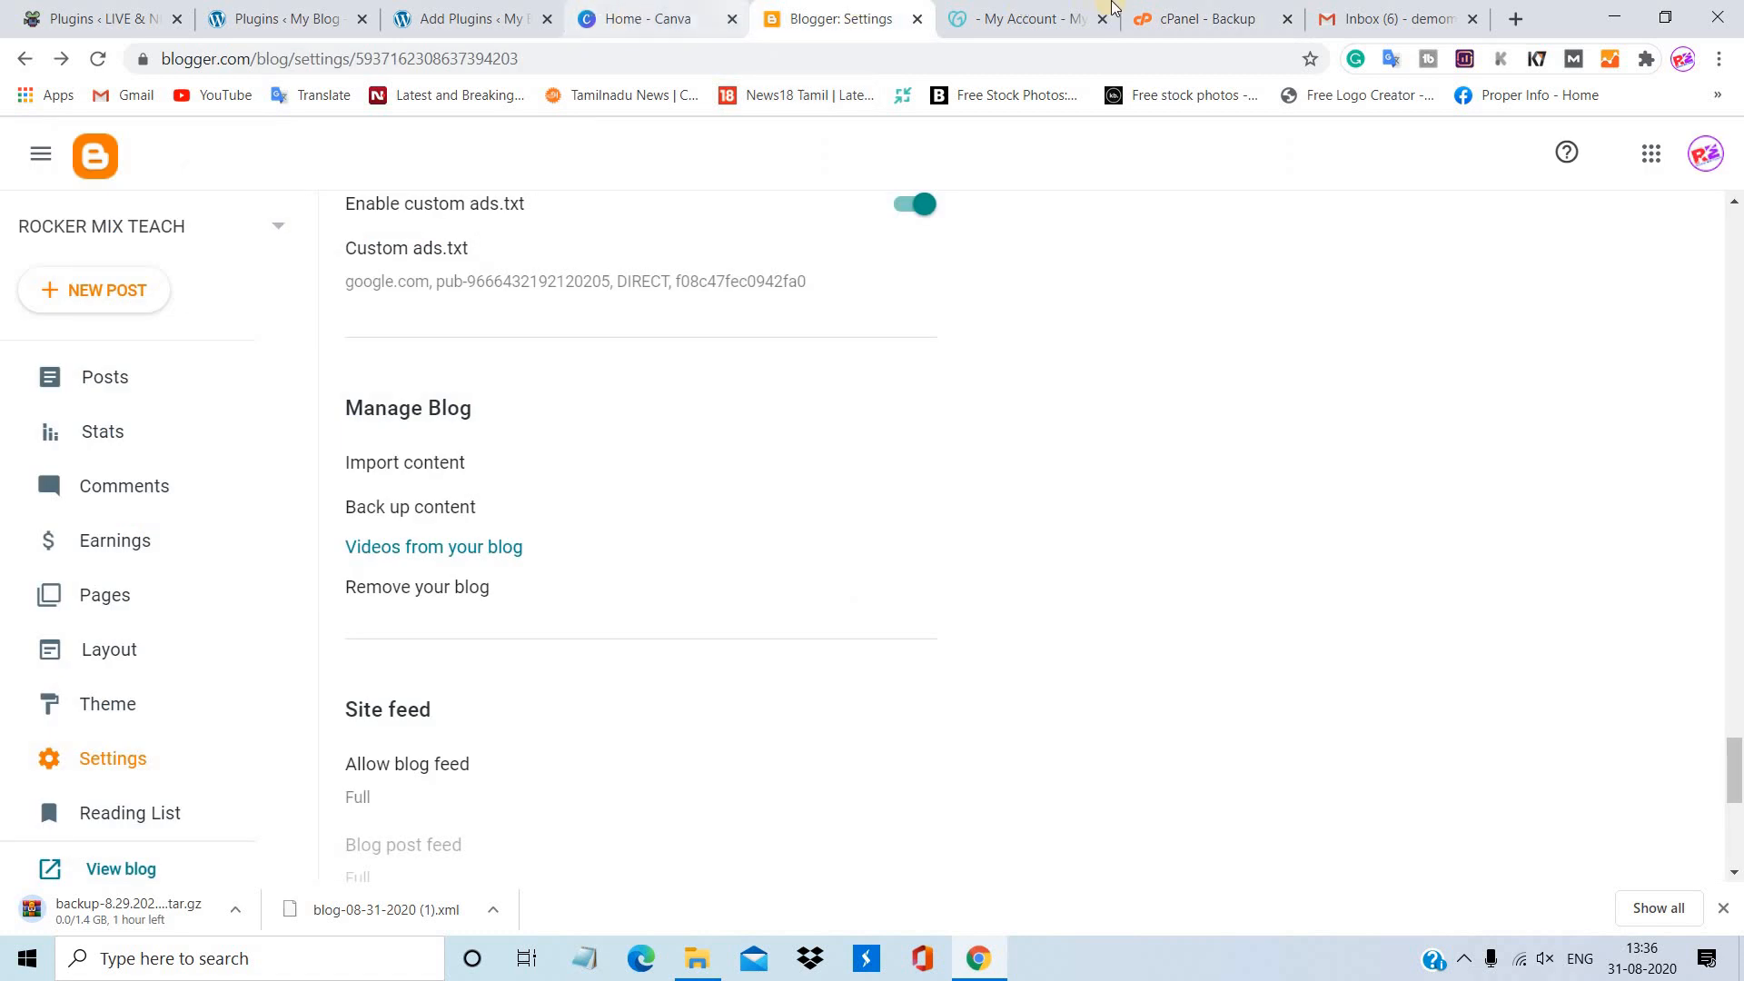
click(1160, 11)
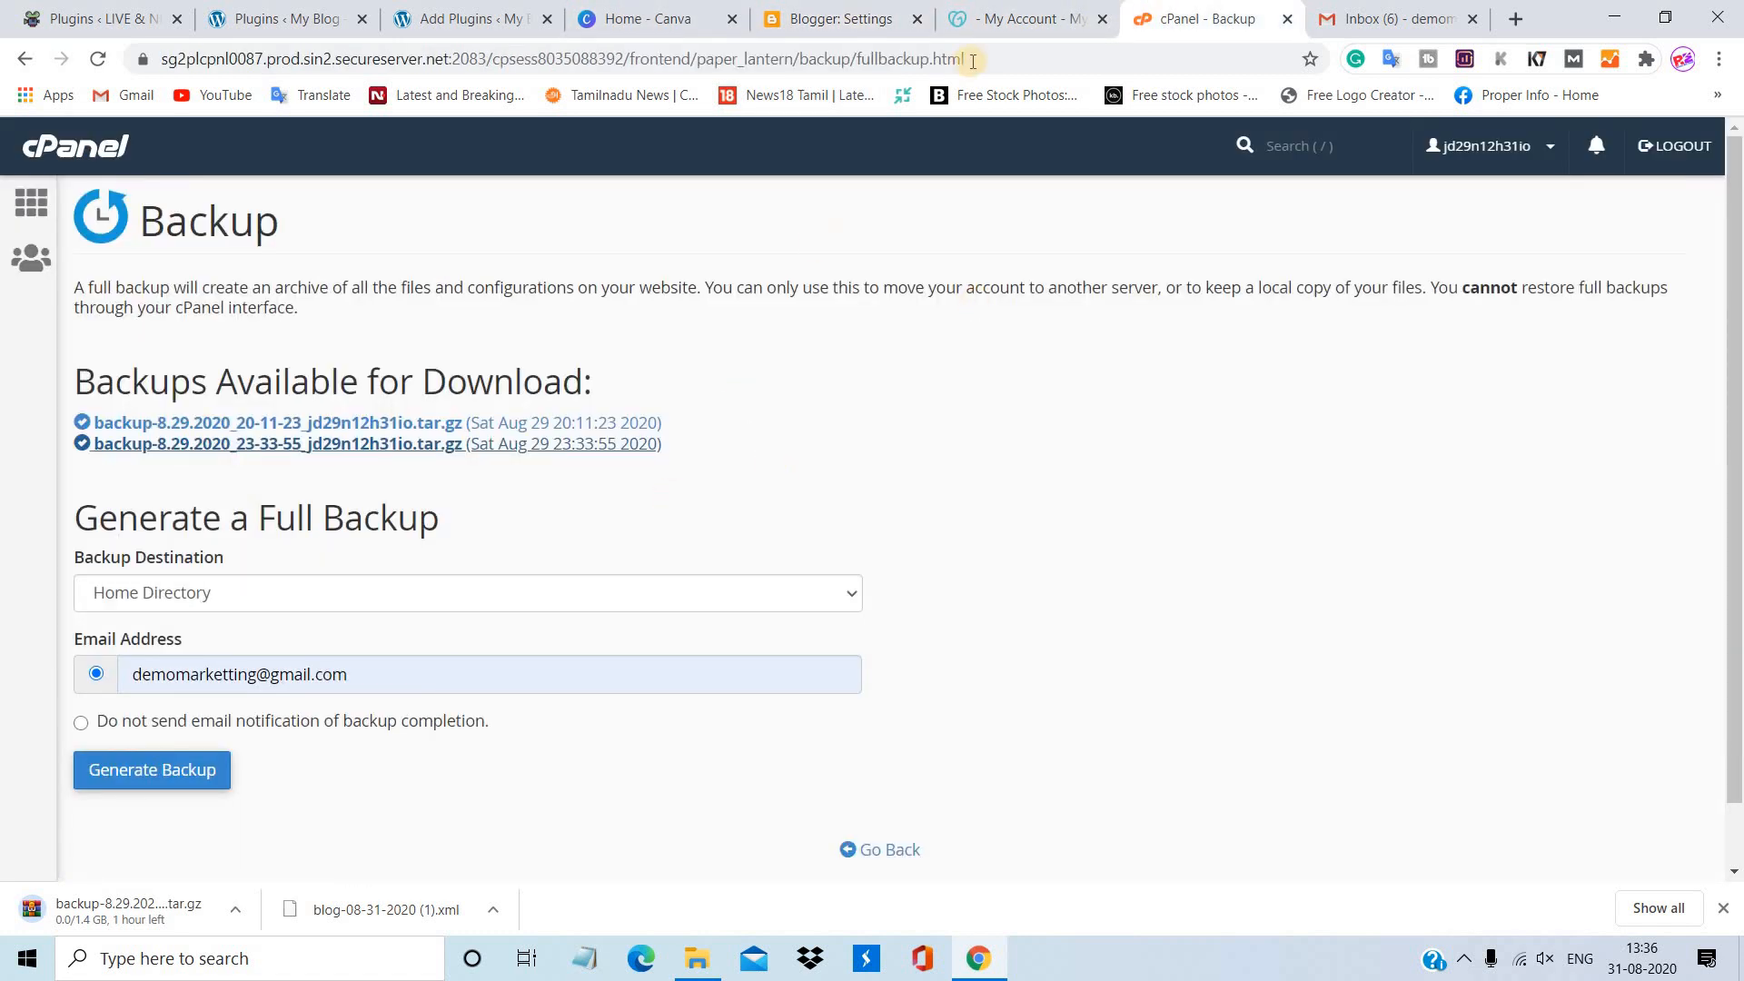
click(1005, 7)
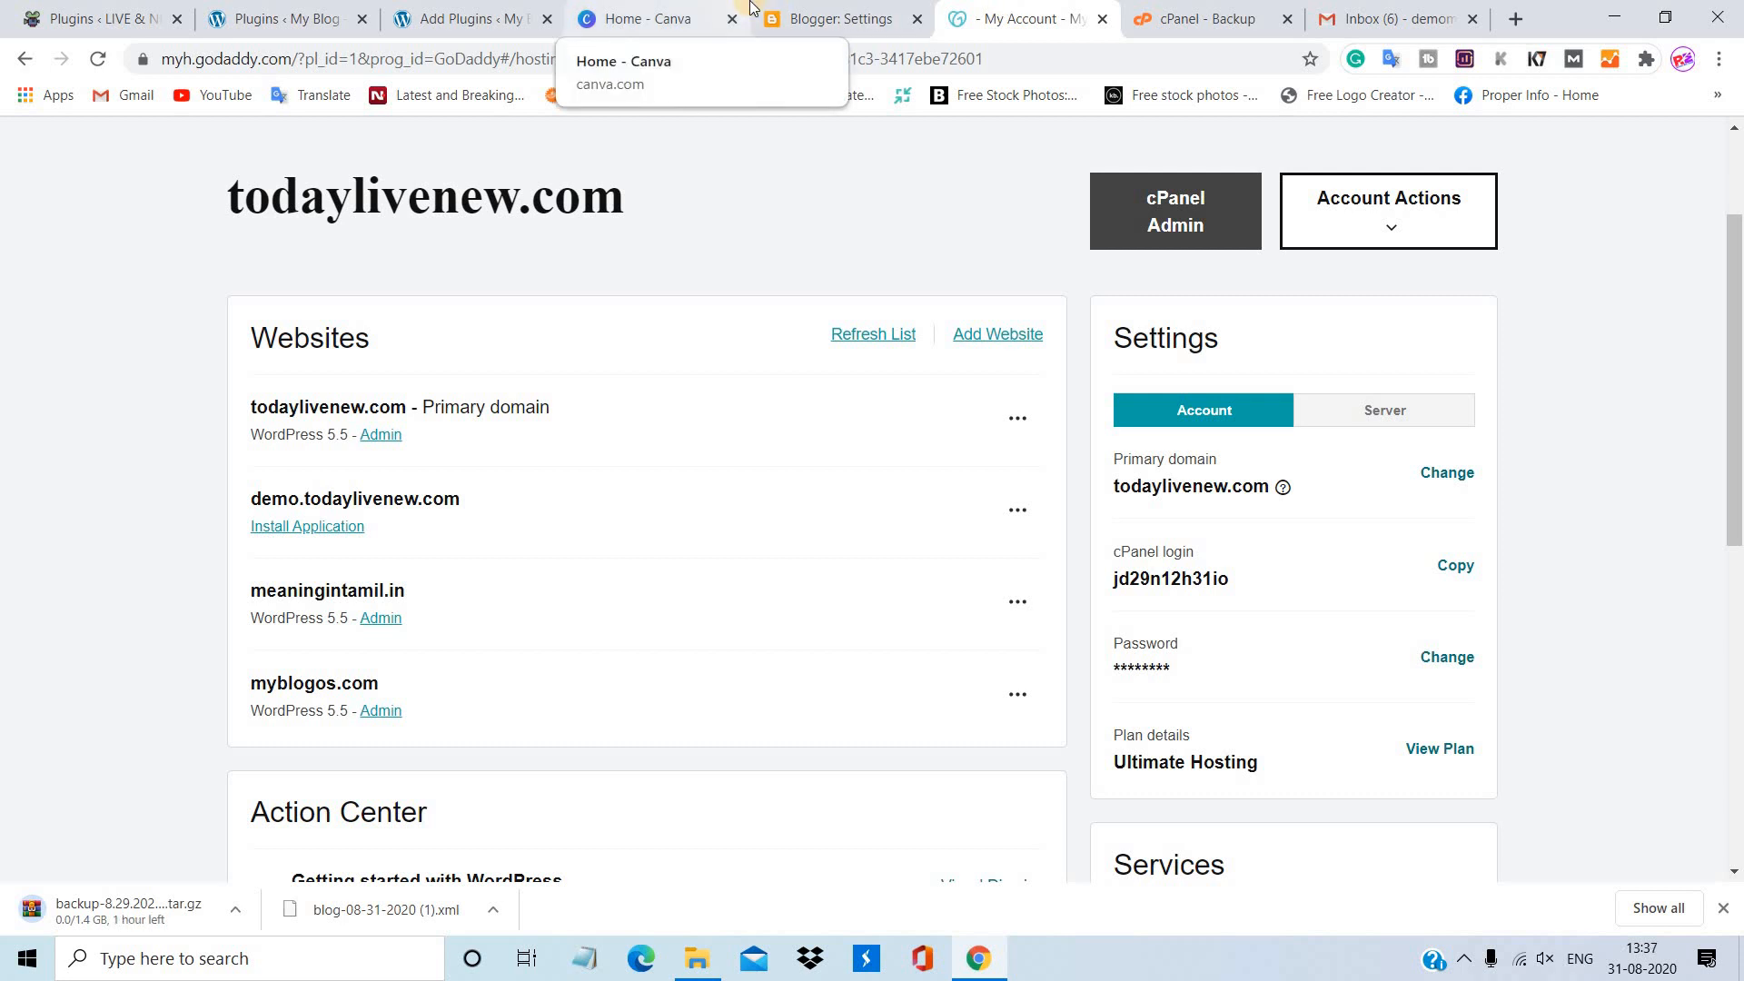
Open the UpdraftPlus Backup/Restore page from the installed plugins of the My Blog WordPress site
click(481, 14)
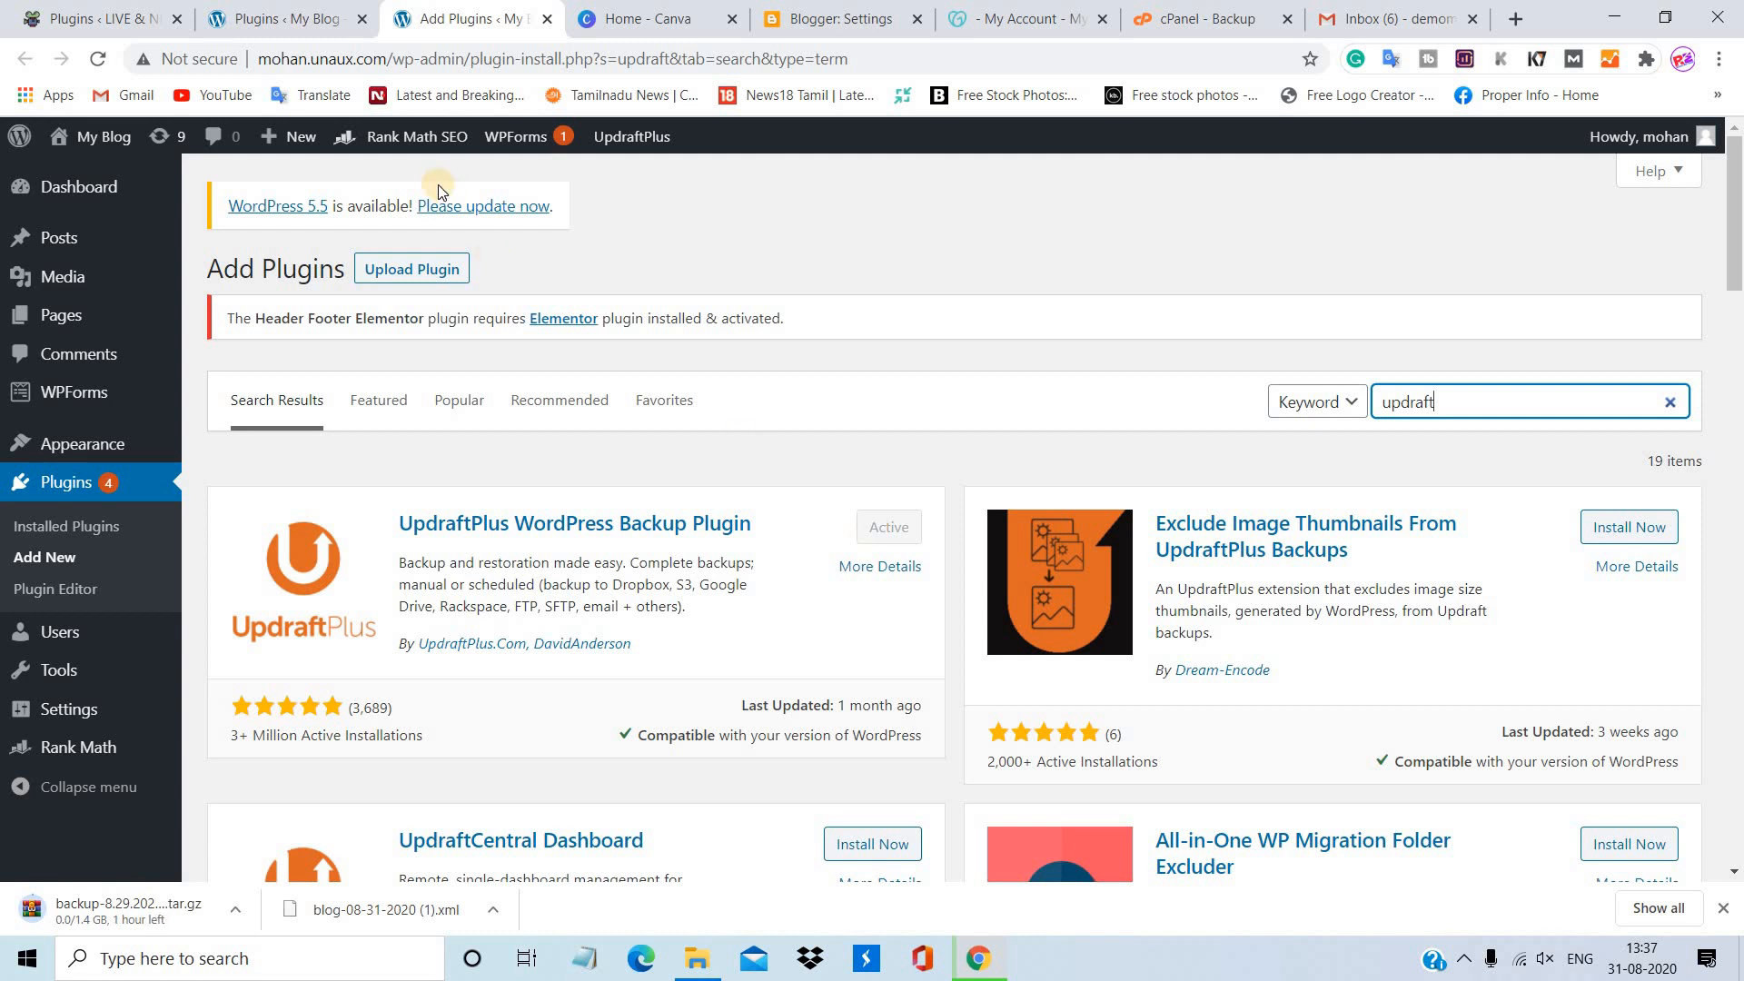
click(275, 9)
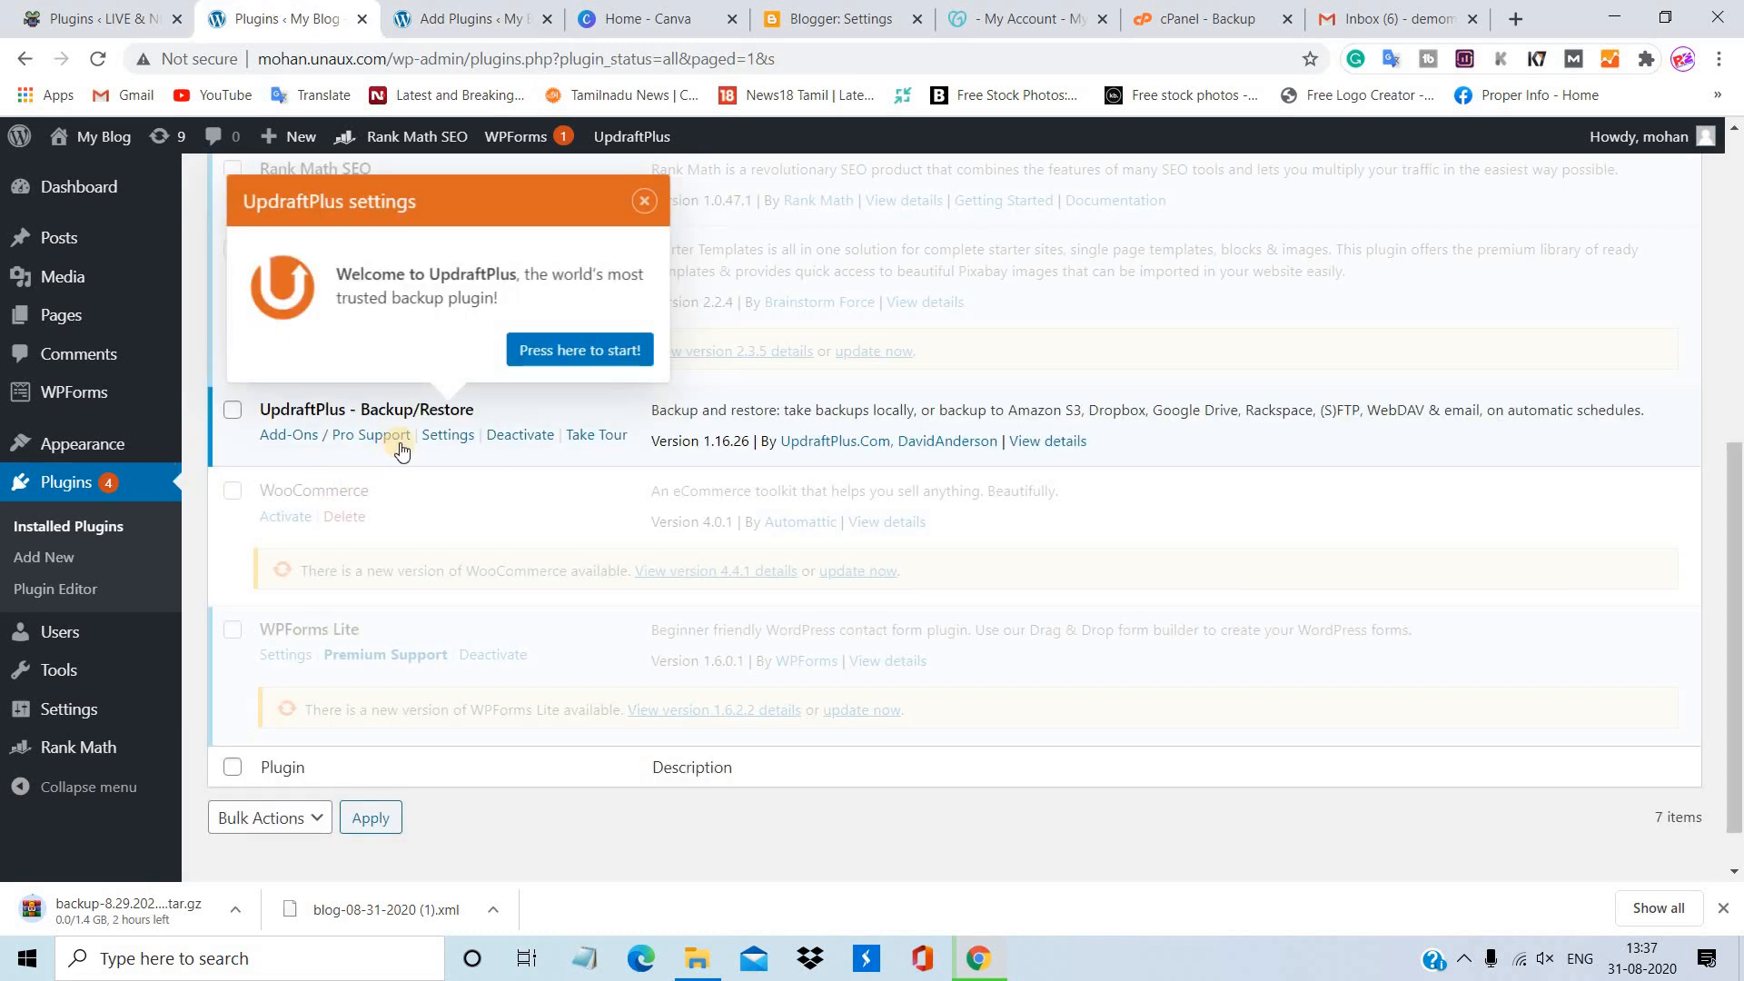
click(448, 445)
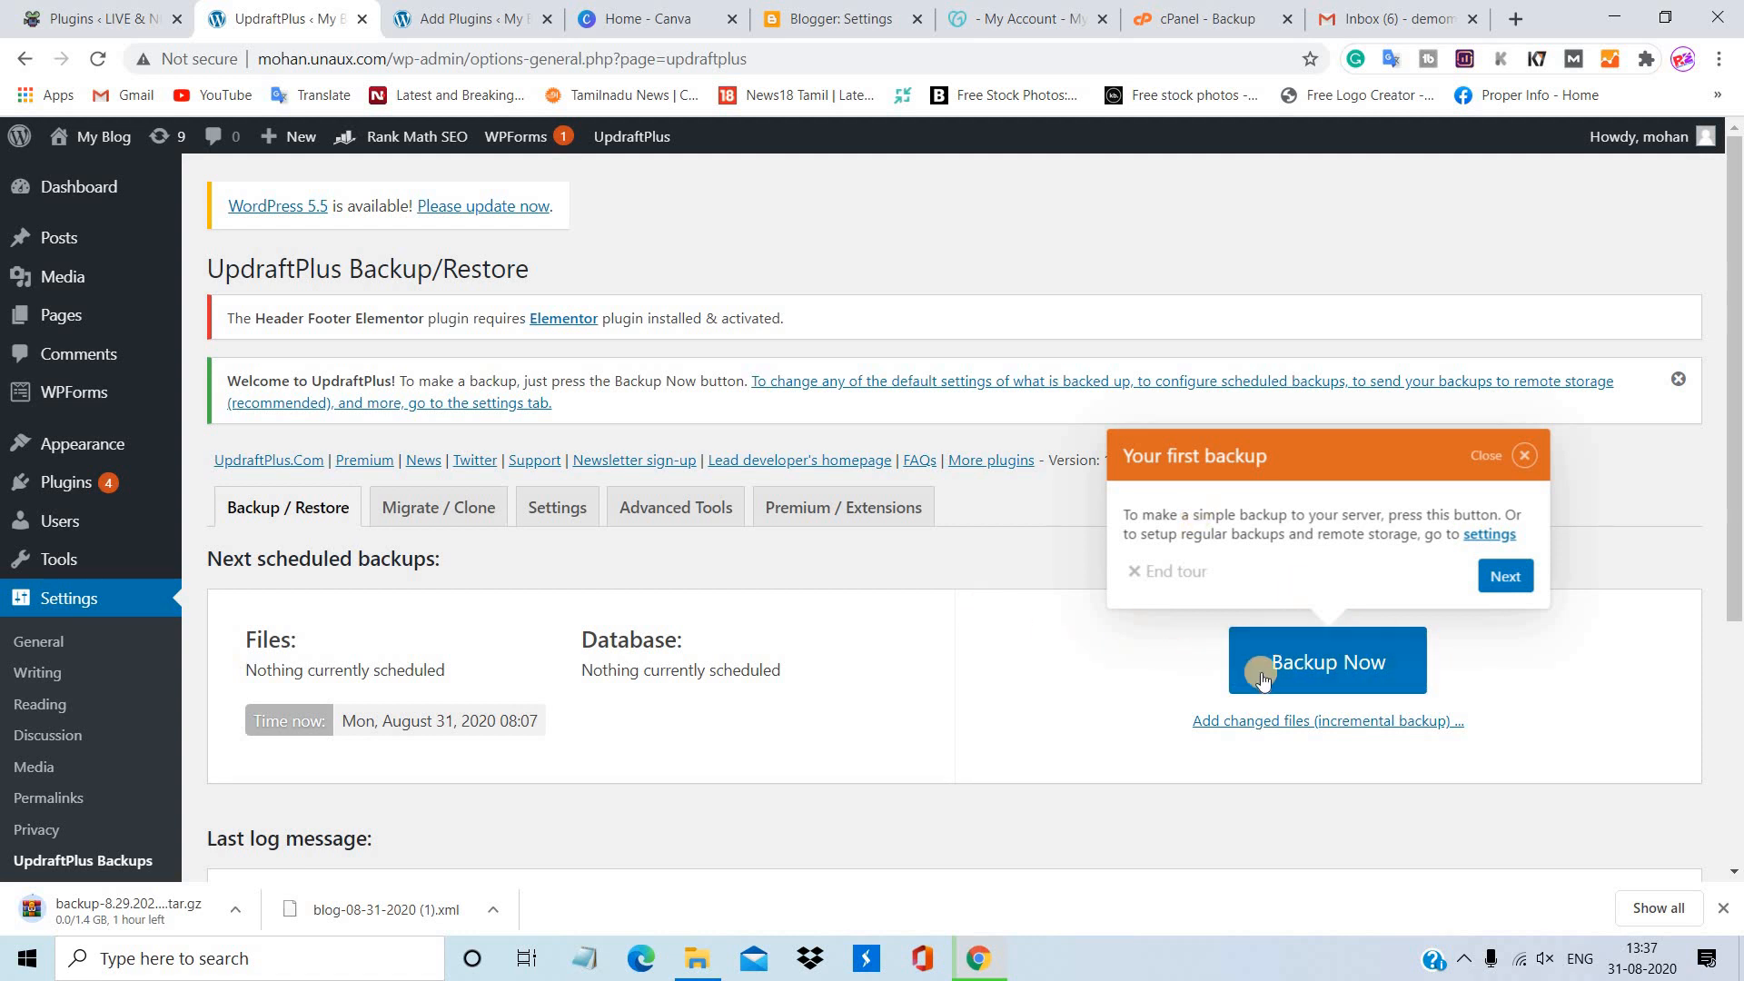
click(1289, 666)
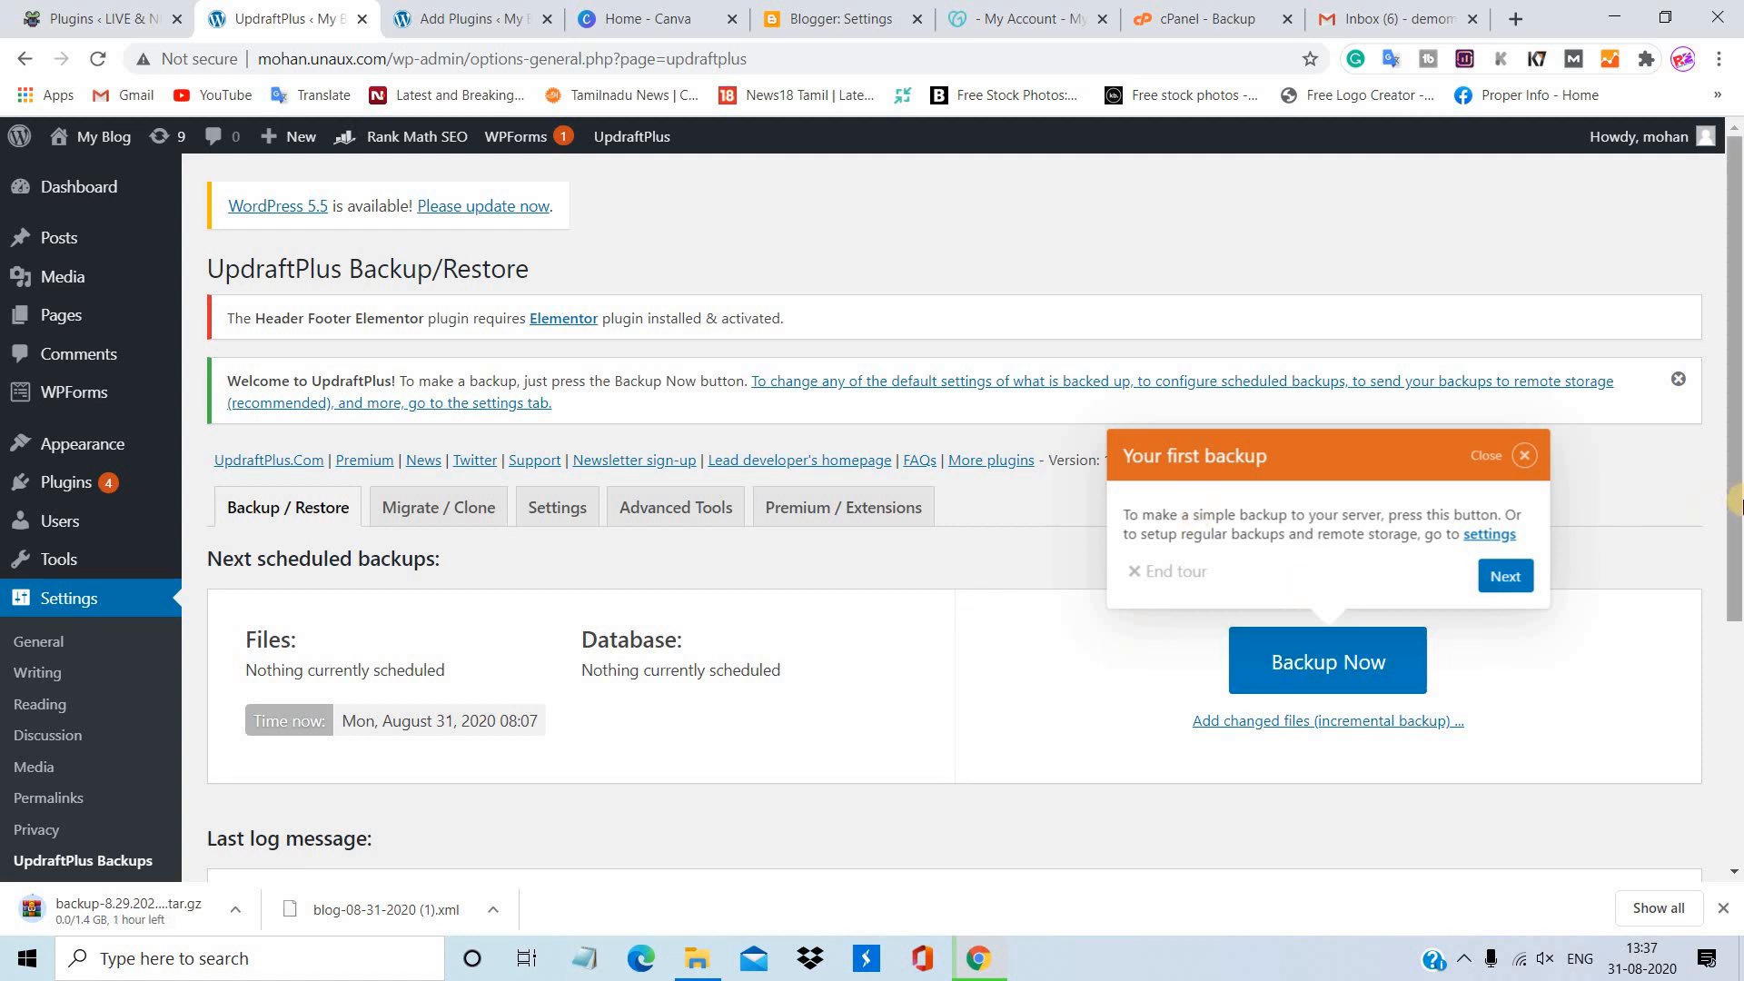
mouse_move(1741, 515)
mouse_down()
mouse_move(1735, 586)
mouse_move(1719, 500)
mouse_up()
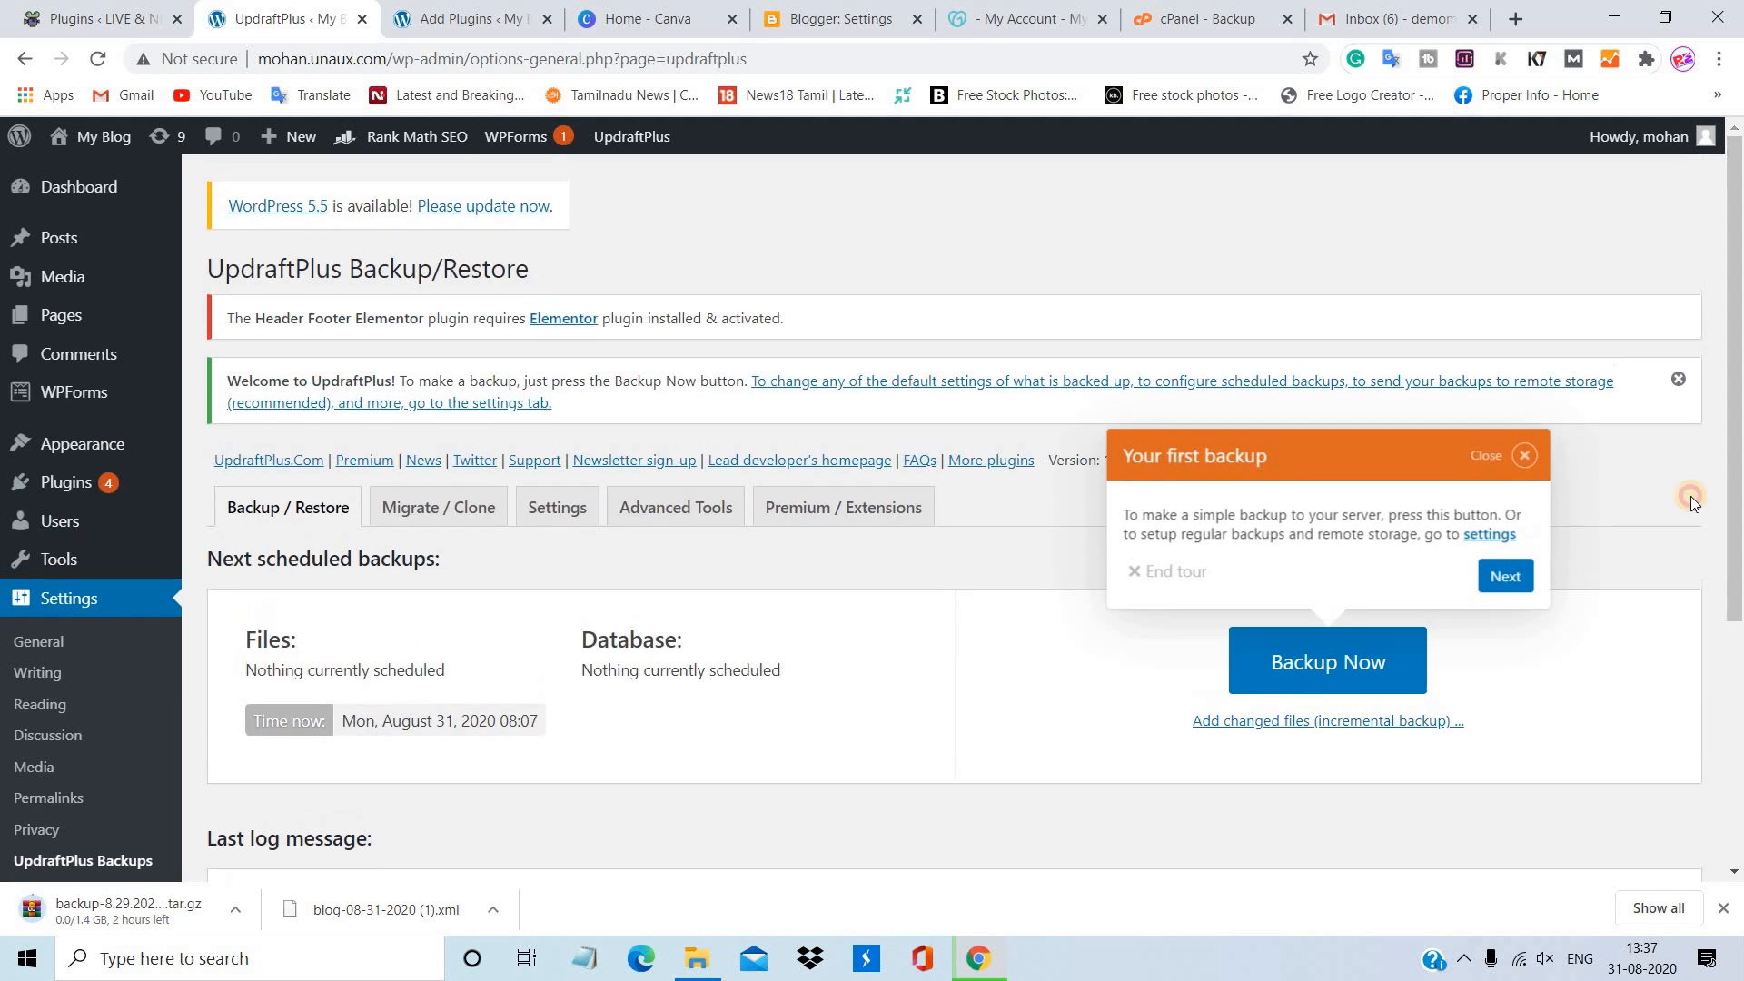
Set both the files and database backup schedules to Daily in the UpdraftPlus settings
click(561, 509)
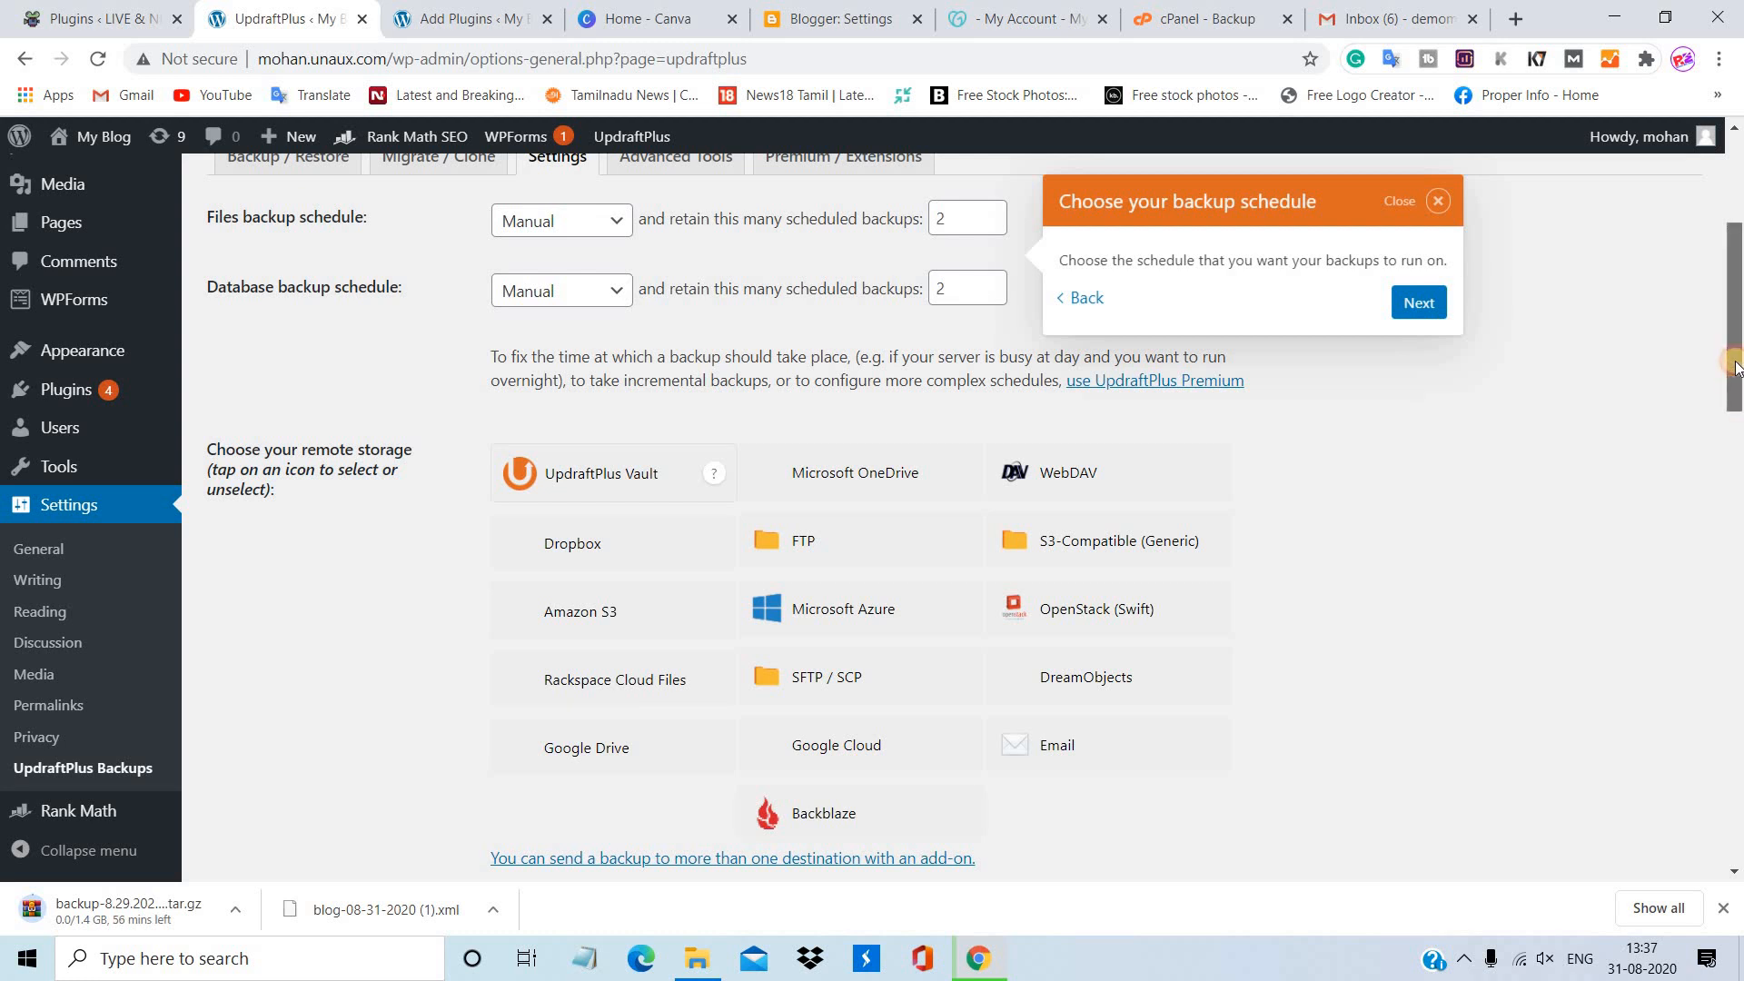
scroll(1737, 392, up, 2)
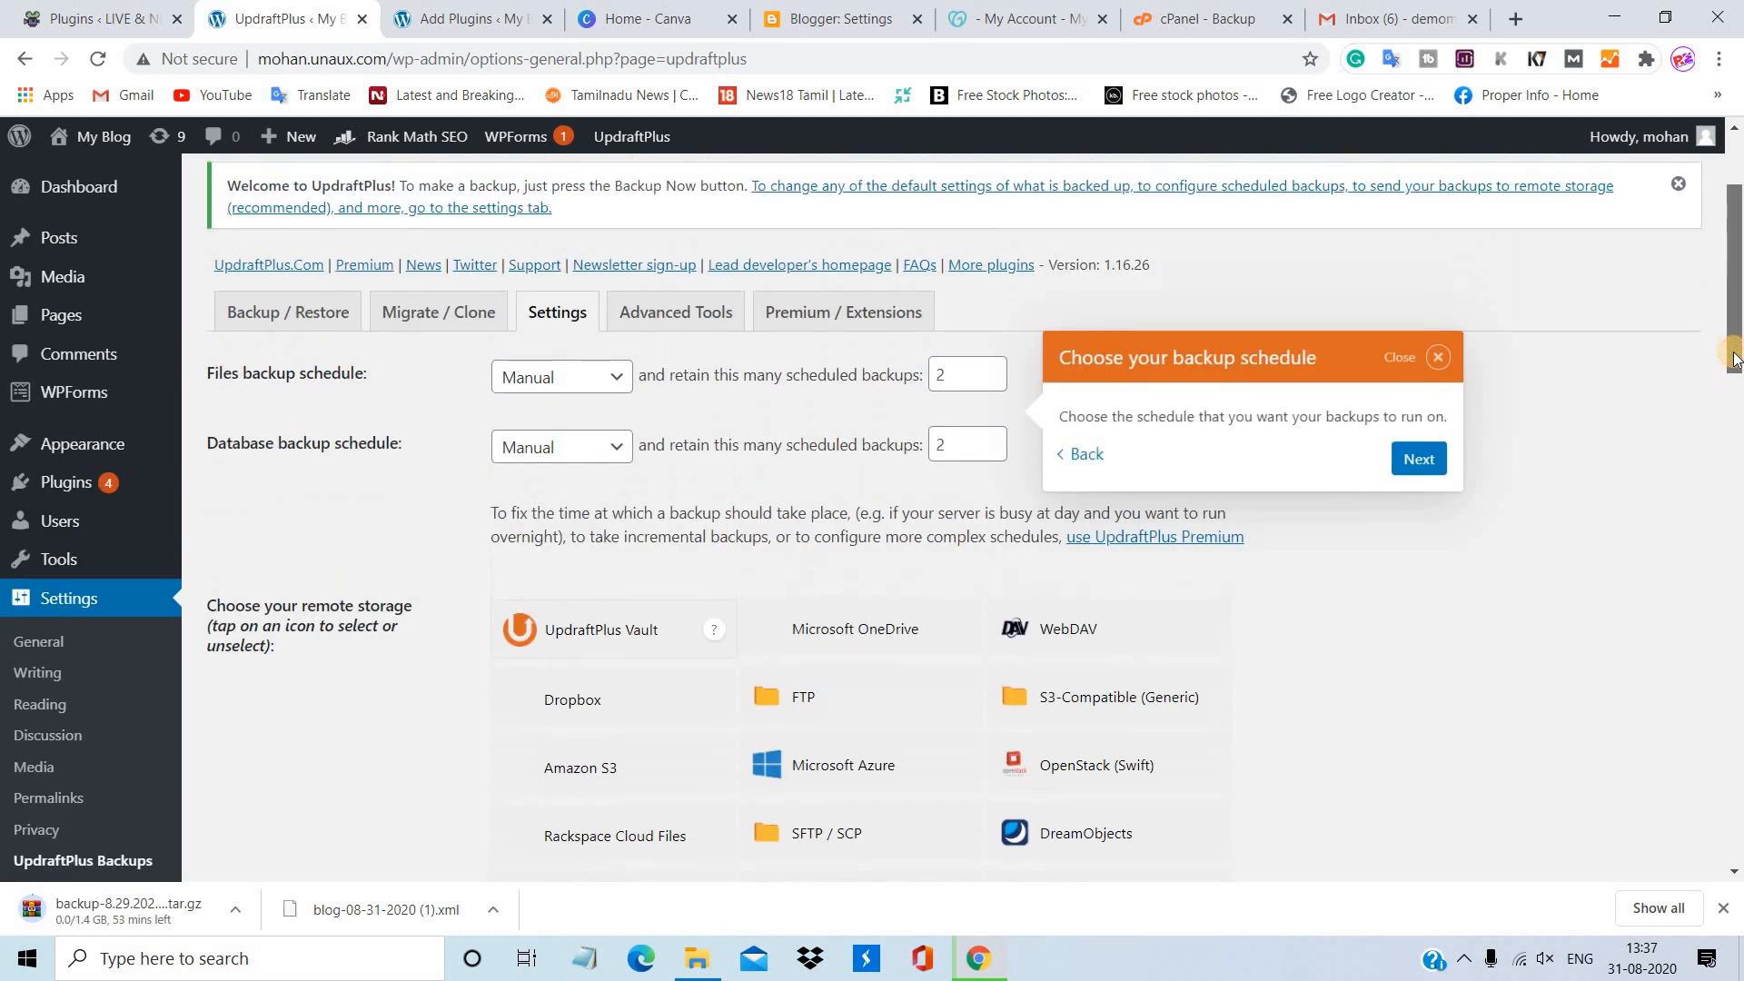
click(612, 377)
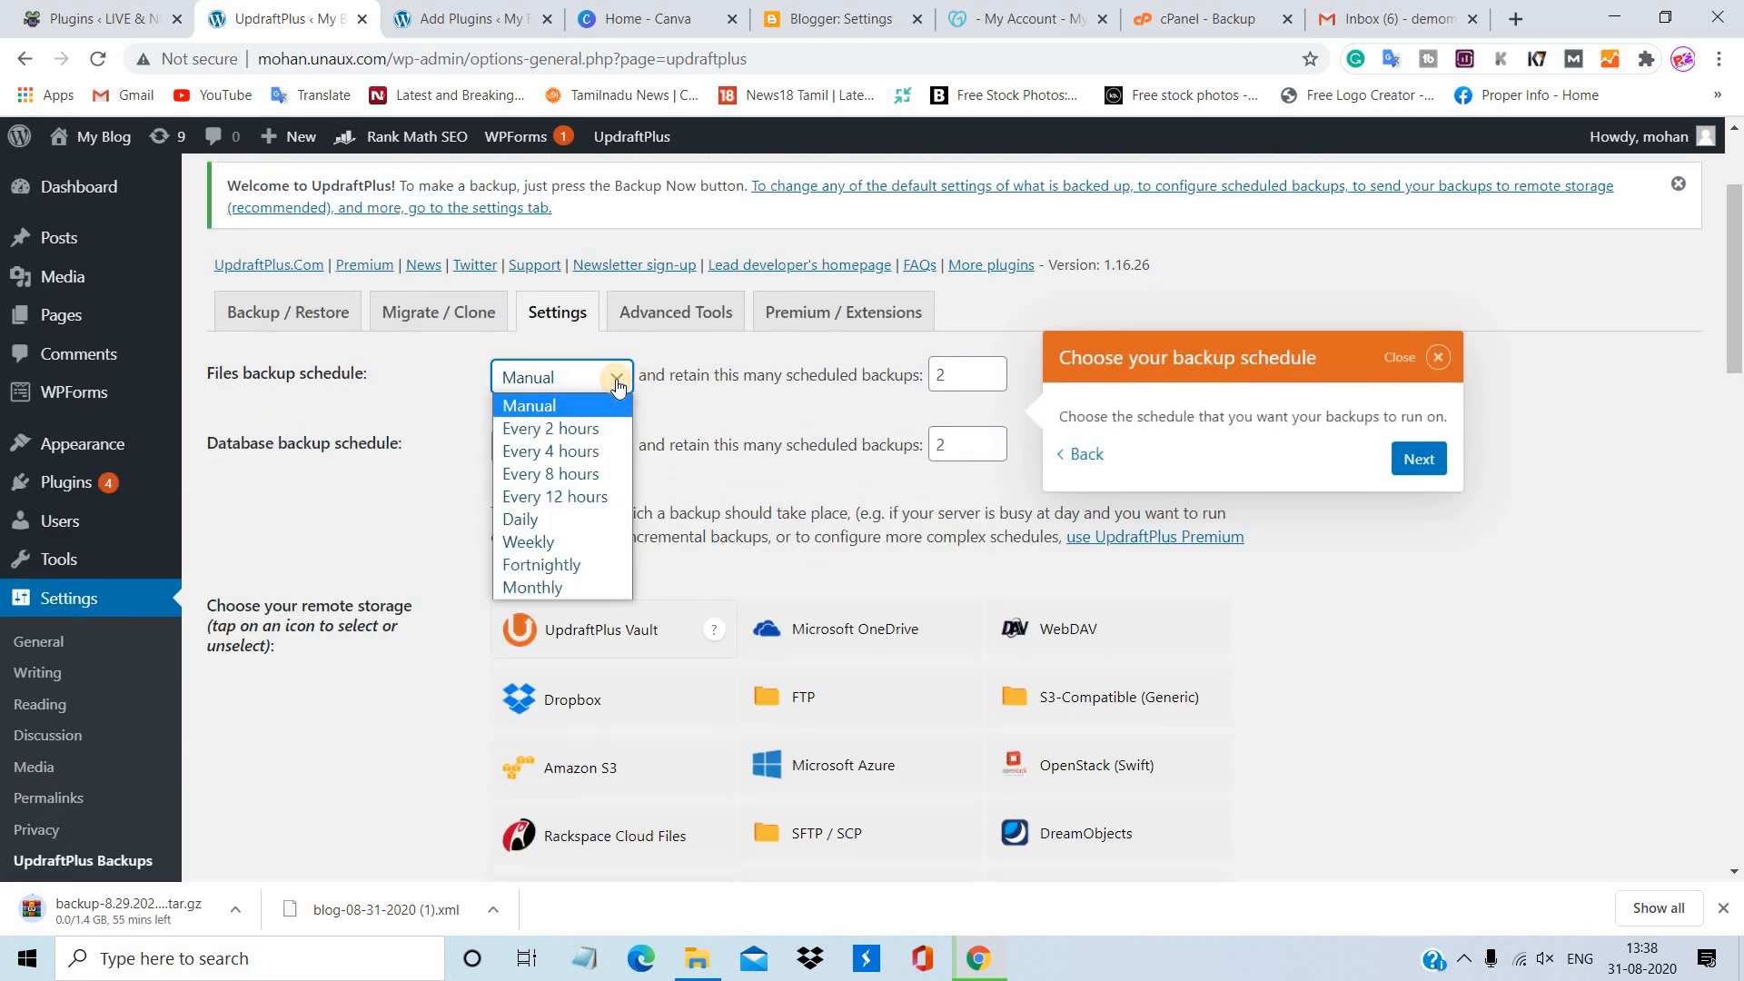
click(571, 521)
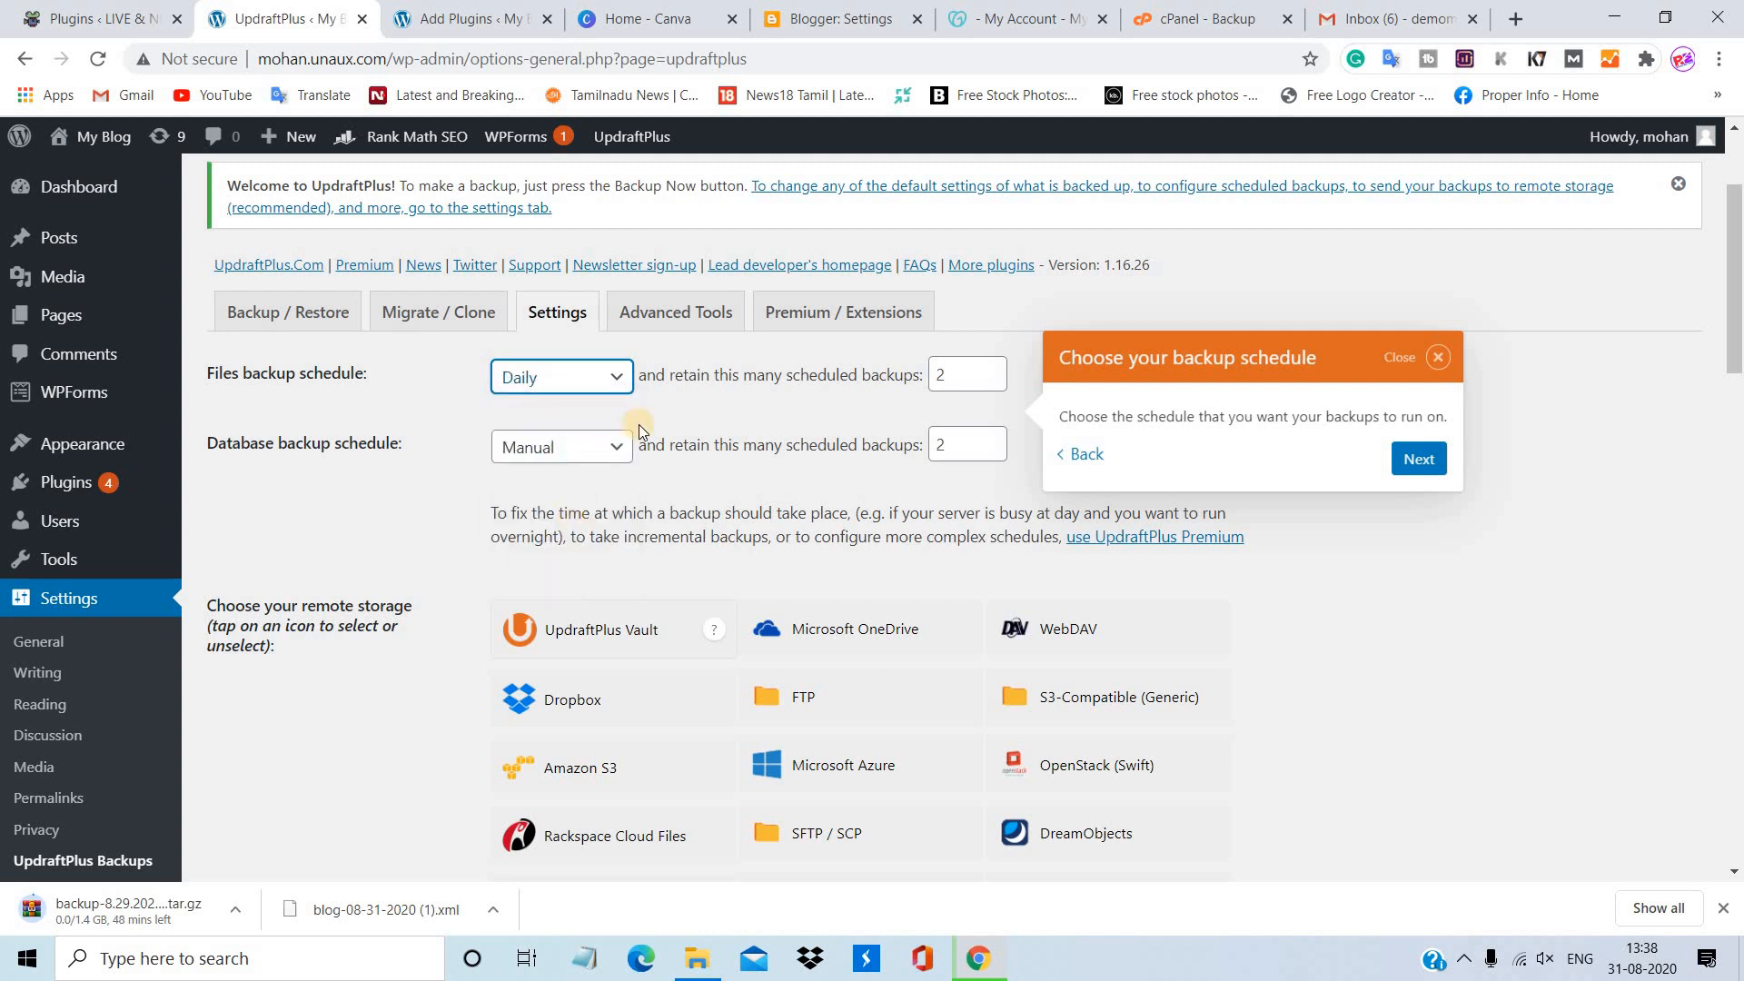
click(616, 446)
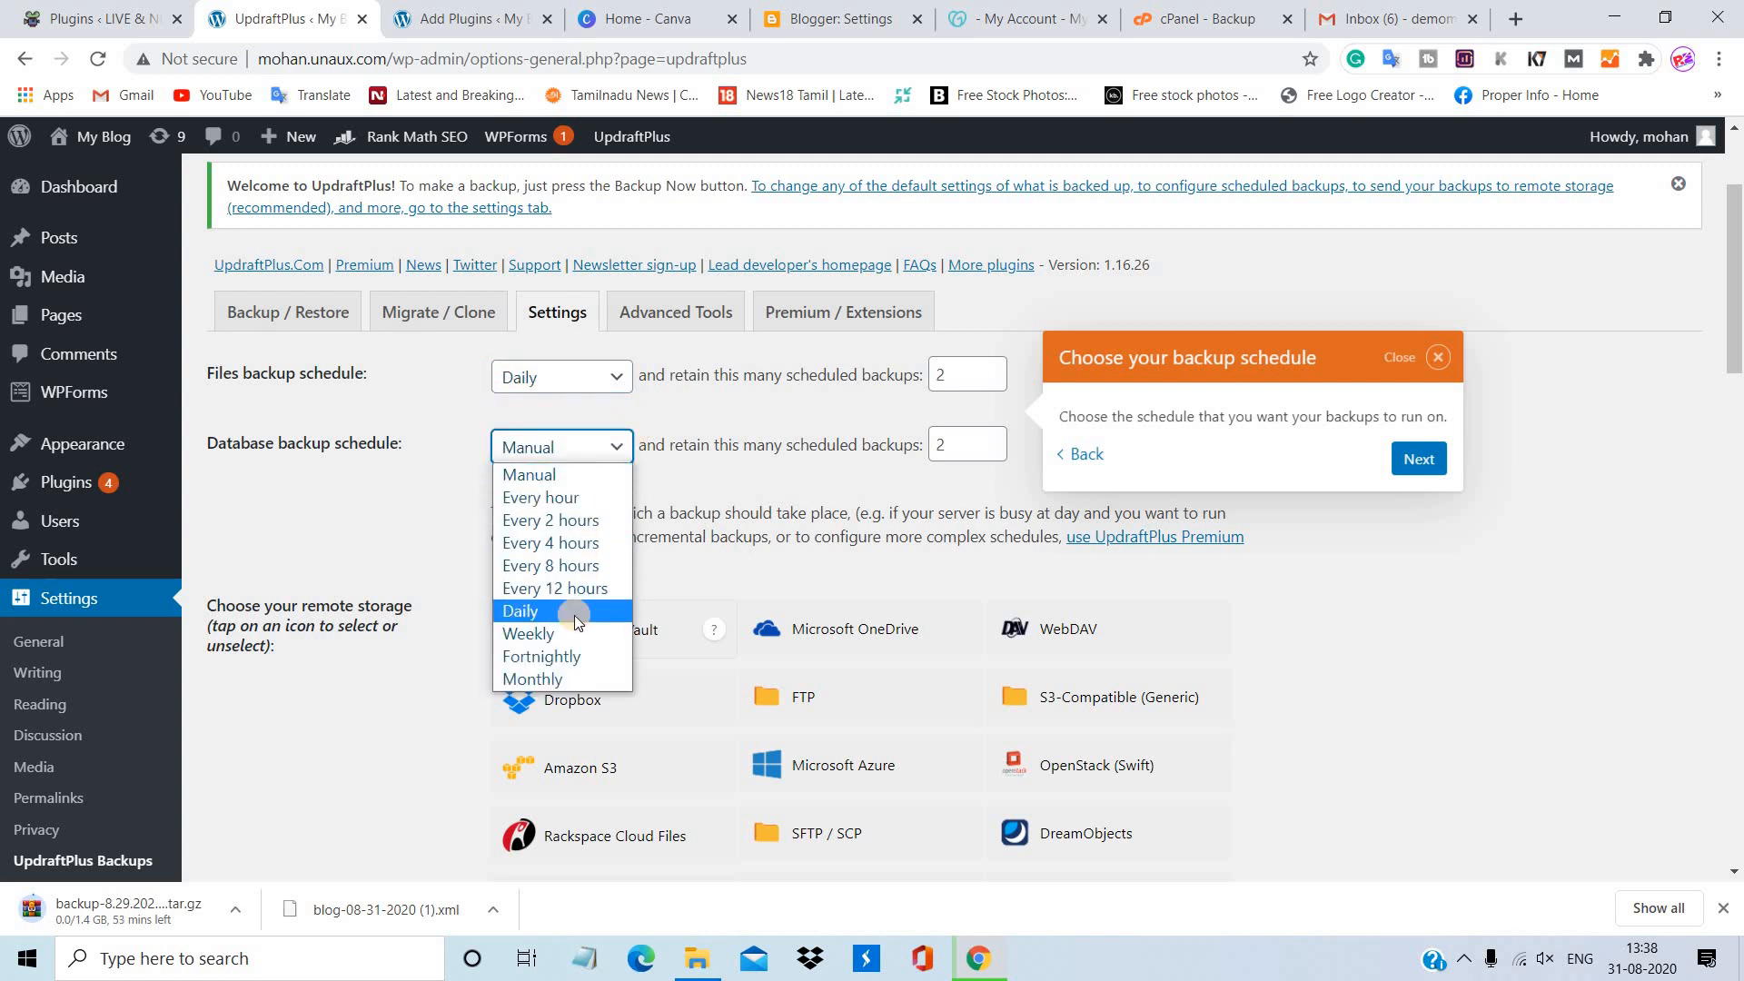
click(574, 614)
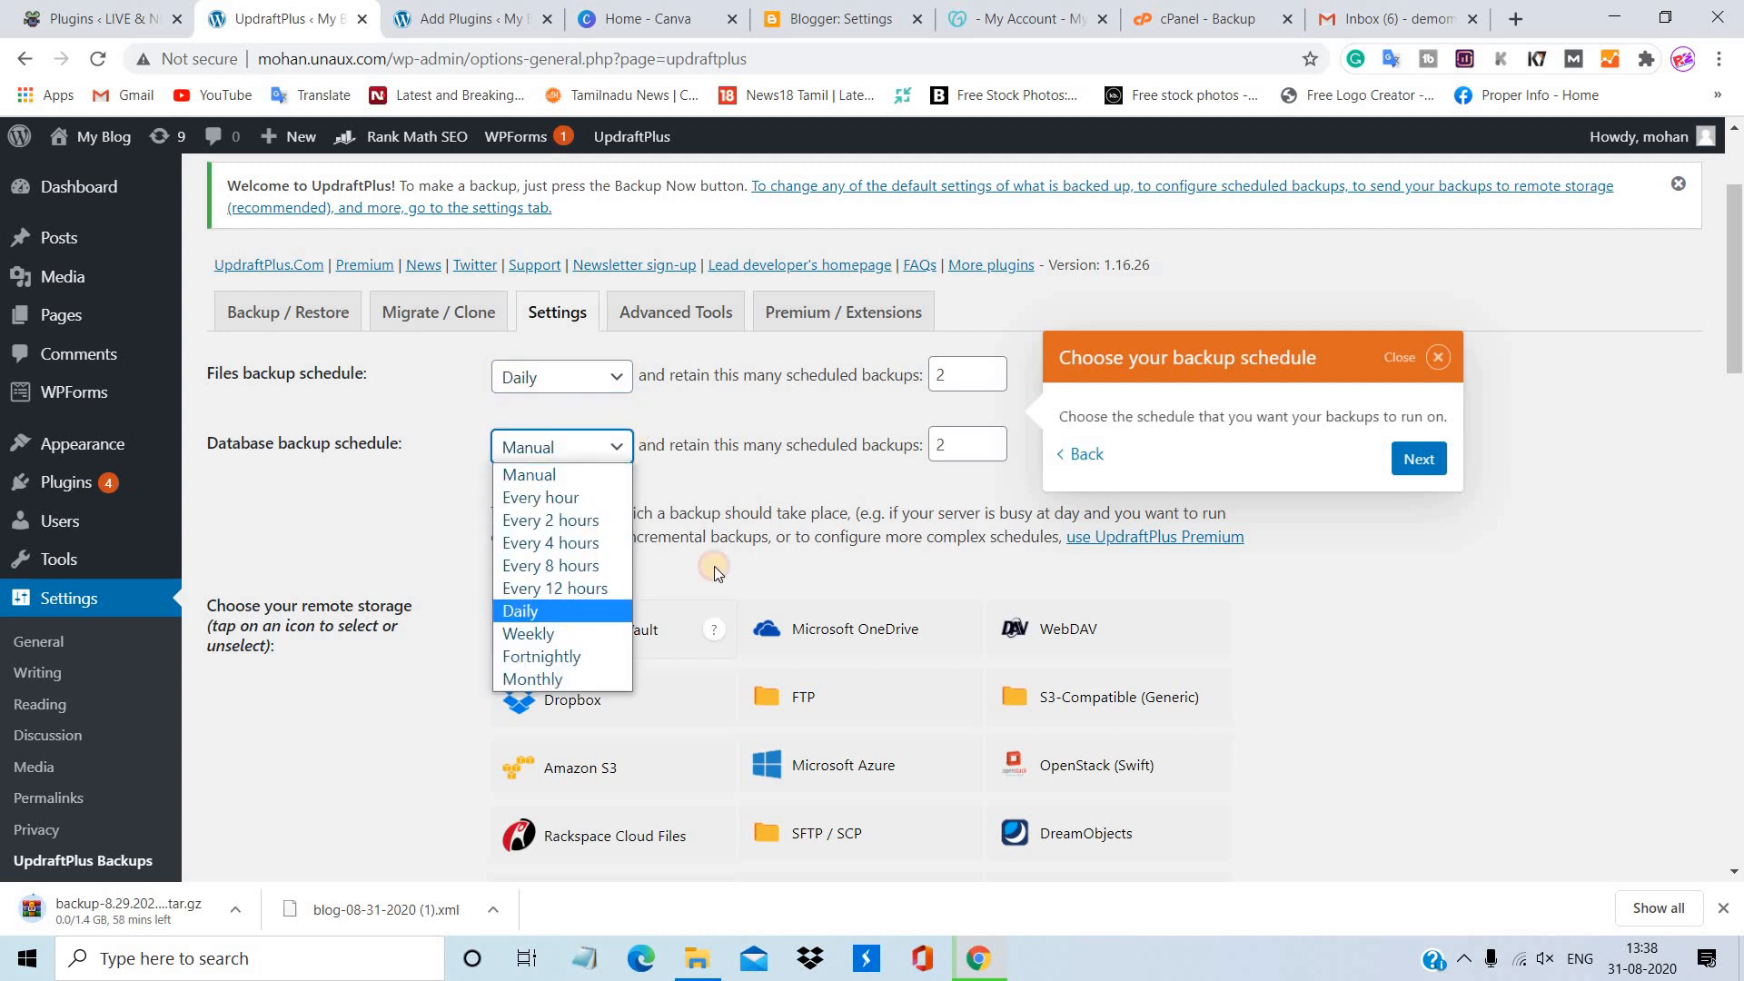
Set the number of scheduled files backups to retain to 5
click(989, 380)
click(991, 372)
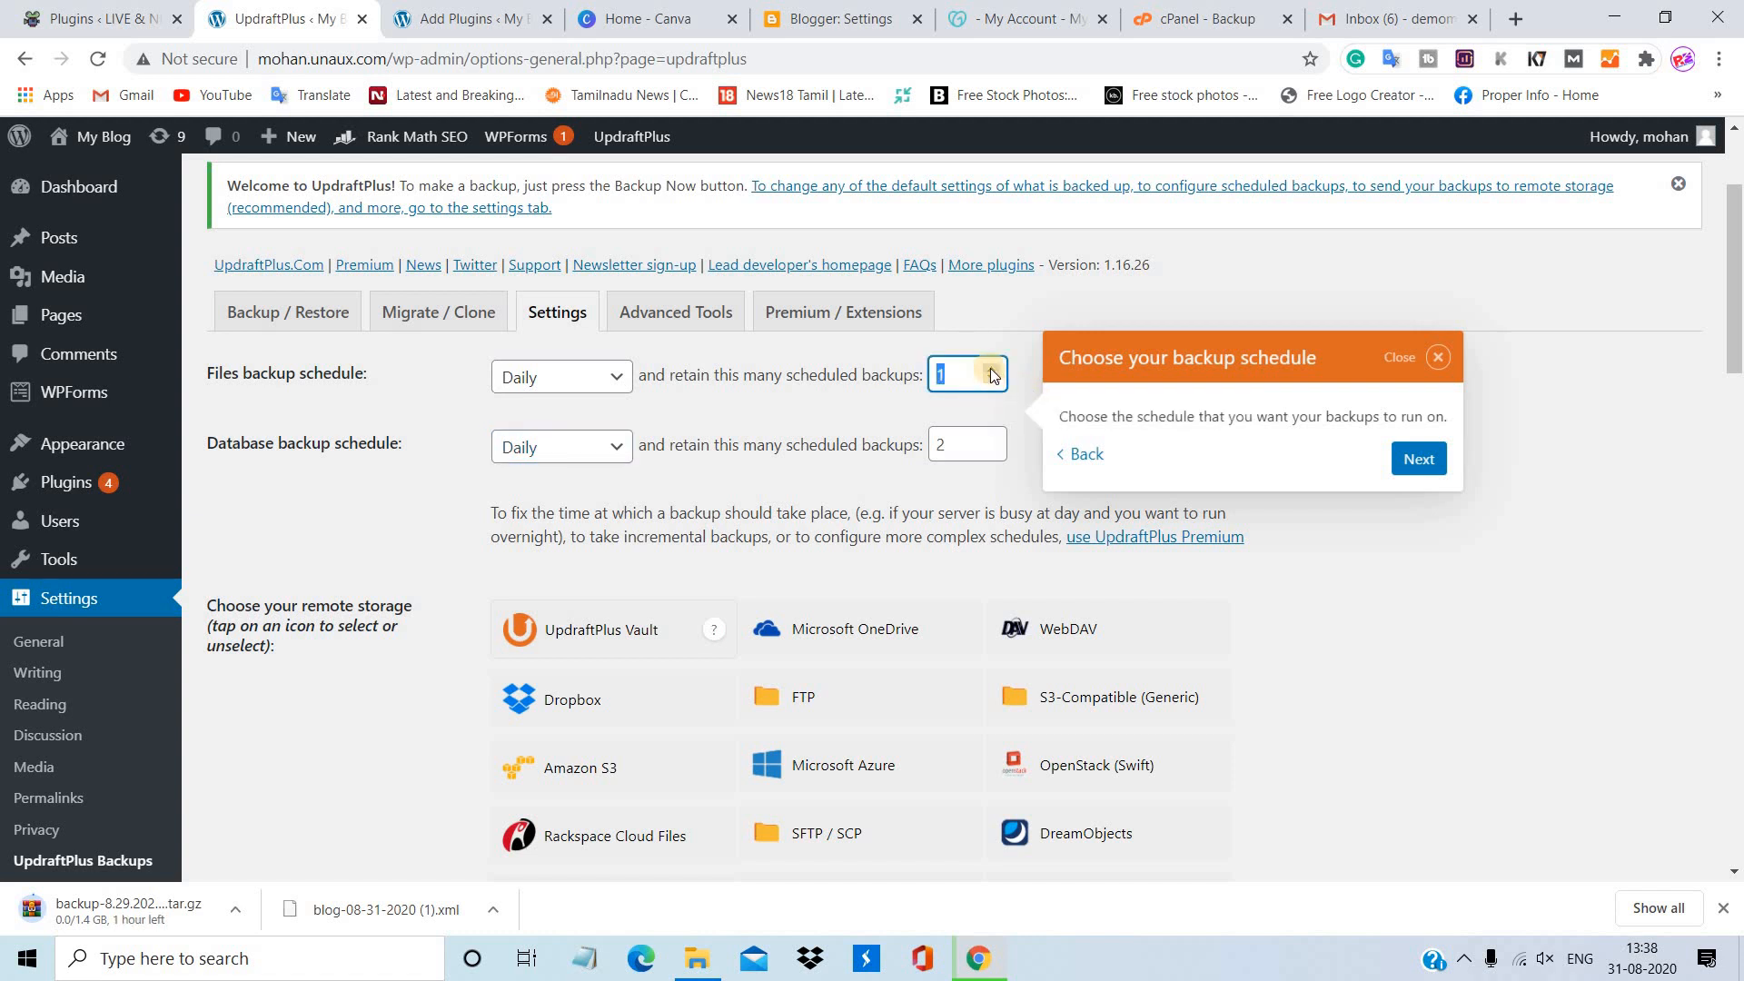
click(991, 372)
click(991, 373)
click(992, 373)
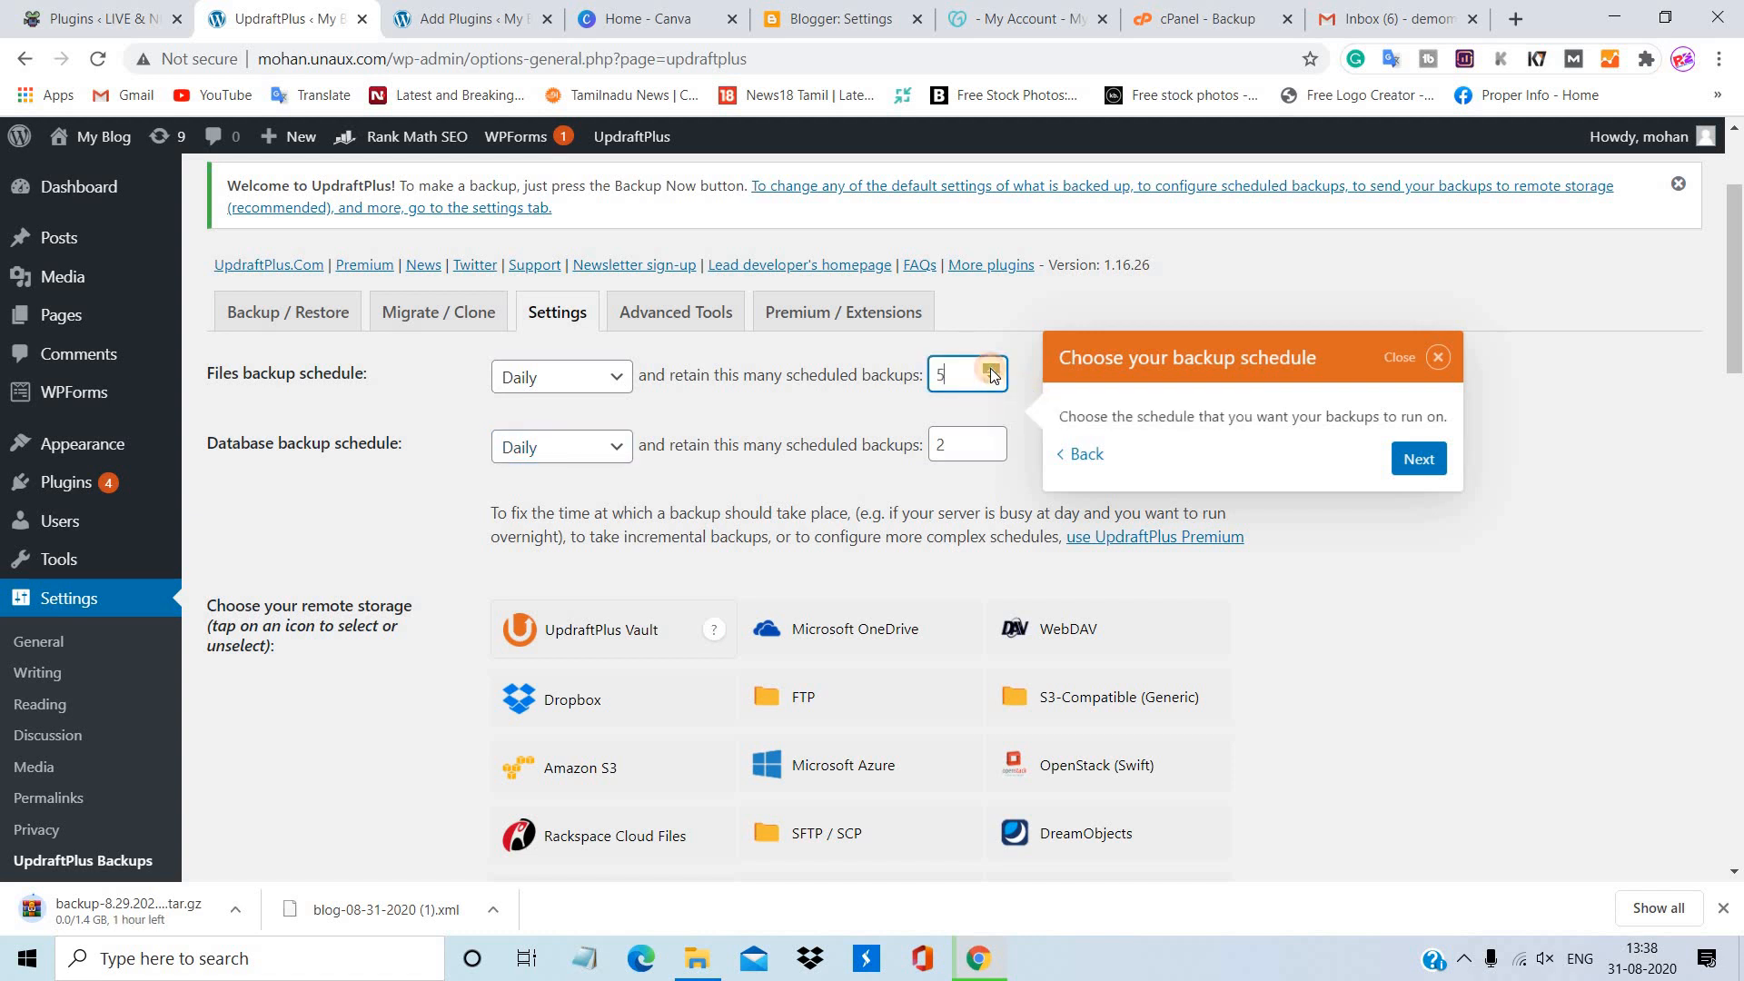
Set the number of scheduled database backups to retain to 5 and select Google Drive as the remote storage
click(991, 437)
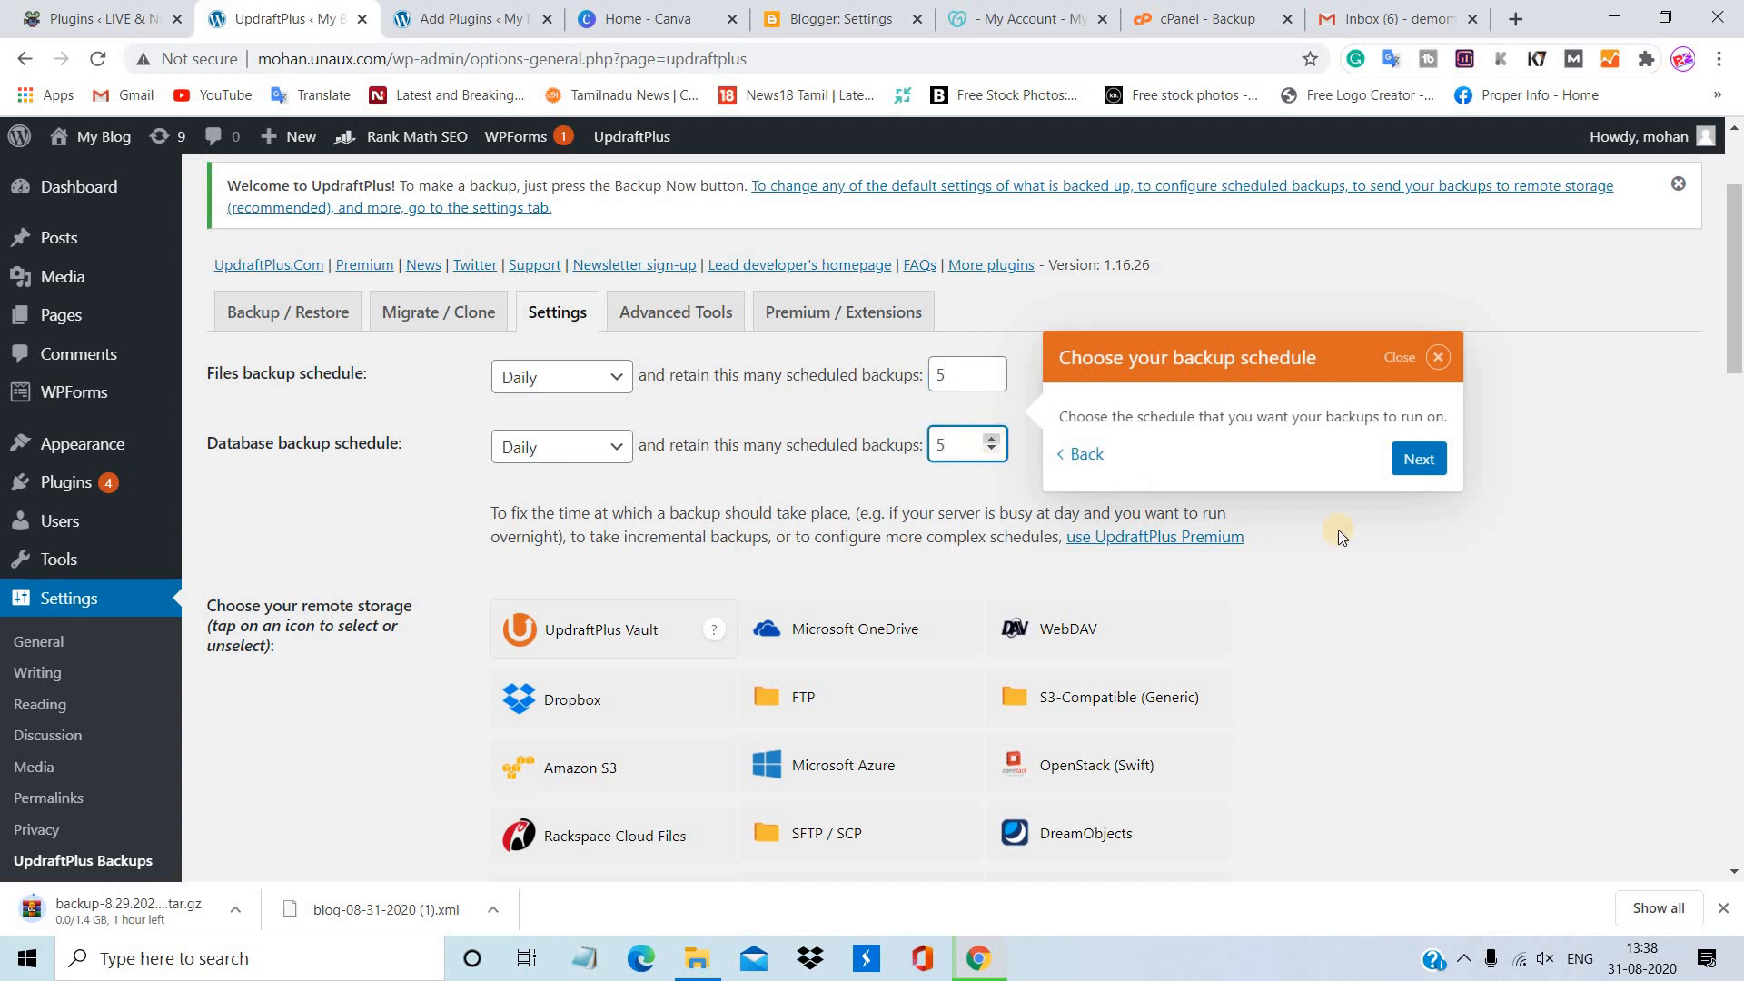
click(1455, 546)
scroll(1468, 583, down, 3)
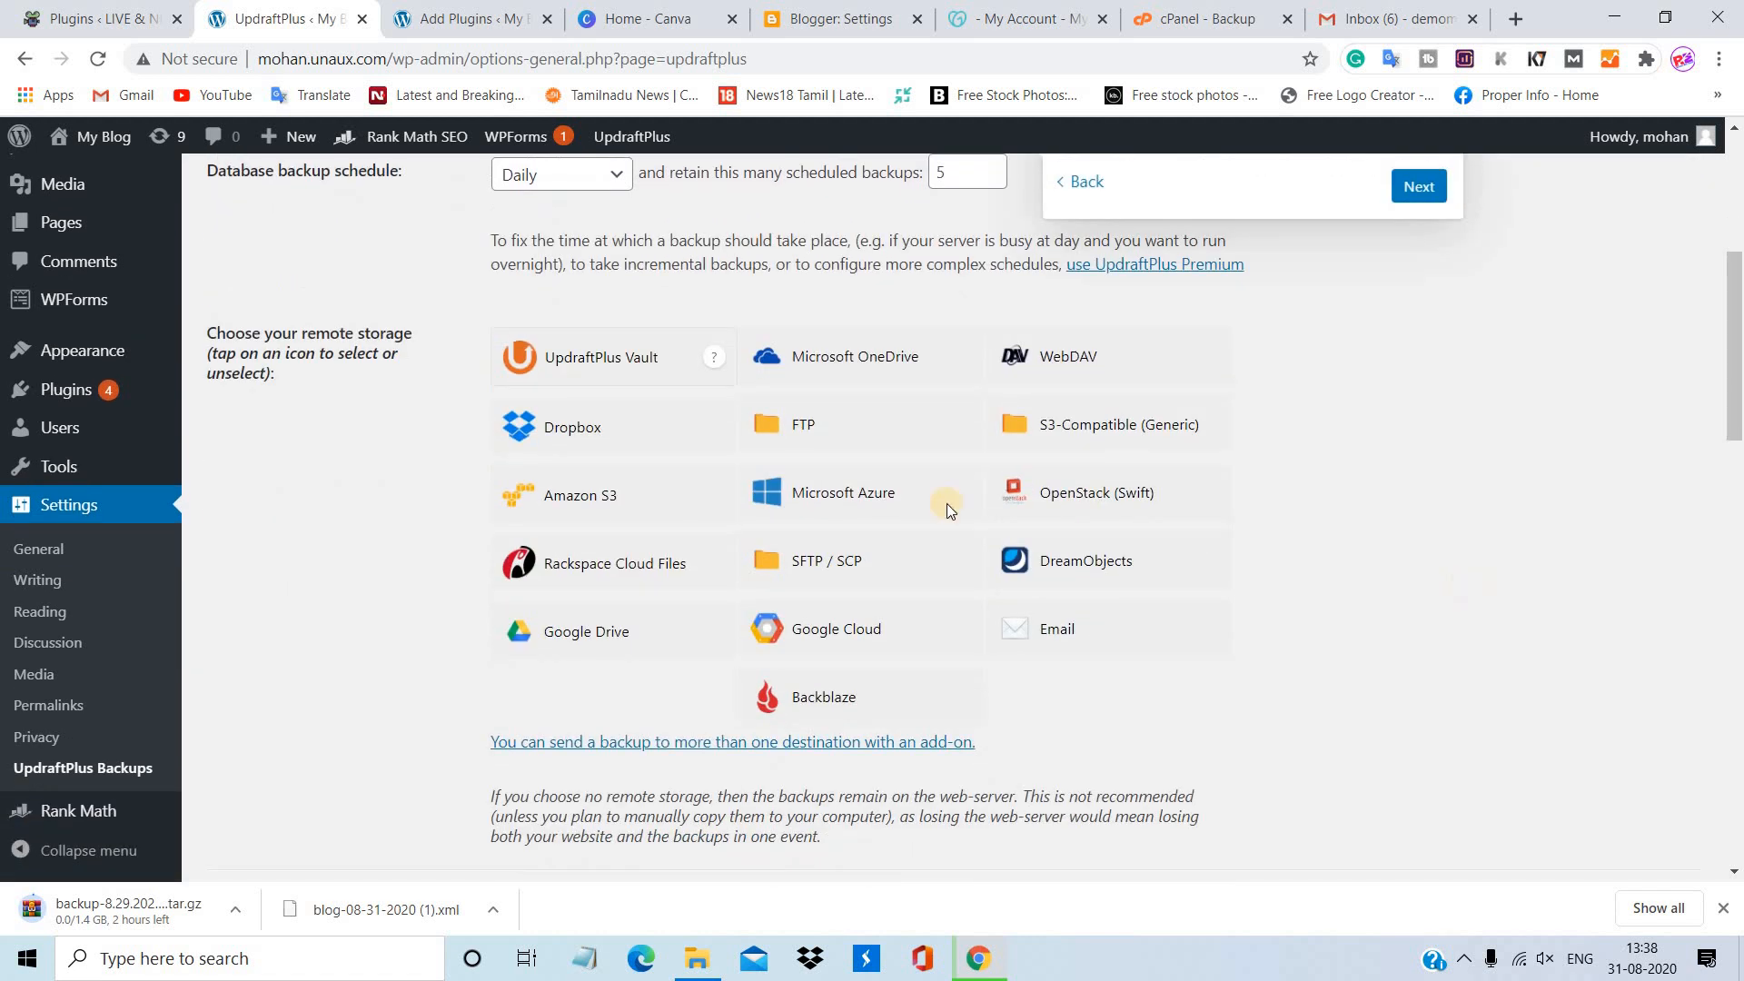
click(626, 368)
click(572, 627)
click(573, 626)
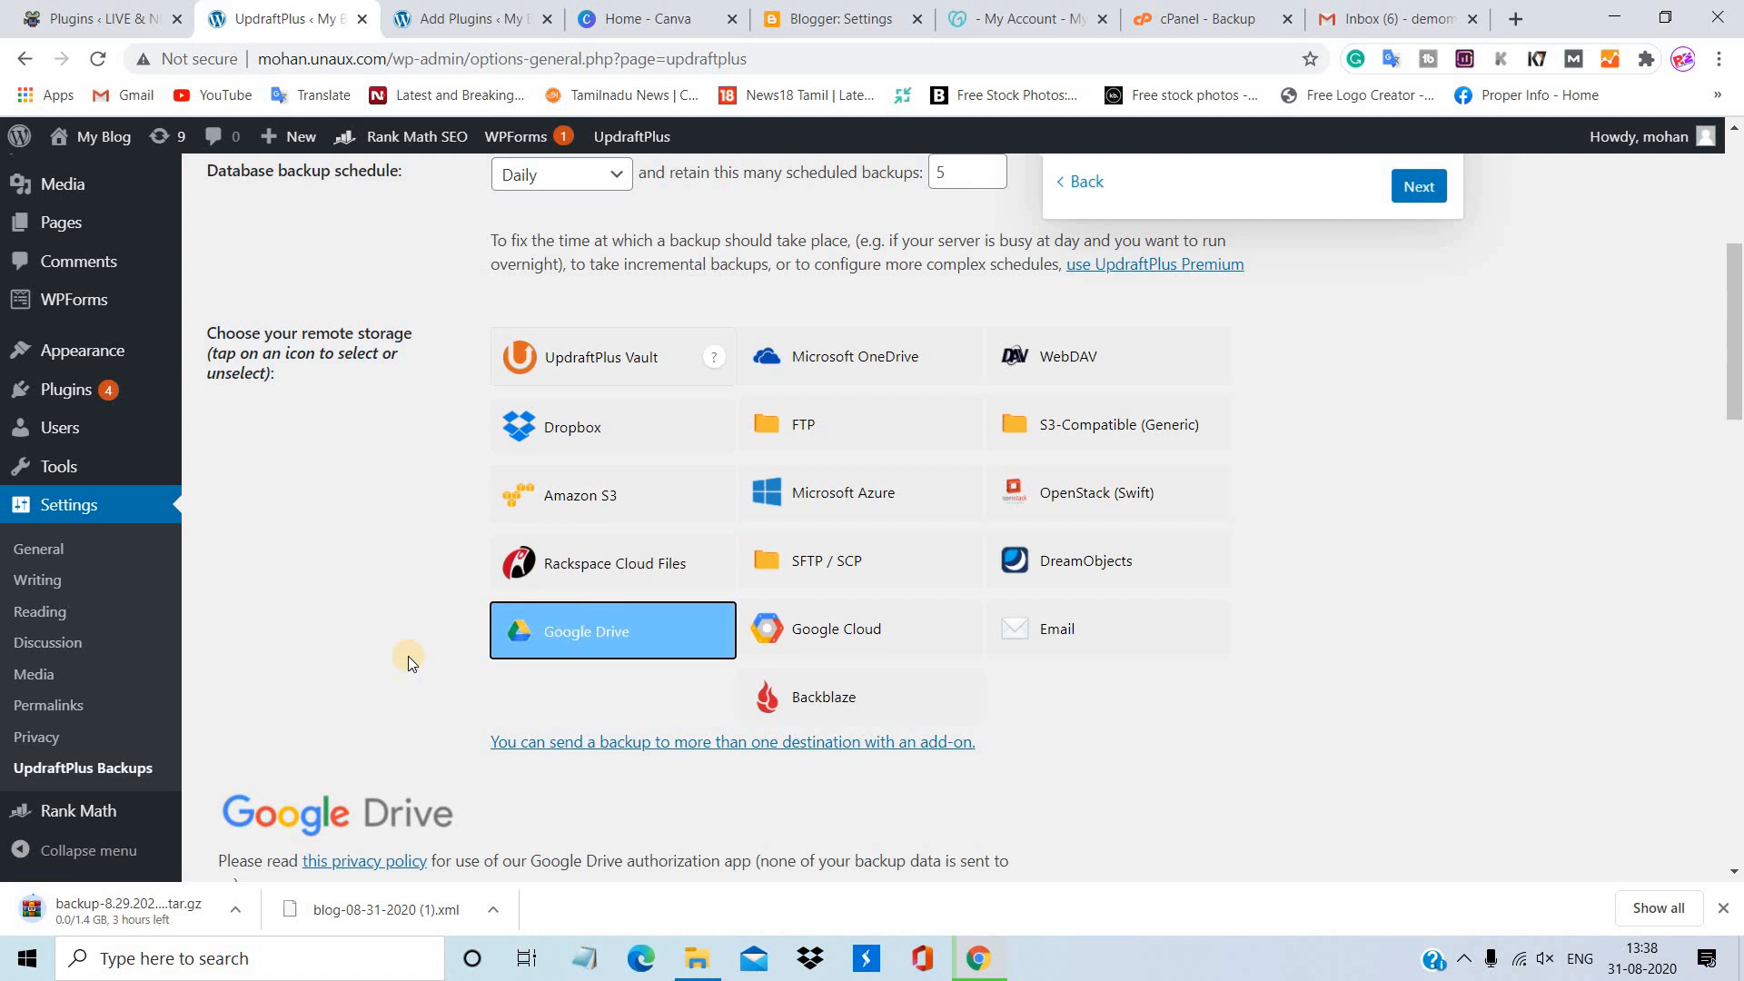
Review the Google Drive, included files, exclusion rules, database encryption and email report options in the UpdraftPlus settings
scroll(407, 656, down, 6)
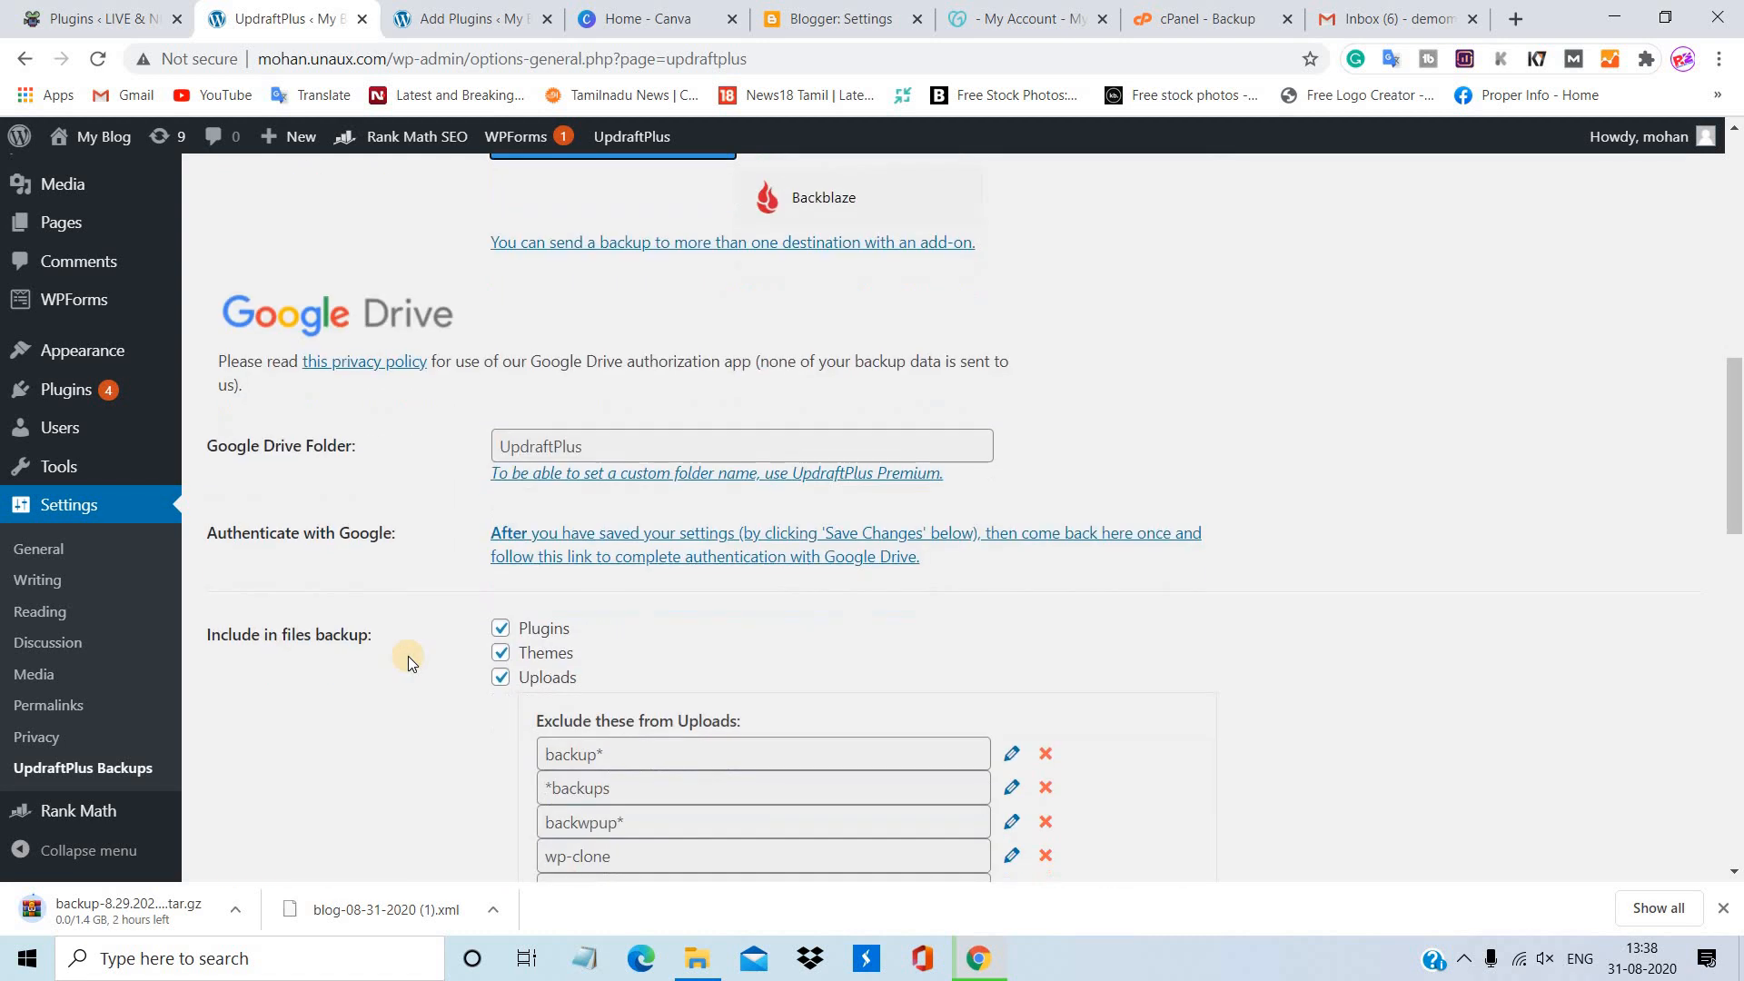
scroll(407, 656, down, 3)
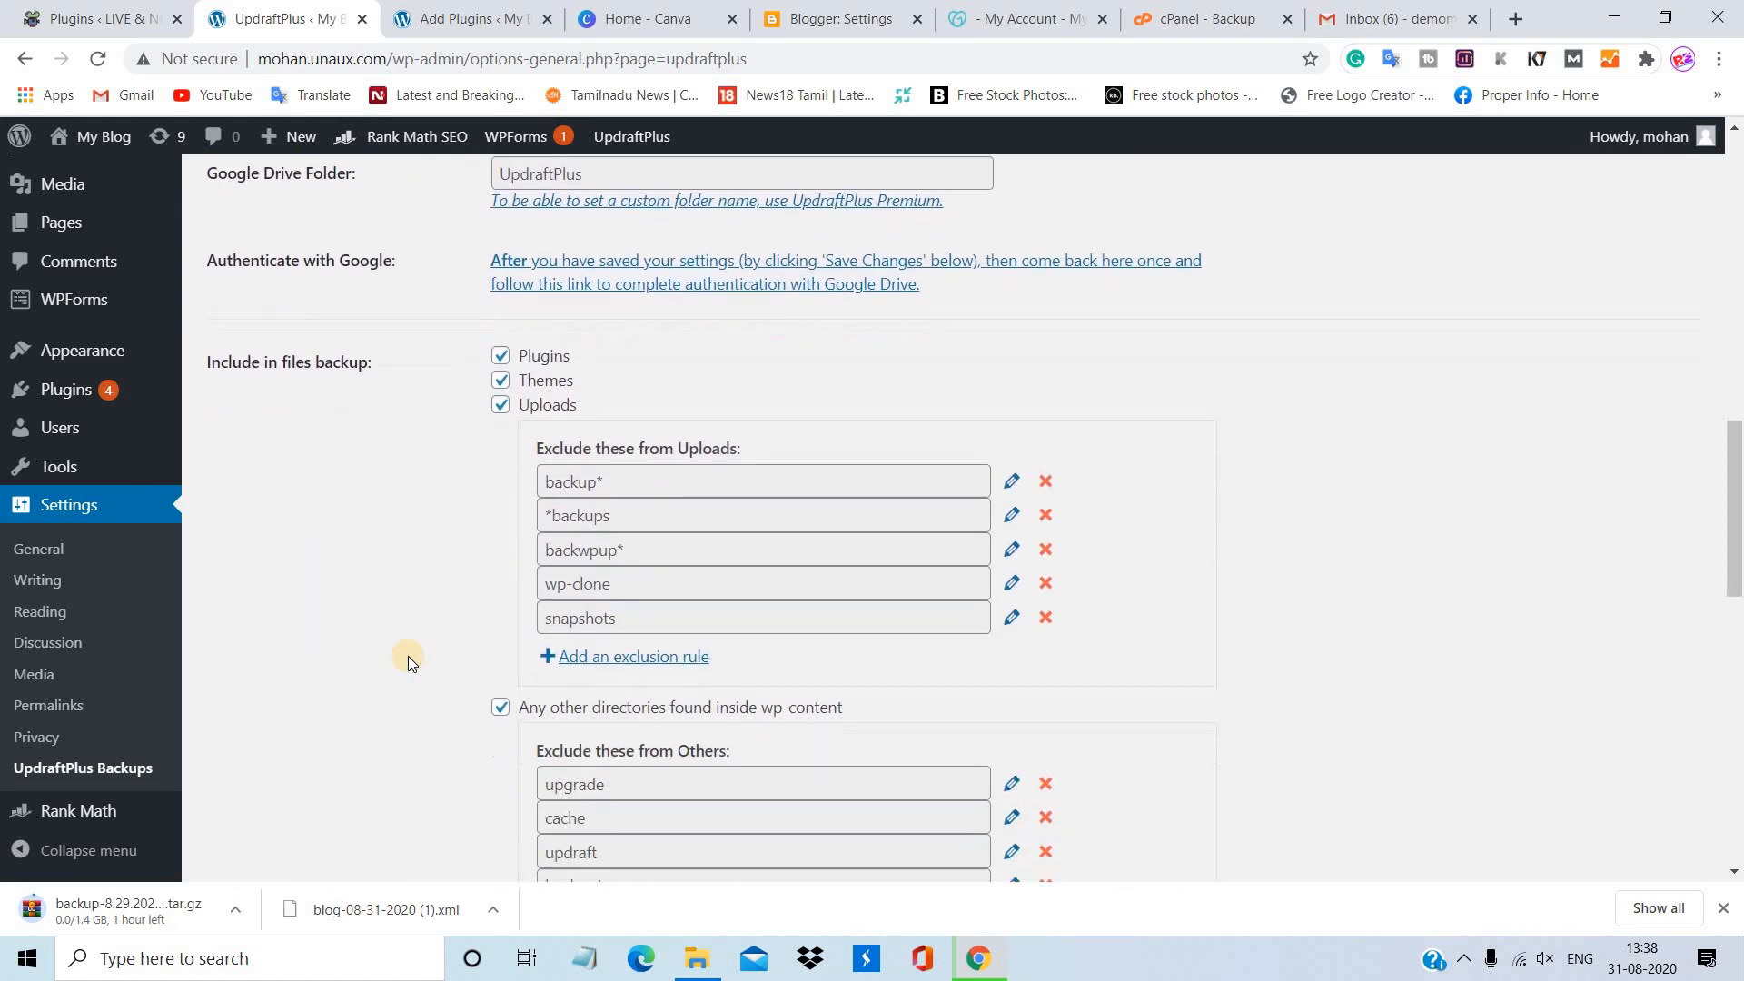
scroll(407, 661, down, 1)
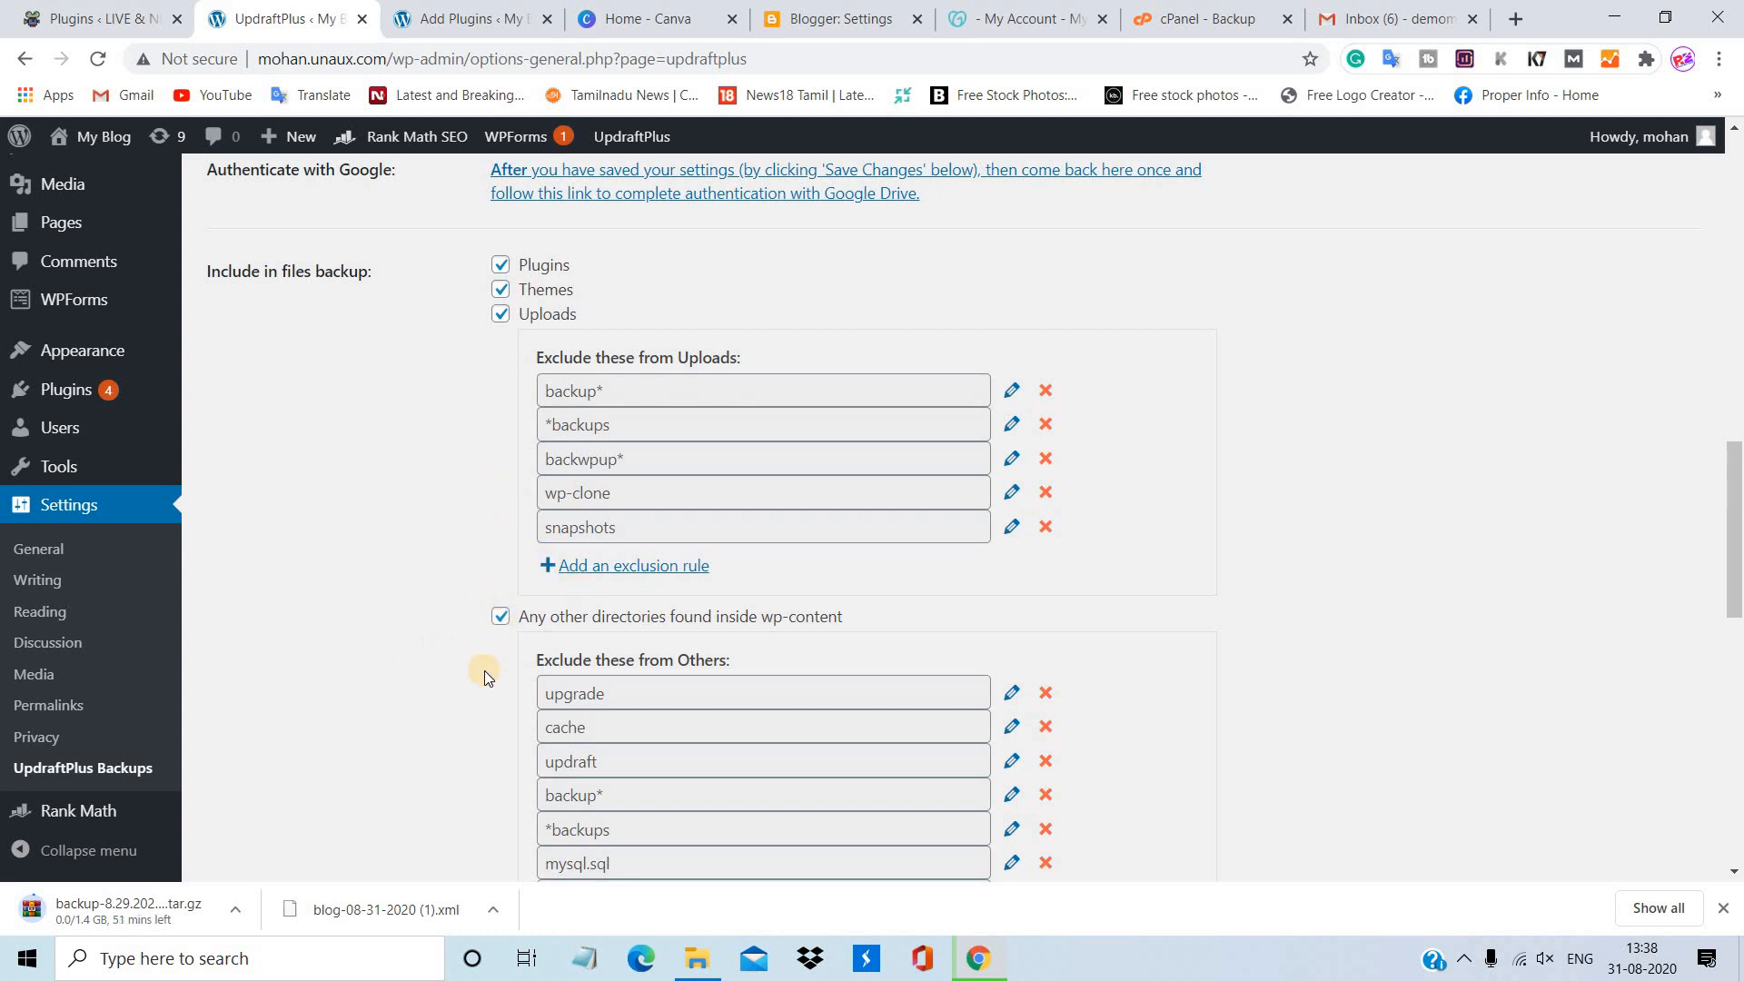
scroll(484, 670, down, 7)
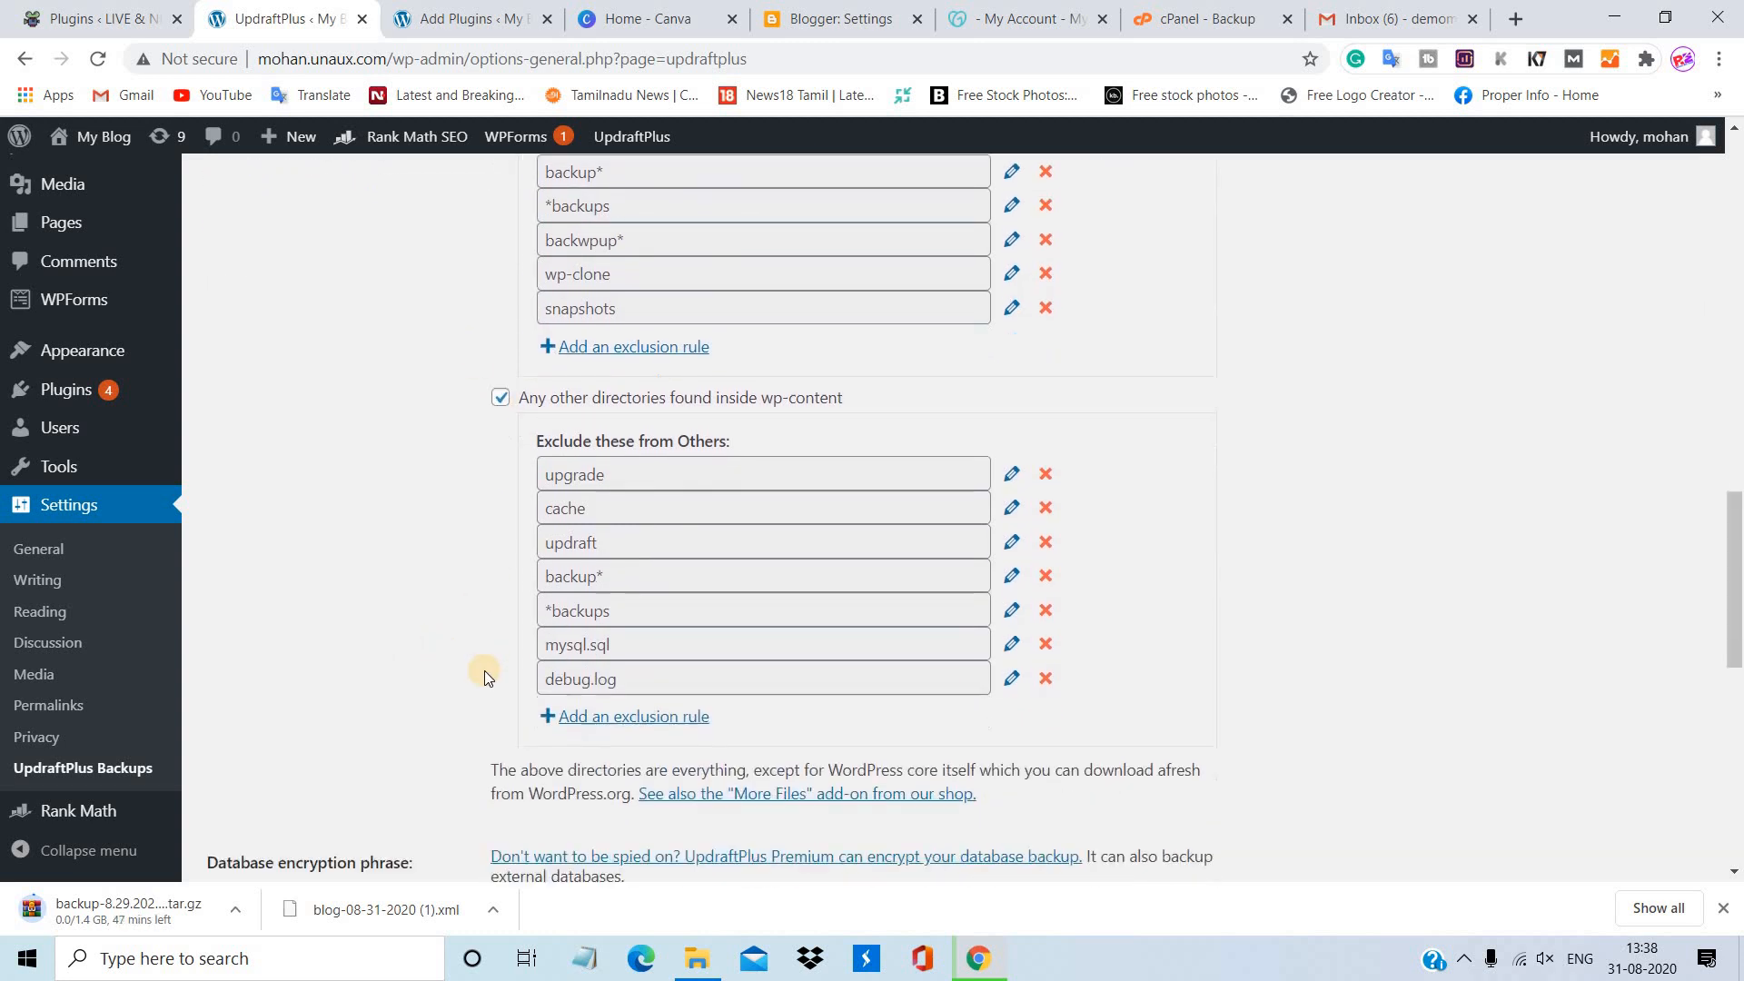
scroll(483, 671, down, 3)
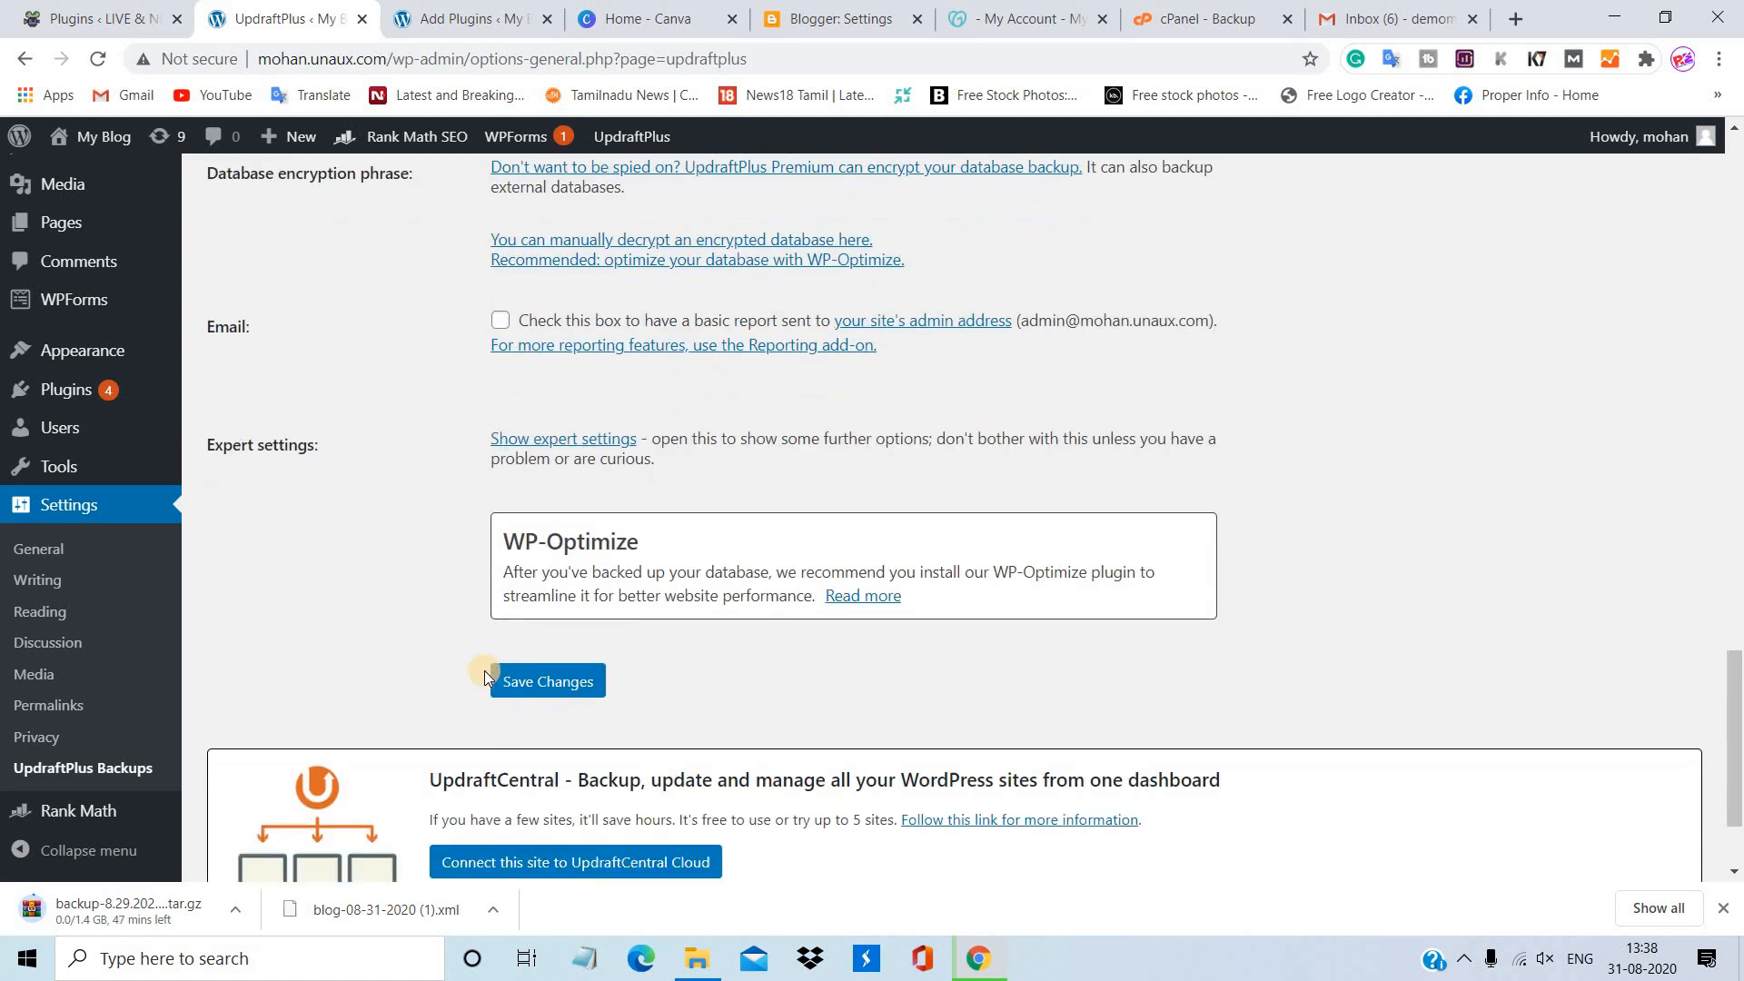
scroll(483, 671, up, 10)
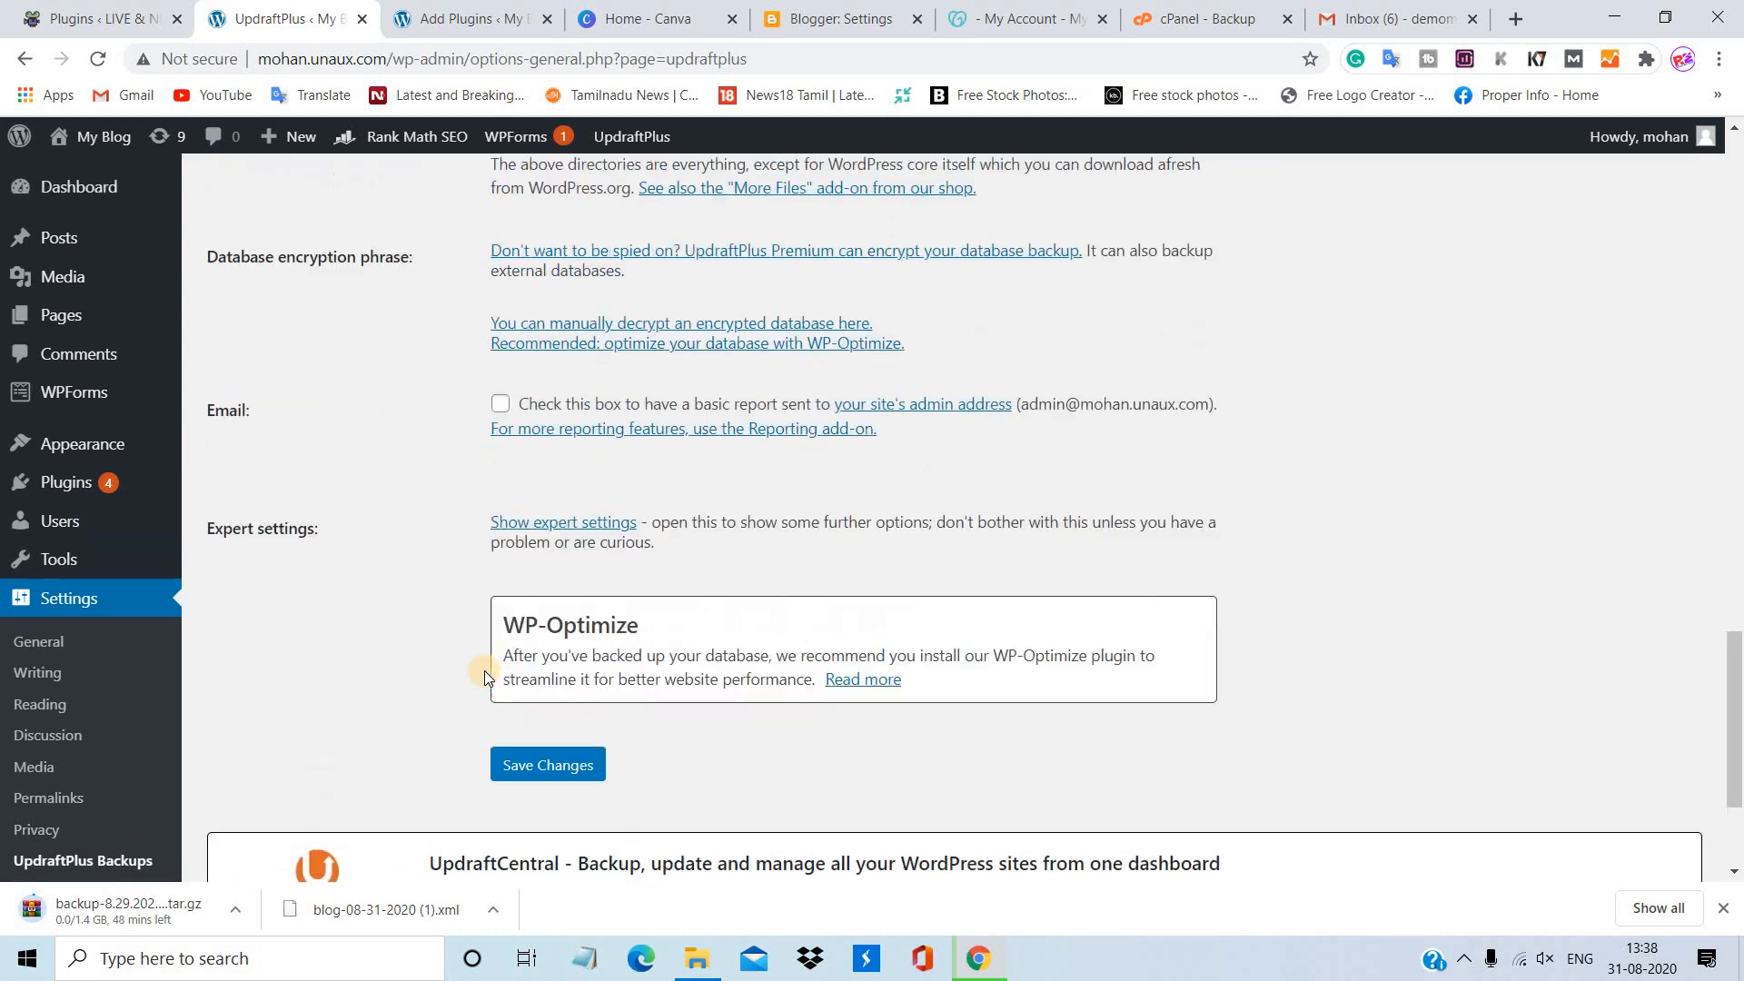
scroll(484, 670, up, 4)
scroll(483, 670, down, 2)
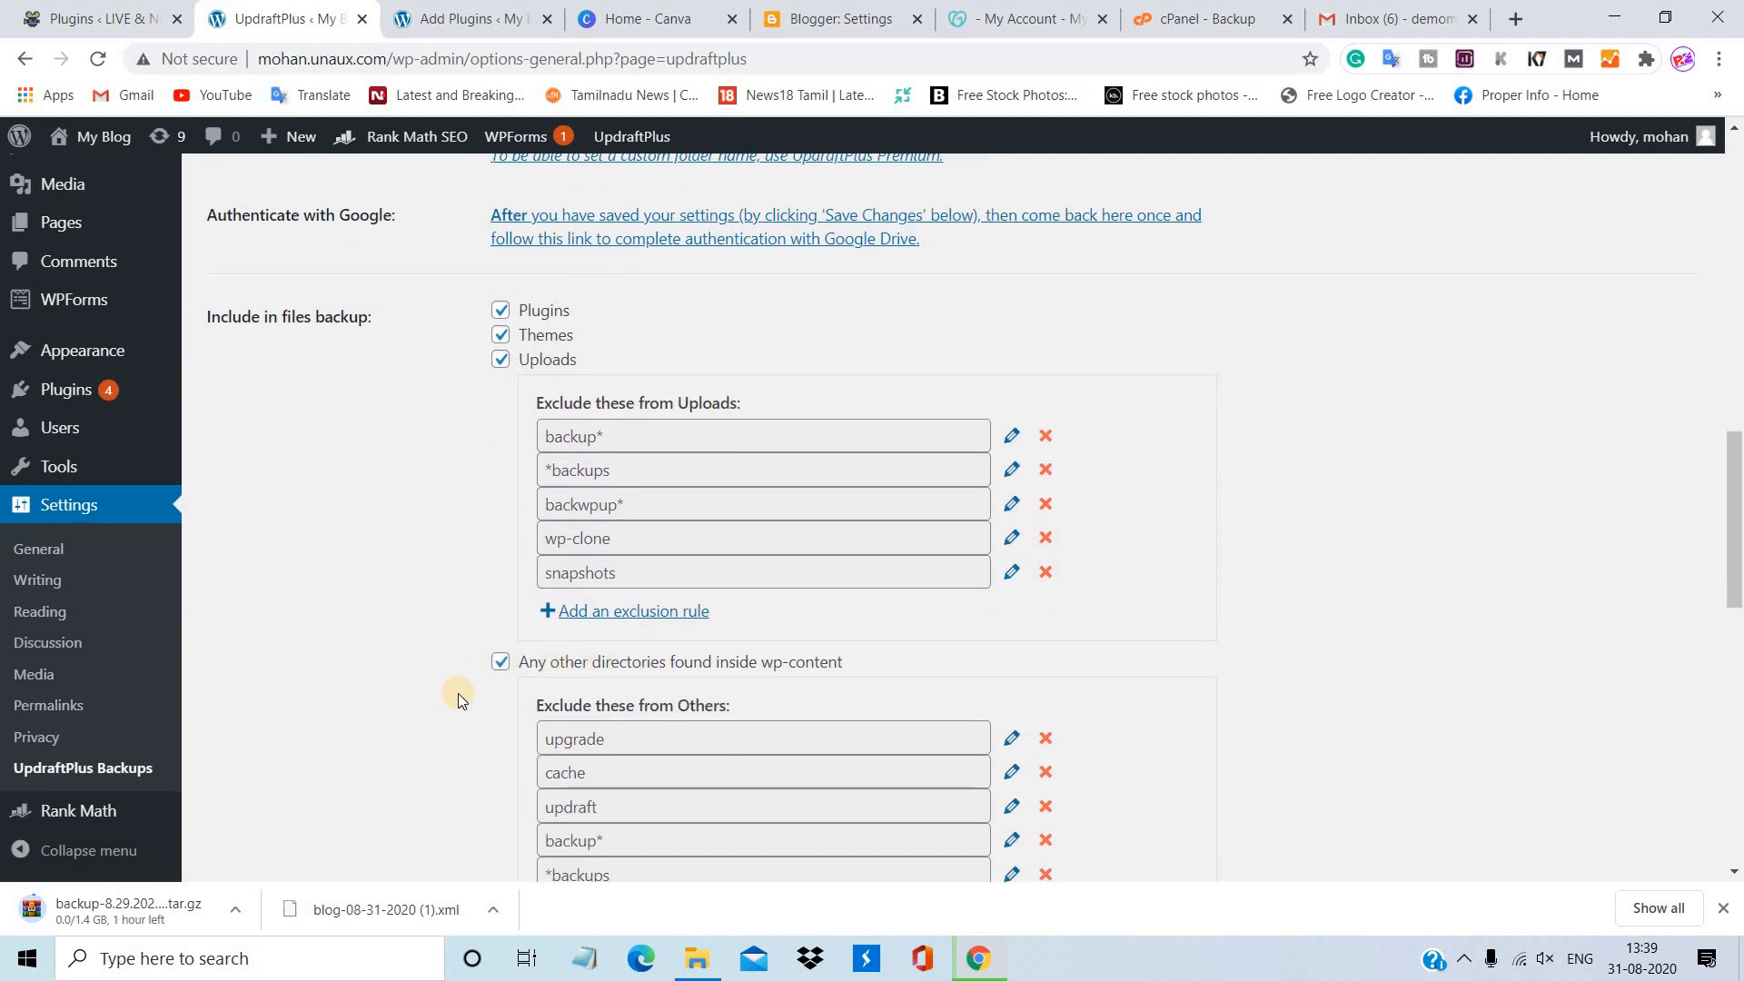
scroll(458, 694, down, 6)
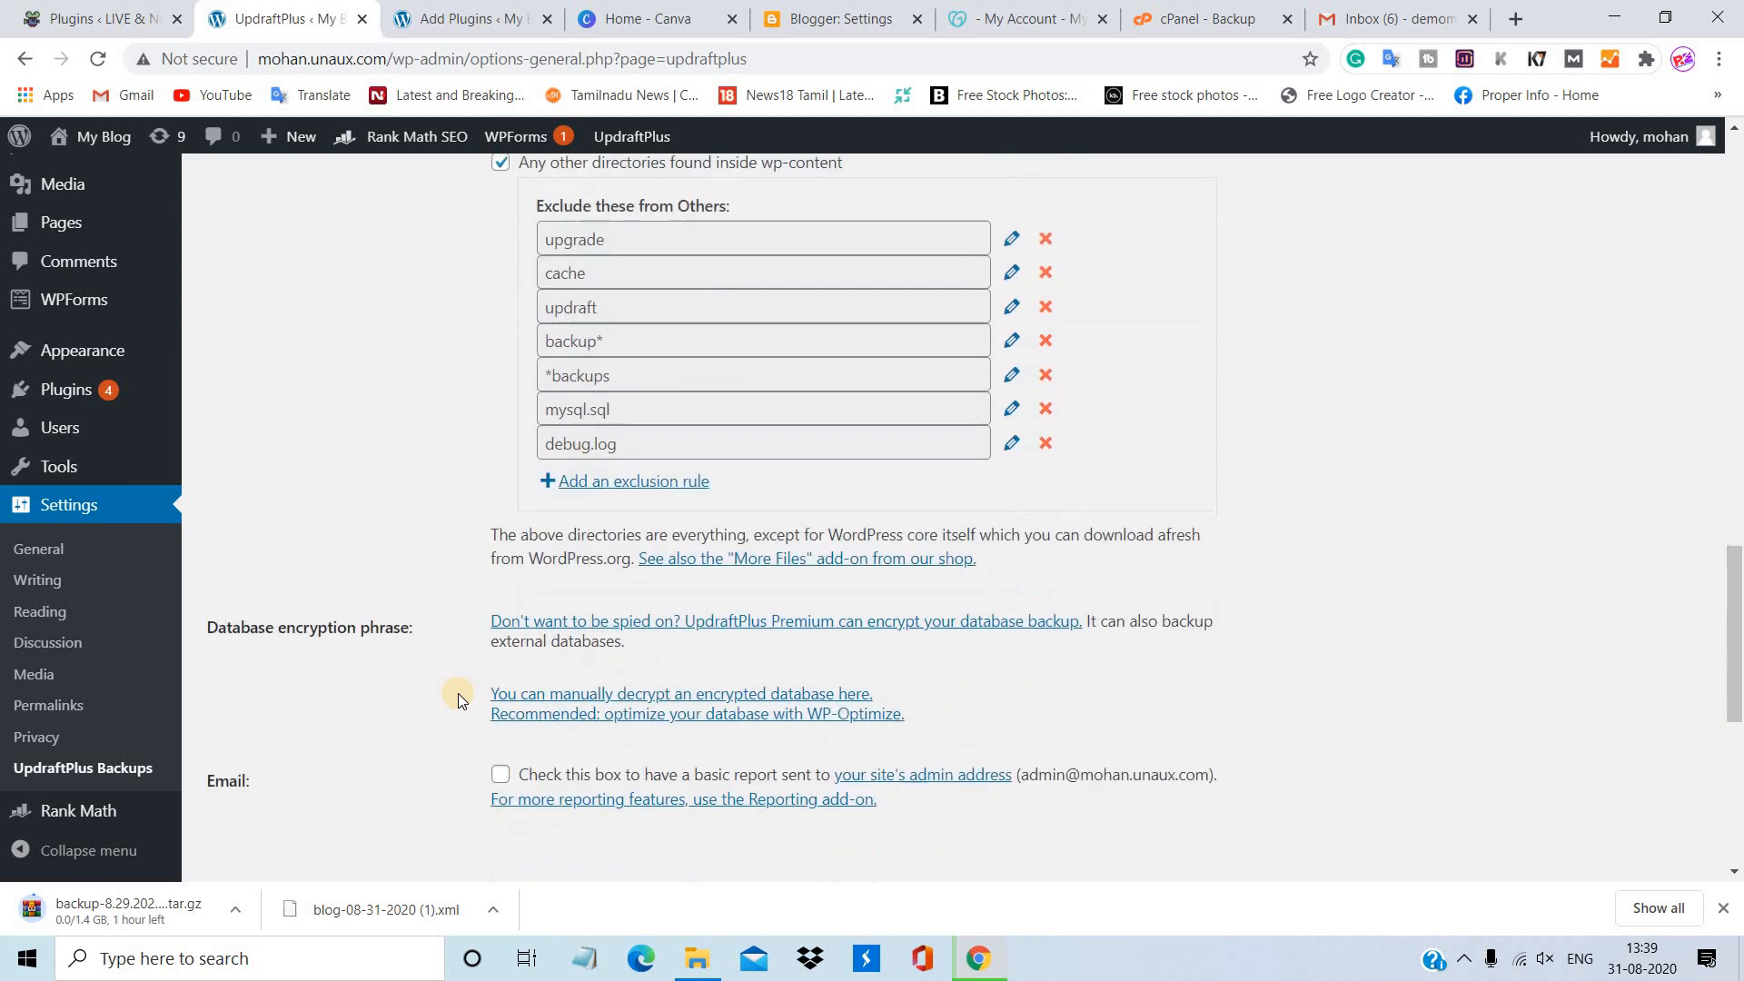
Save the UpdraftPlus settings and follow the link to authorize access to the Google Drive account
scroll(458, 693, down, 5)
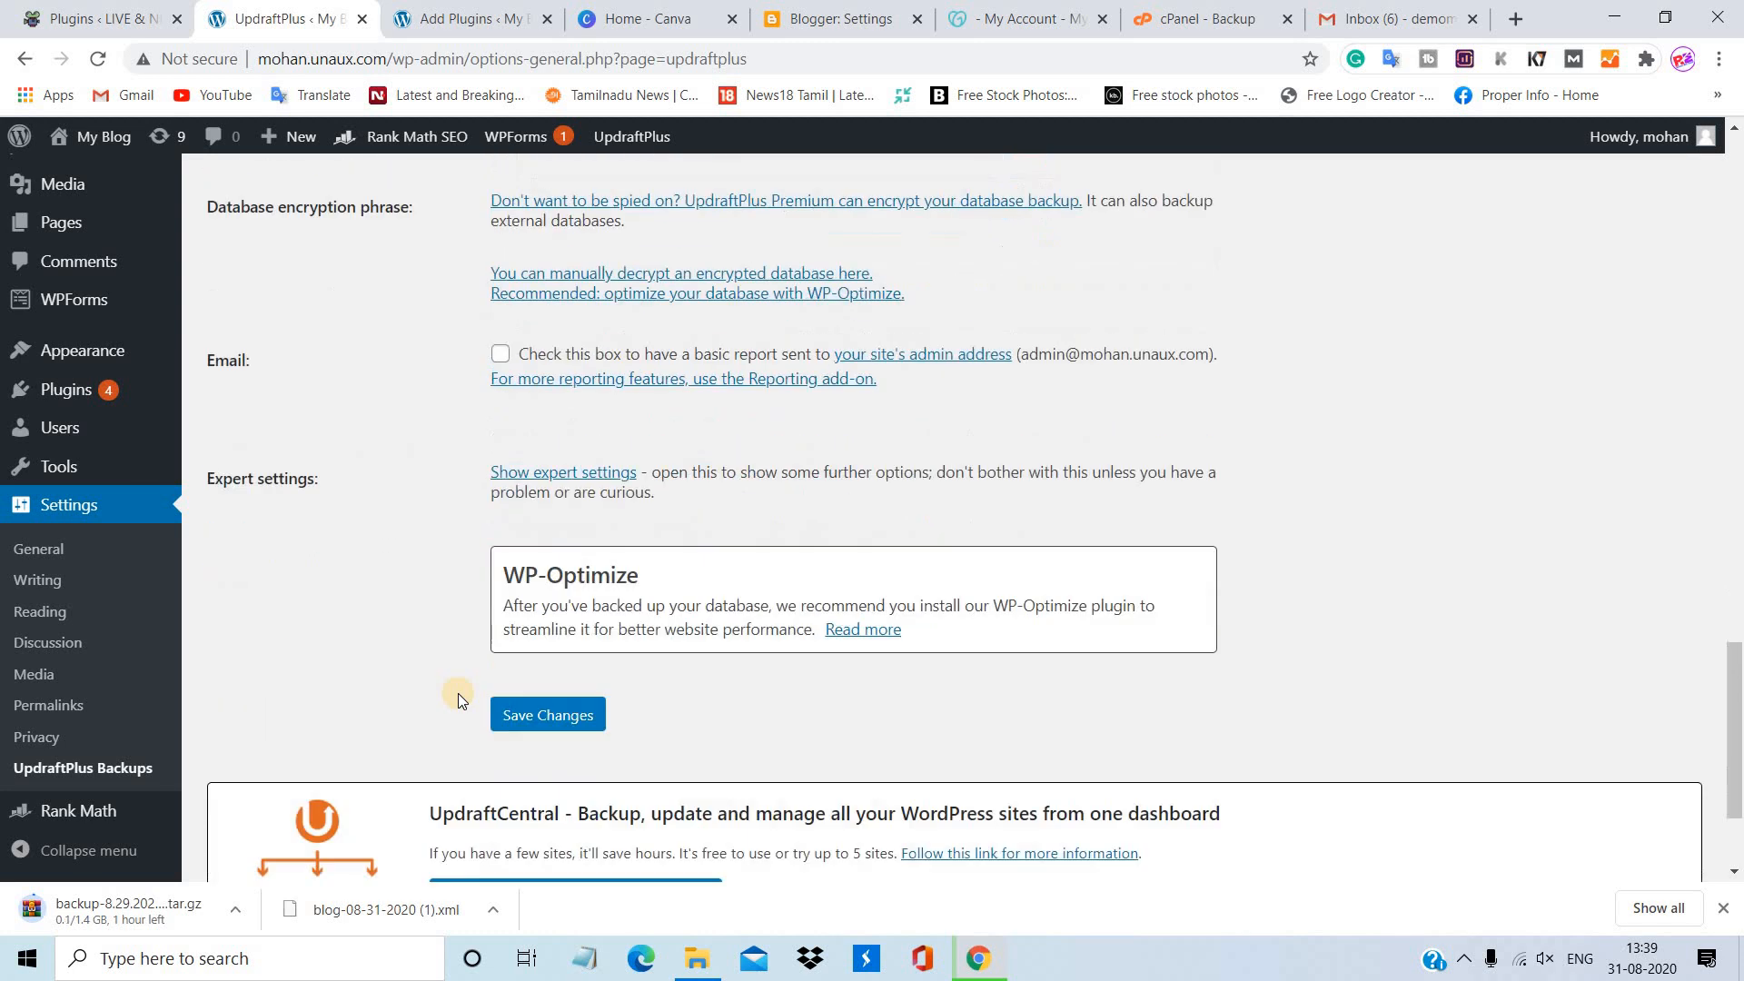
click(557, 634)
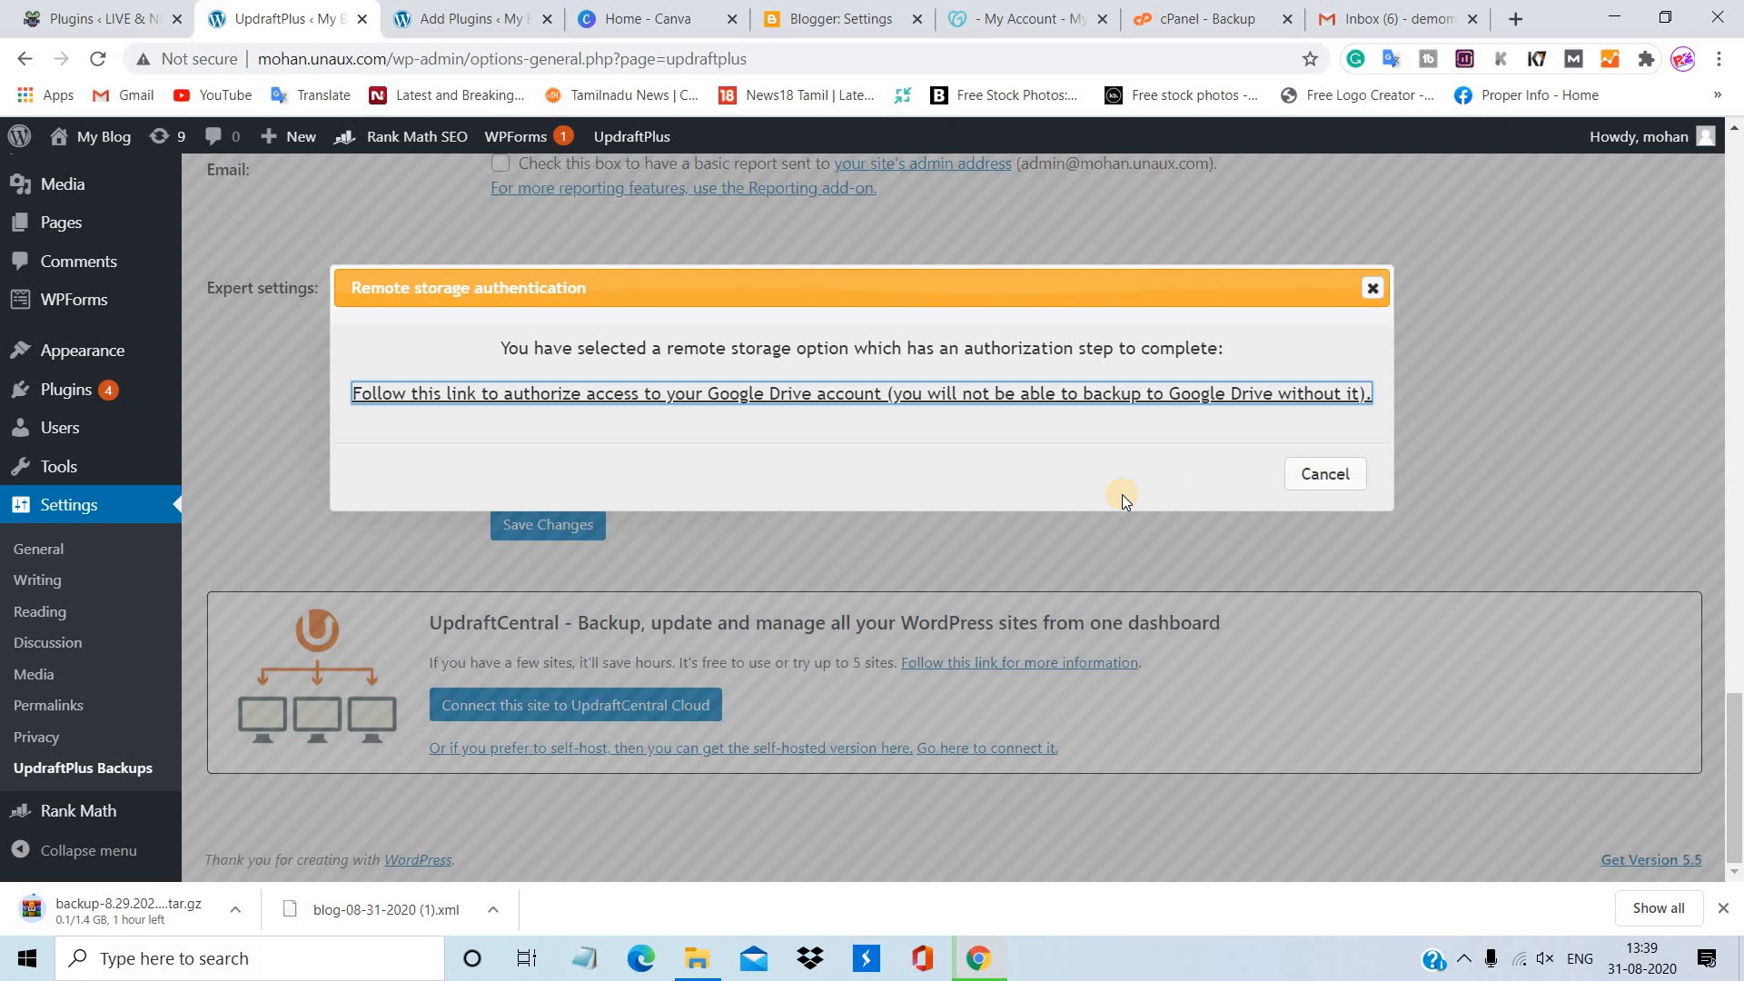
click(1155, 398)
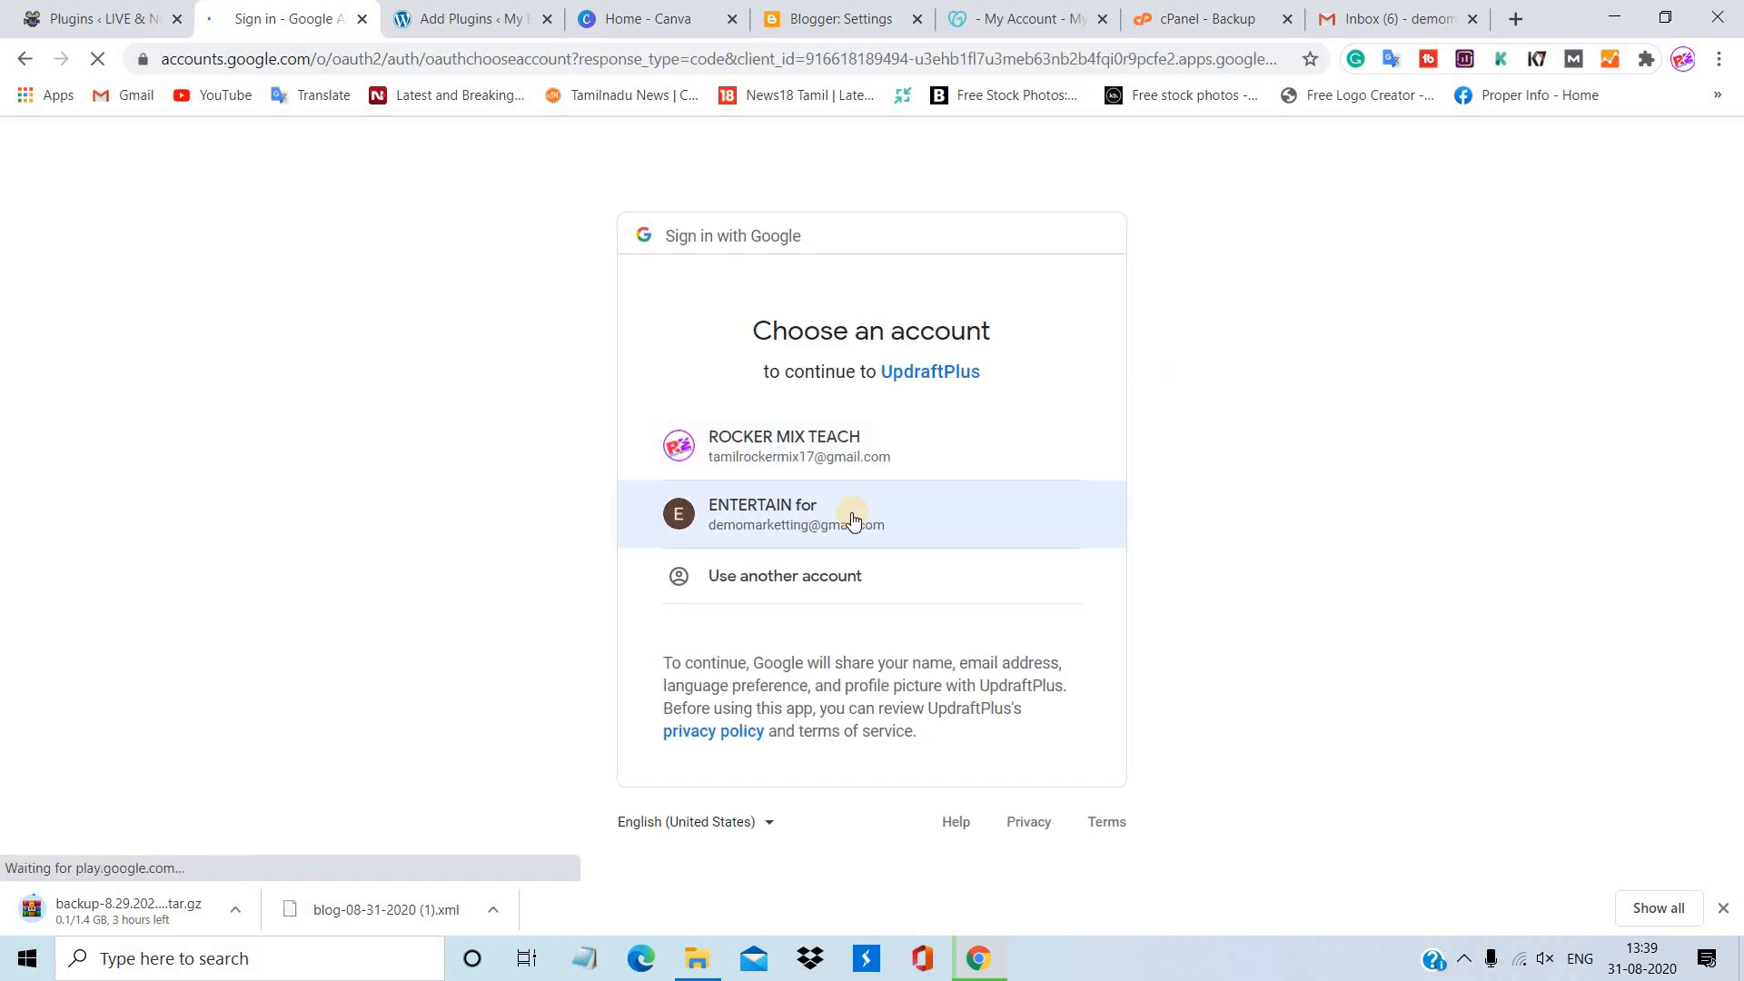
Choose the demo Google account, allow UpdraftPlus to access it, and complete the Google Drive setup
click(850, 512)
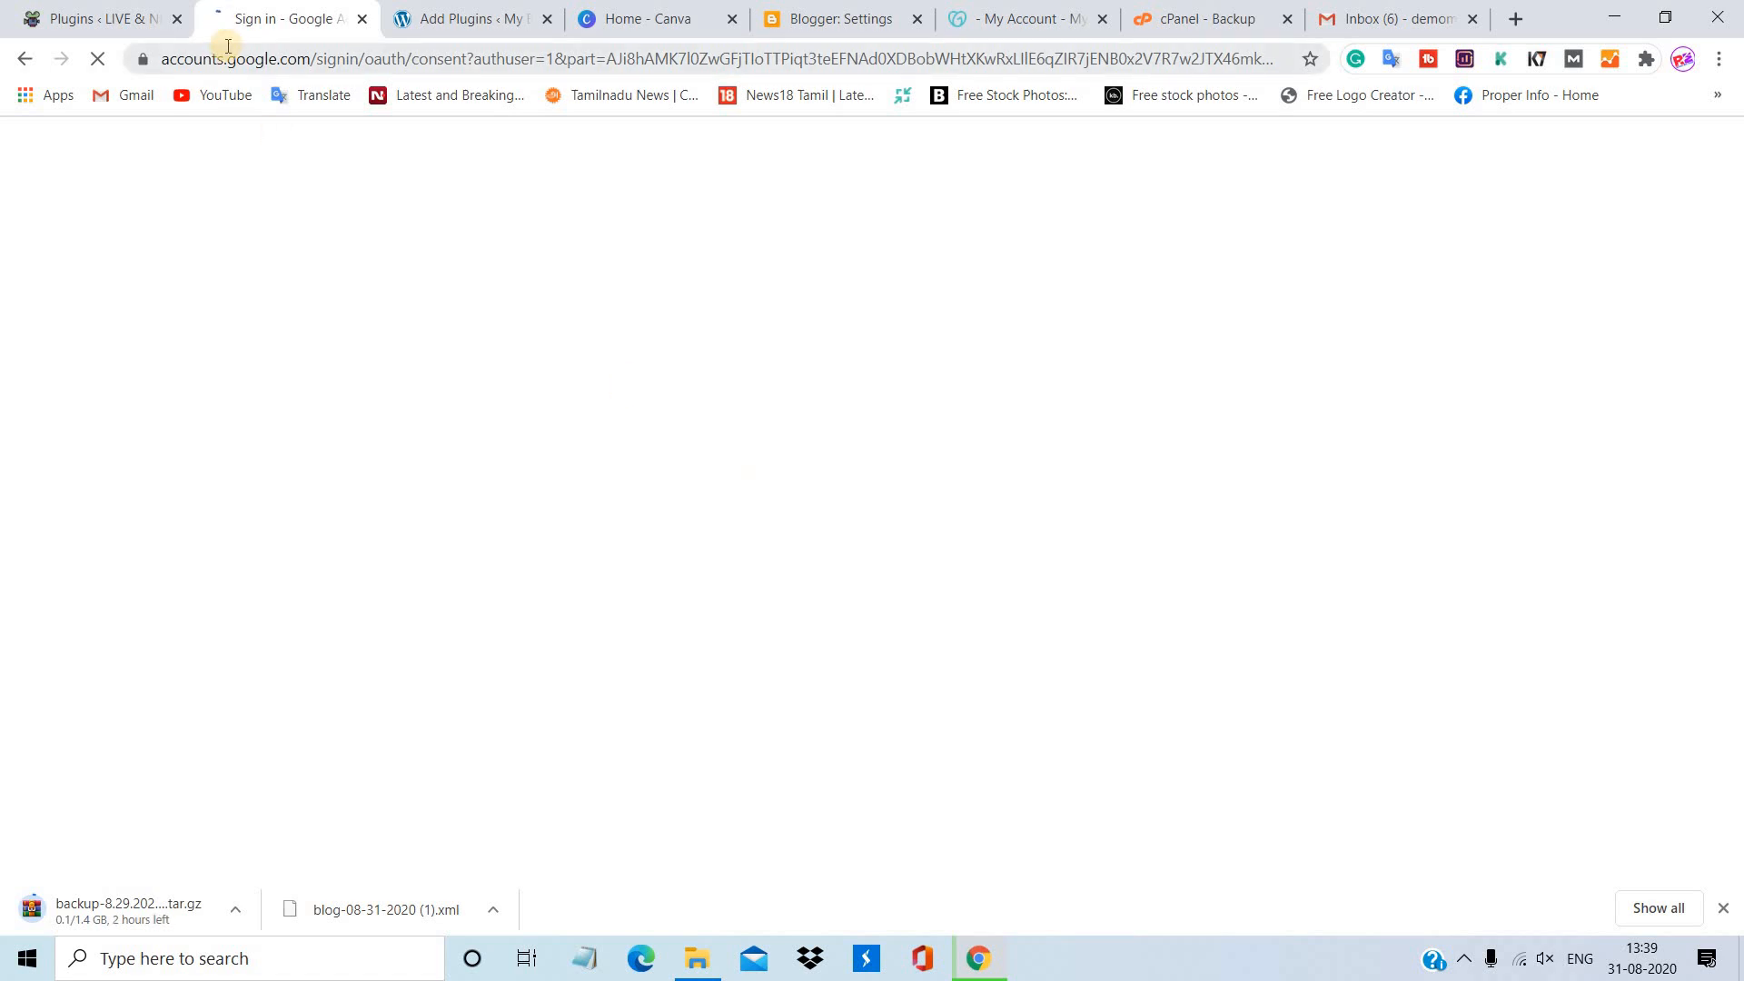
click(419, 9)
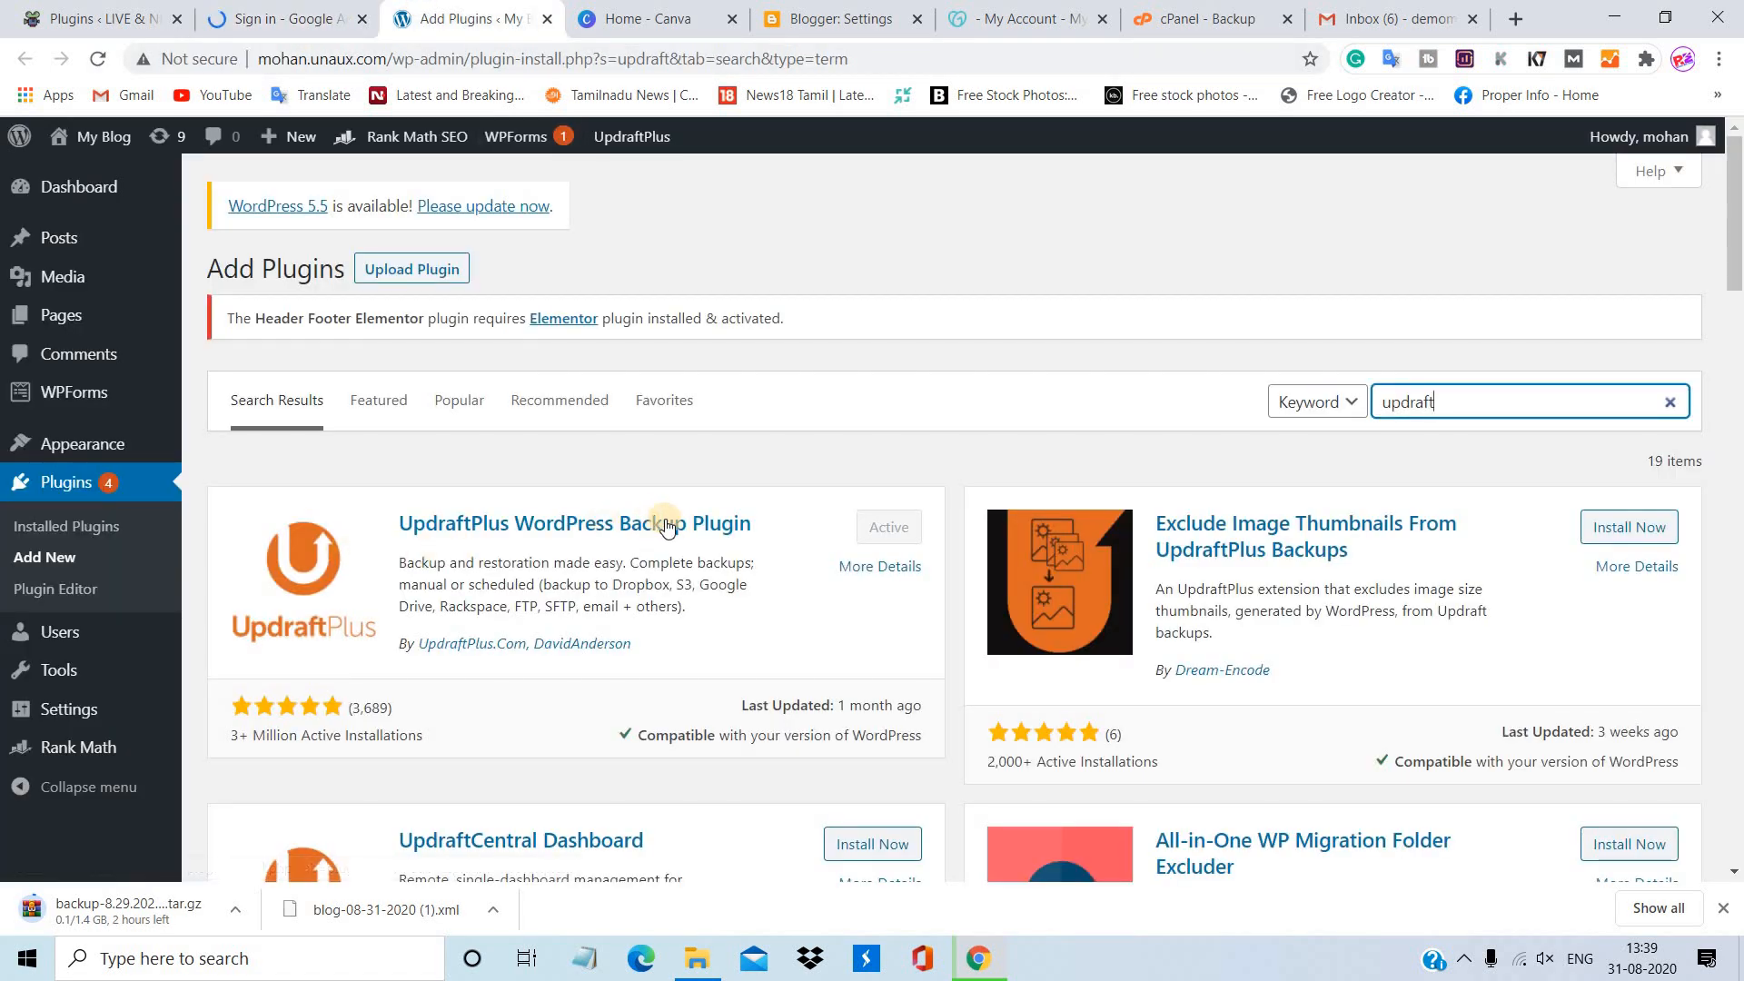
click(317, 7)
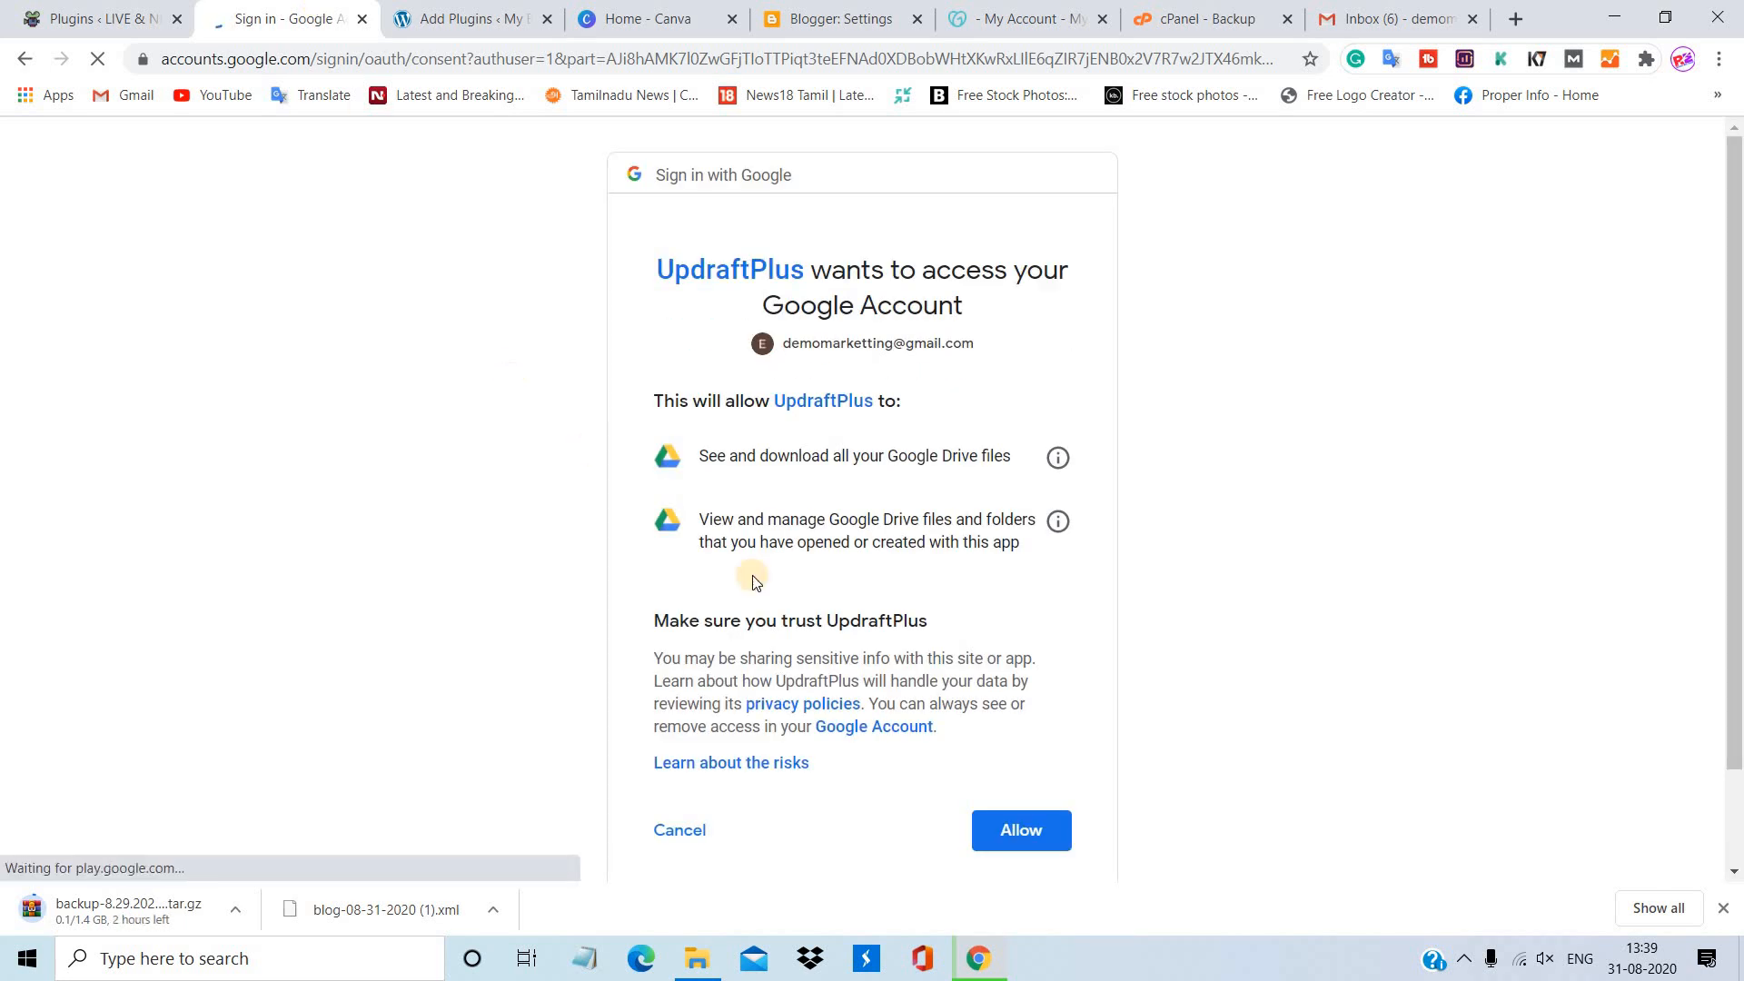
click(1010, 843)
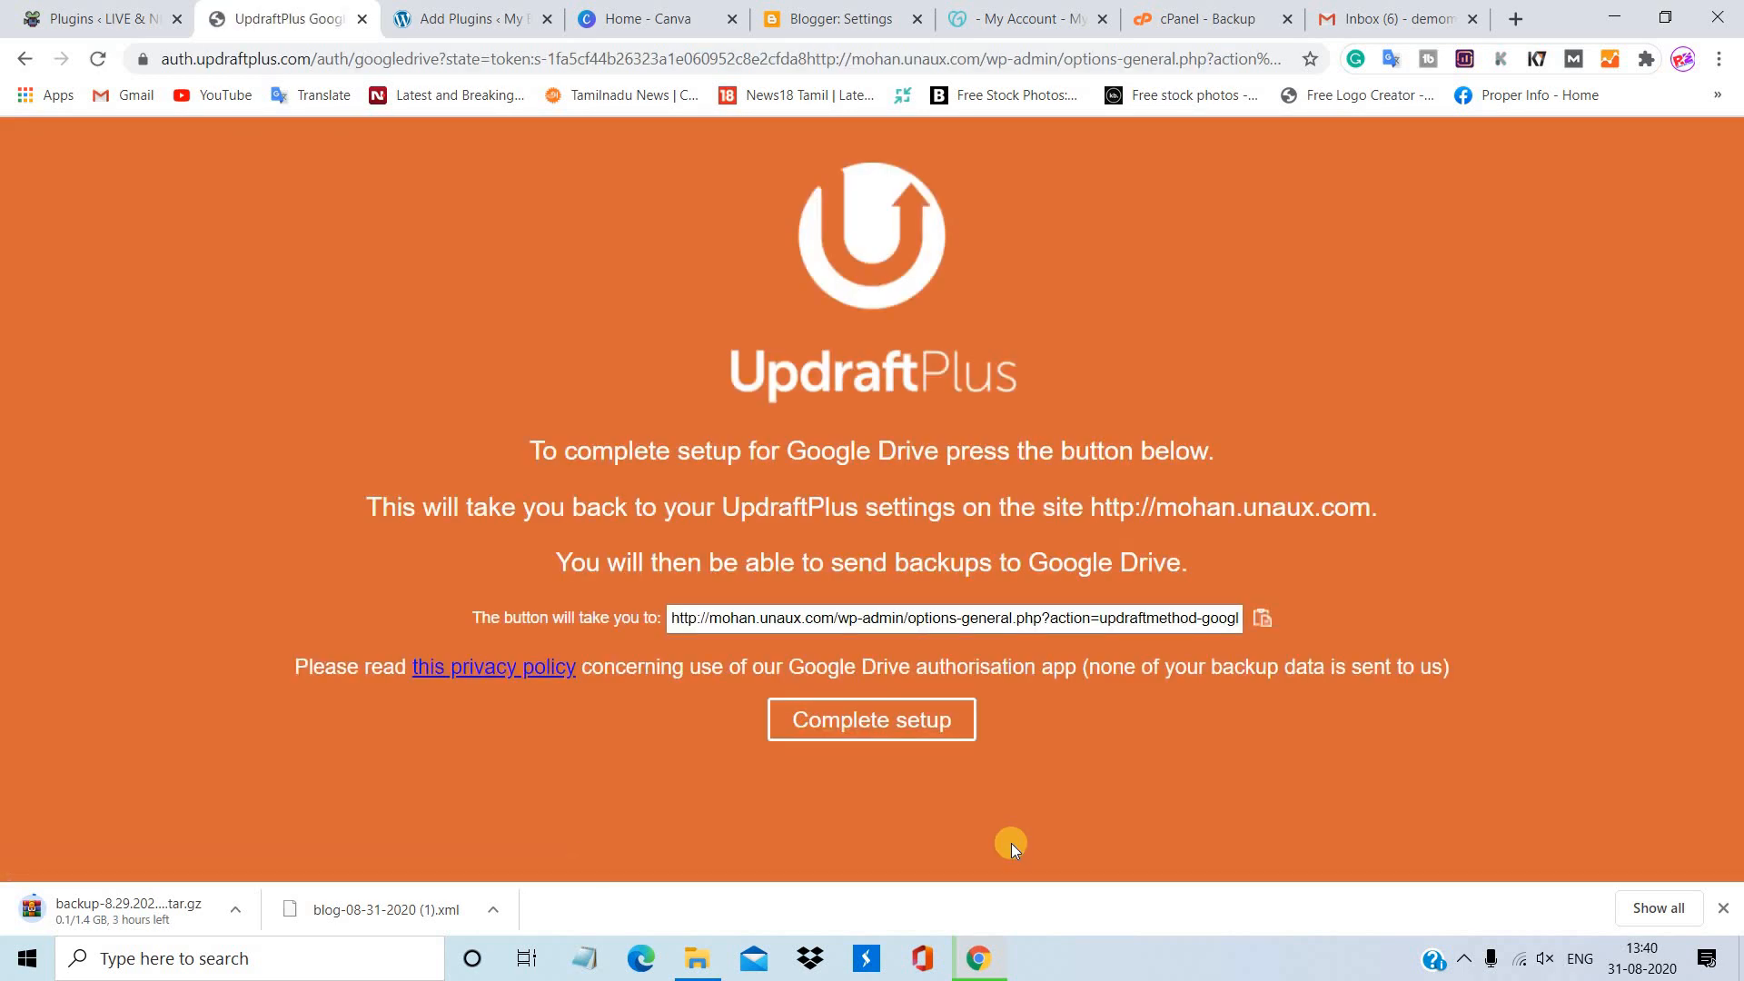
click(881, 723)
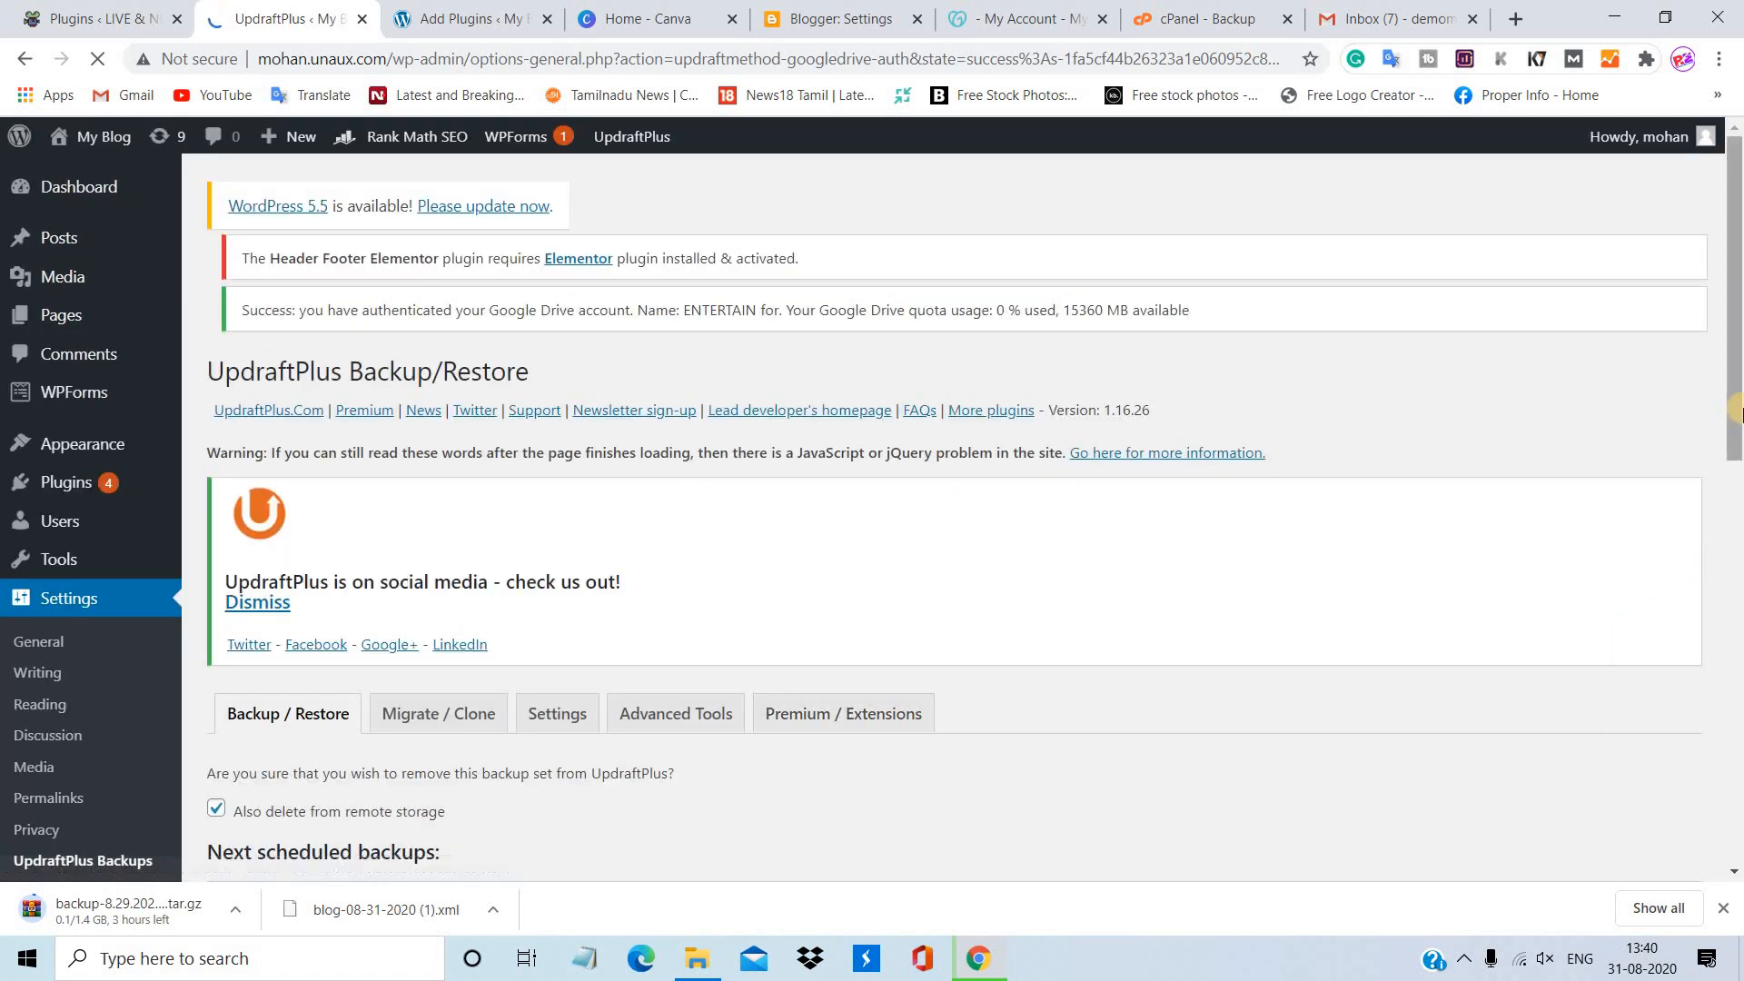
Follow the first-backup tour to the schedule and remote storage settings, and return to the Backup / Restore page
drag(1738, 436, 1729, 518)
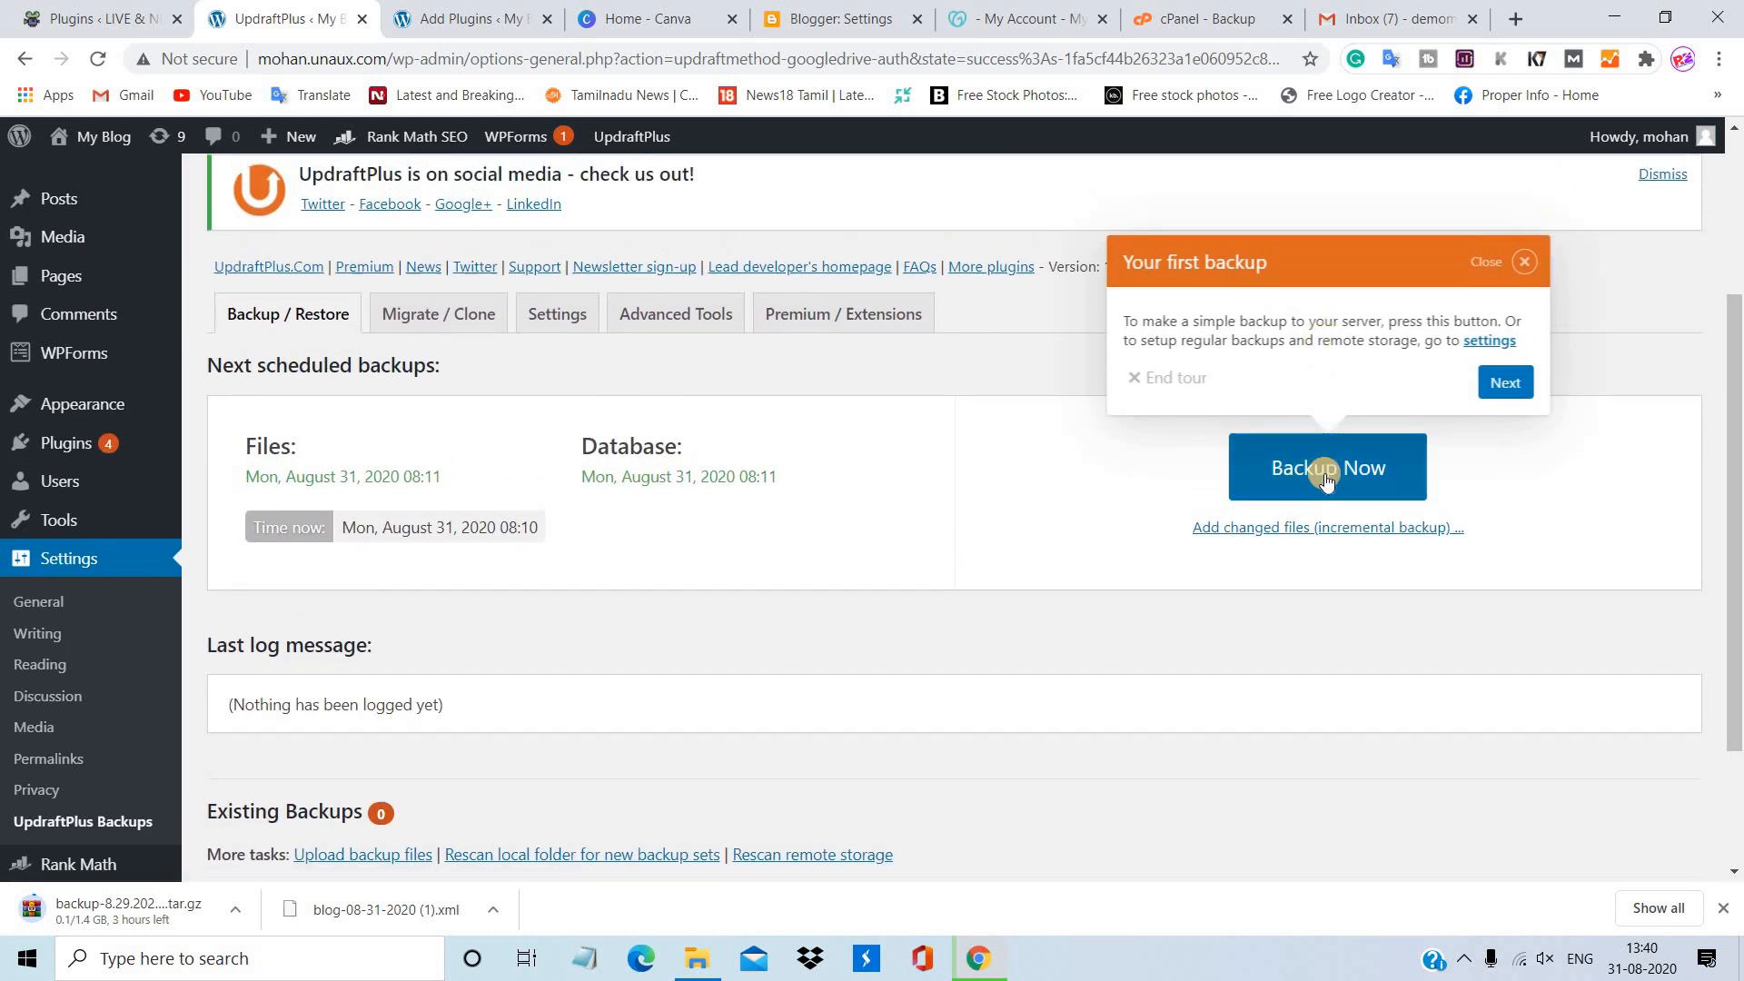
click(1511, 382)
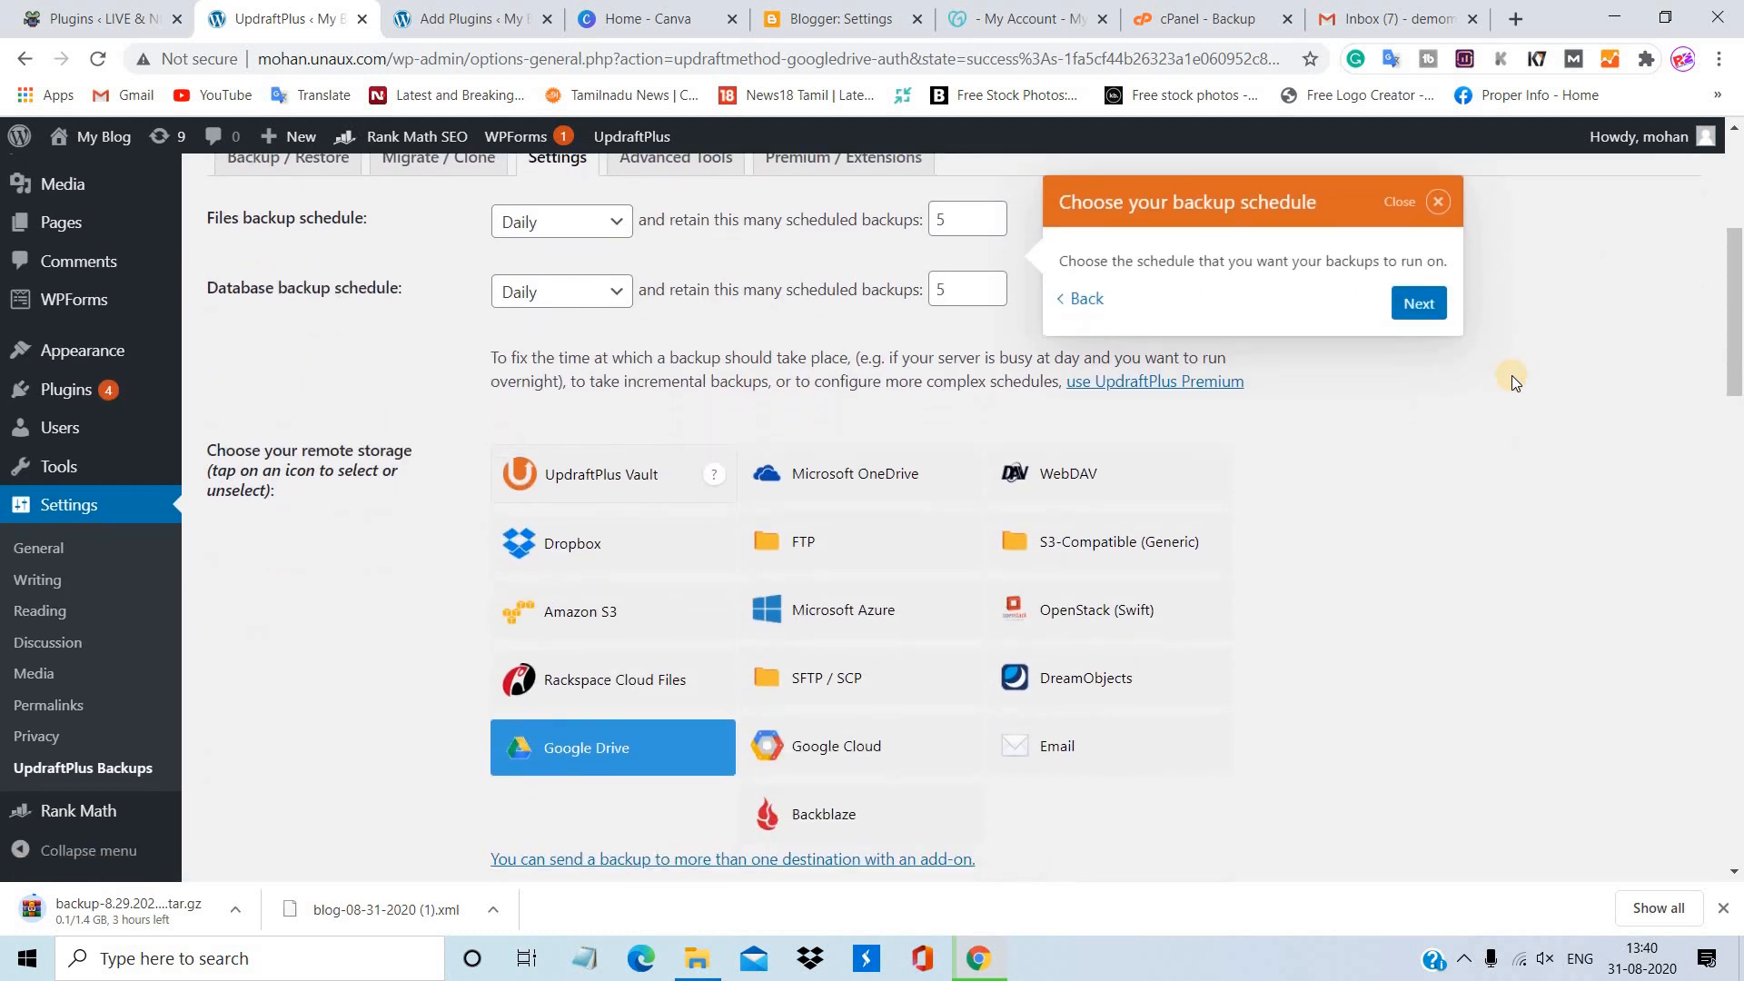
scroll(1738, 350, up, 5)
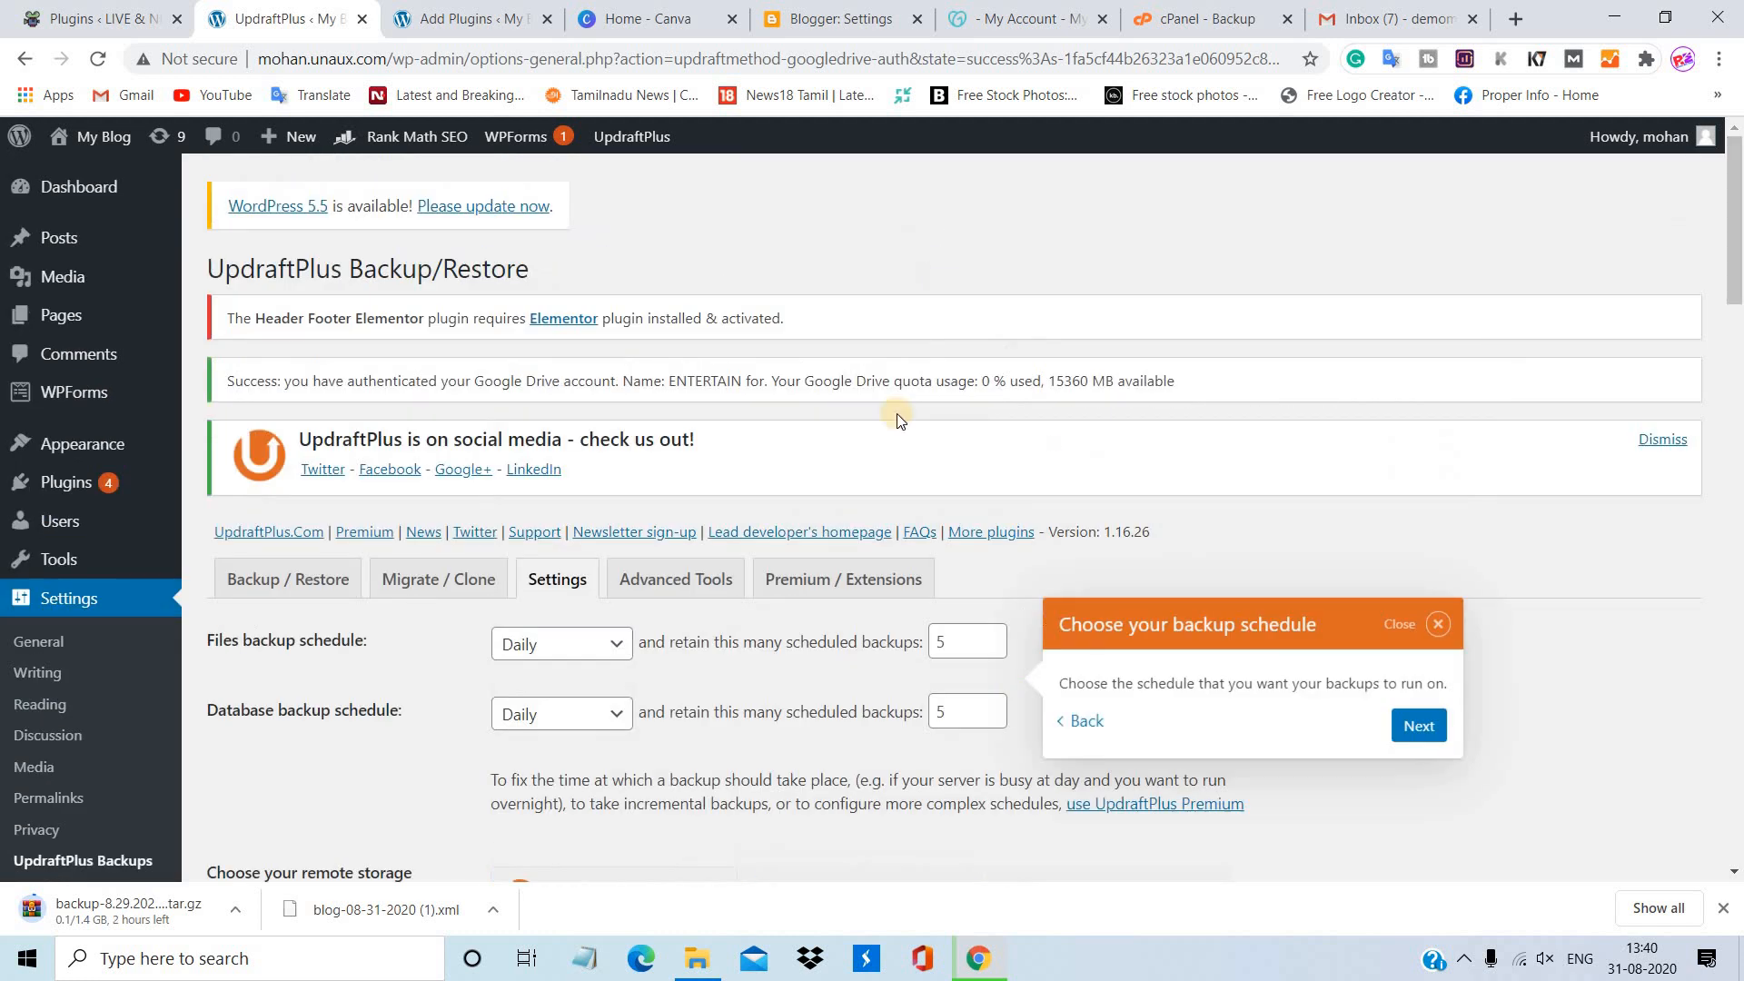
click(309, 576)
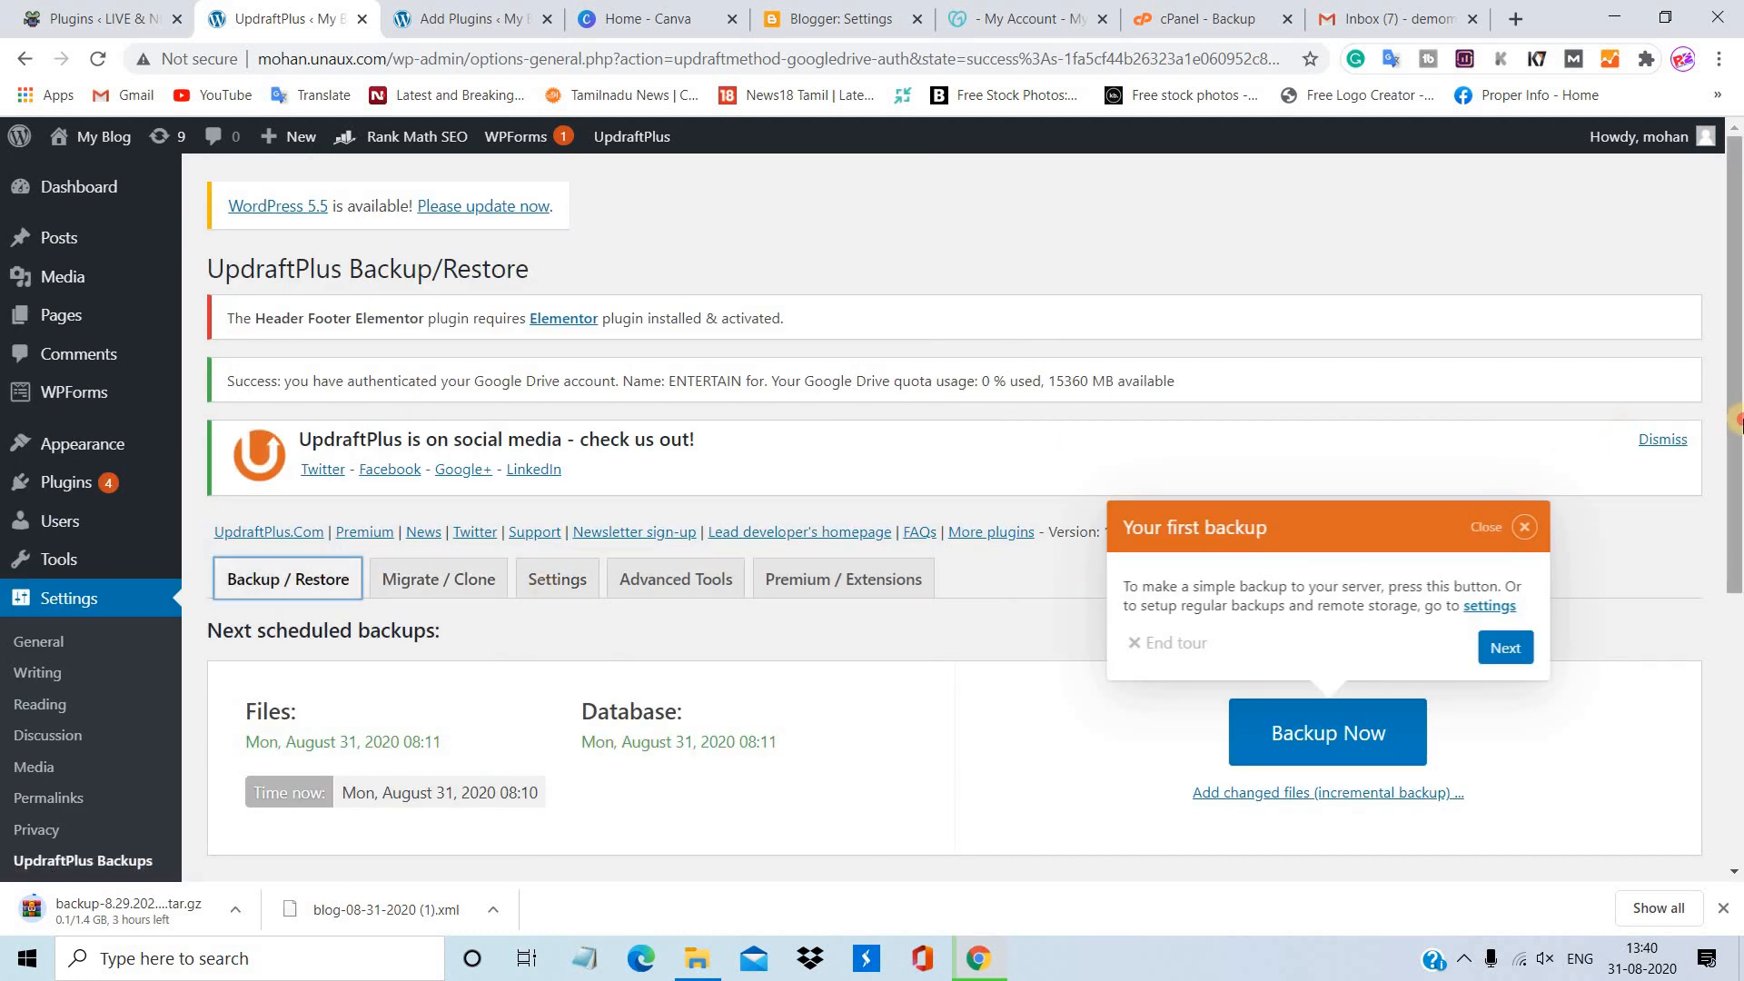
Rescan the remote storage for existing backup sets, accepting the addition of all backups stored there
drag(1735, 434, 1735, 630)
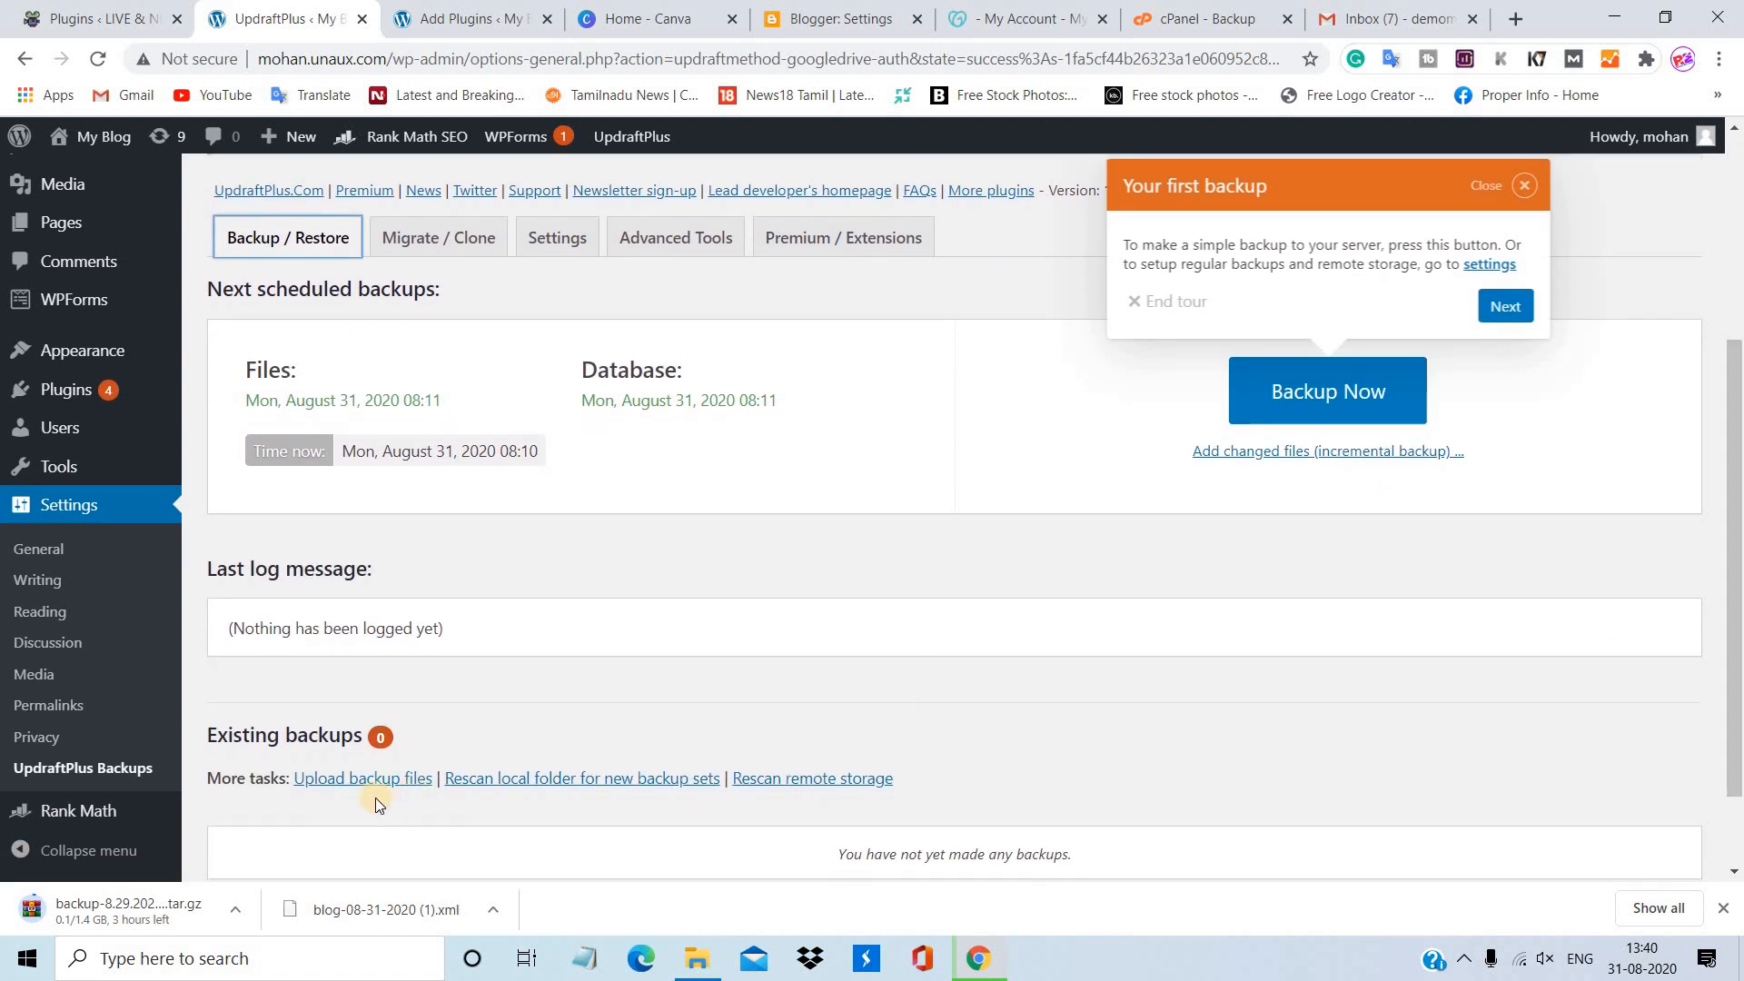
click(791, 783)
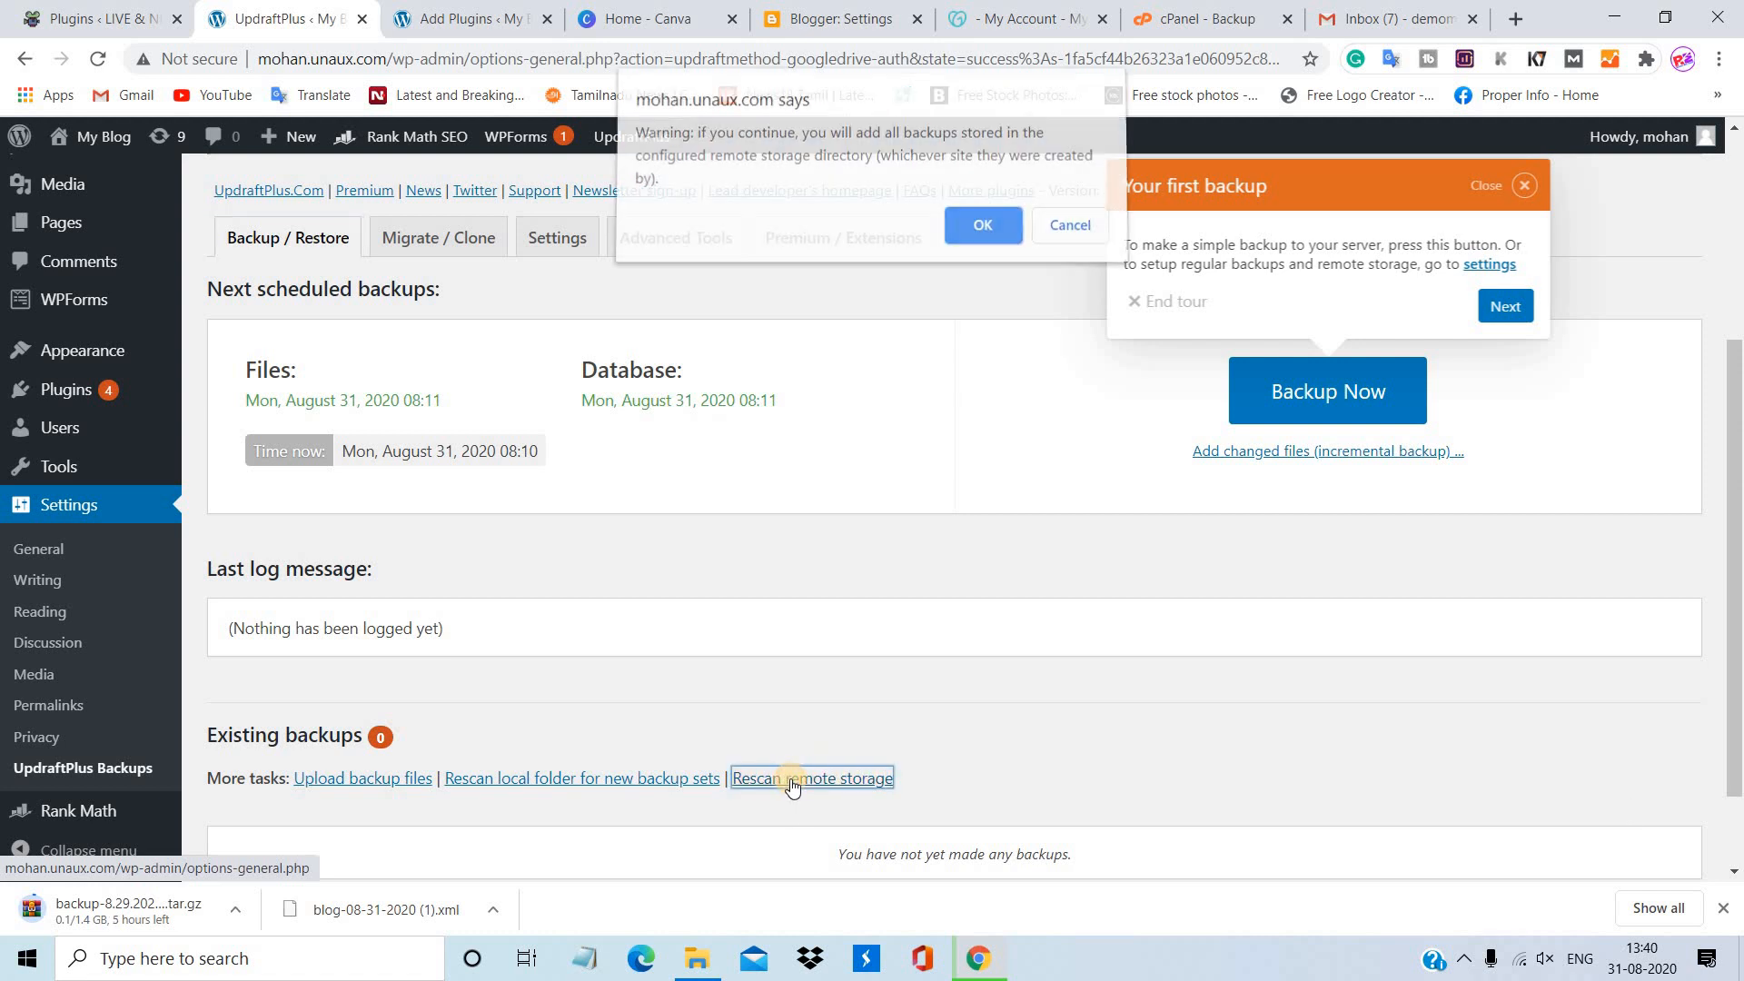
click(966, 229)
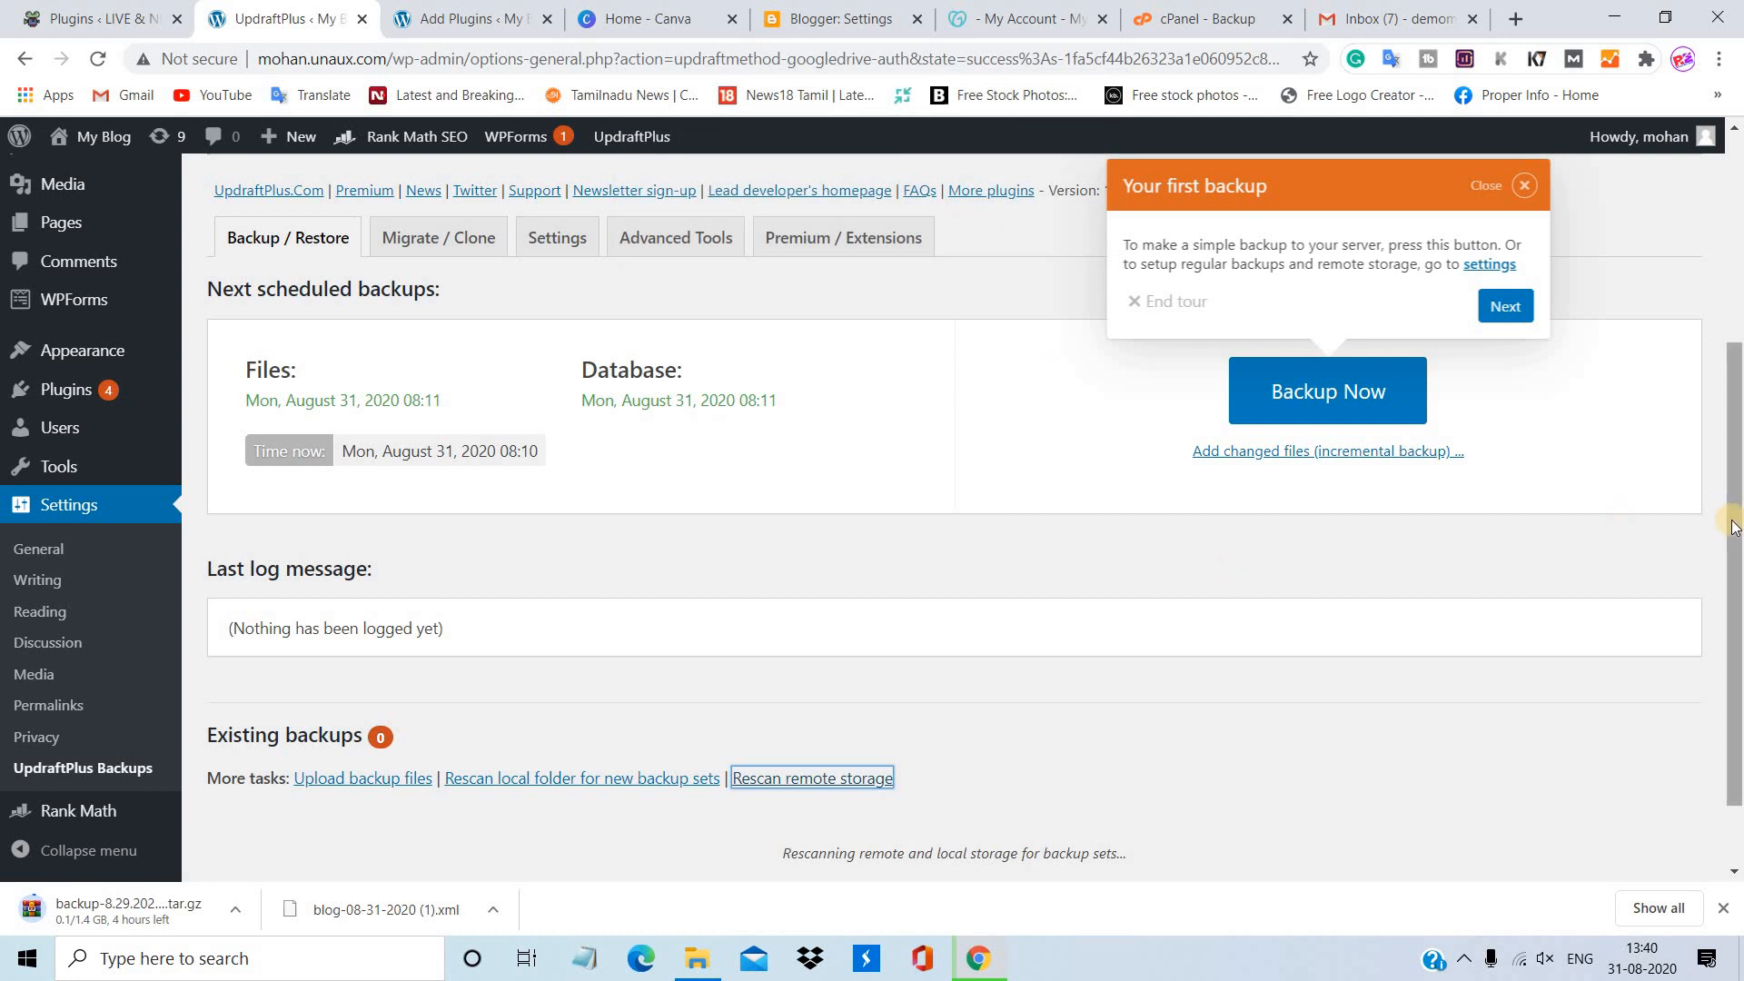
Revisit the WordPress posts list and the Blogger settings page, and dismiss the browser's downloads bar
drag(1735, 527, 1670, 433)
click(156, 240)
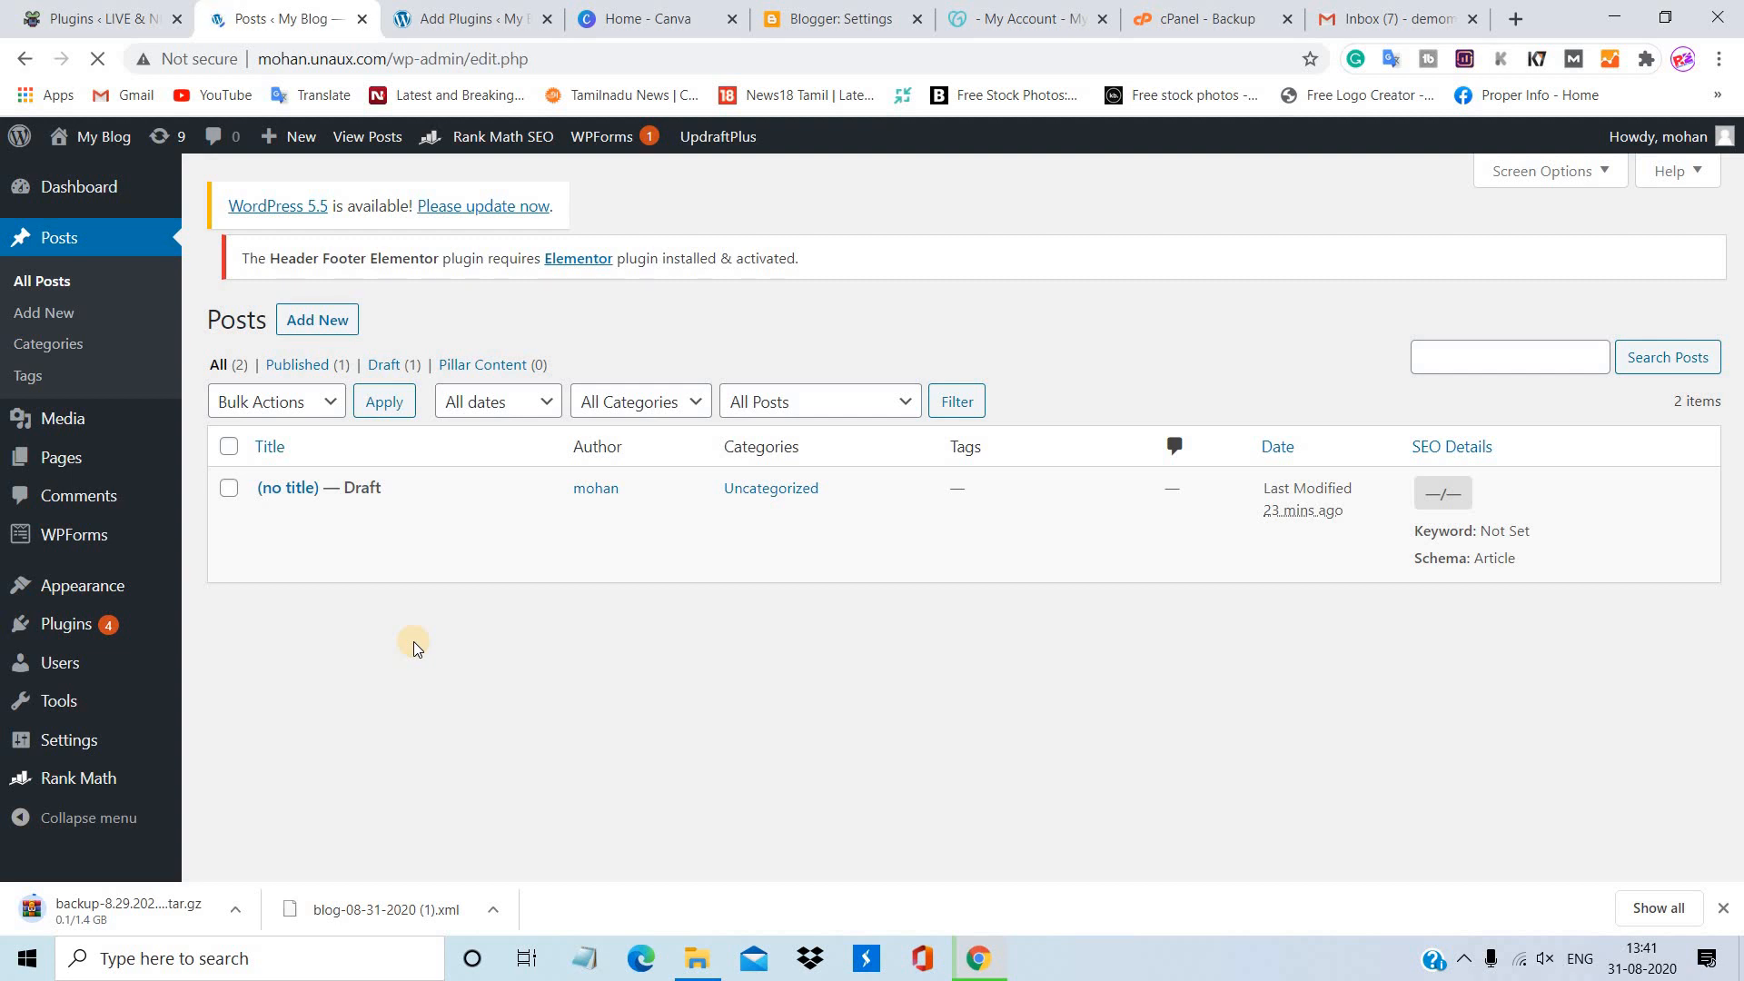
click(850, 17)
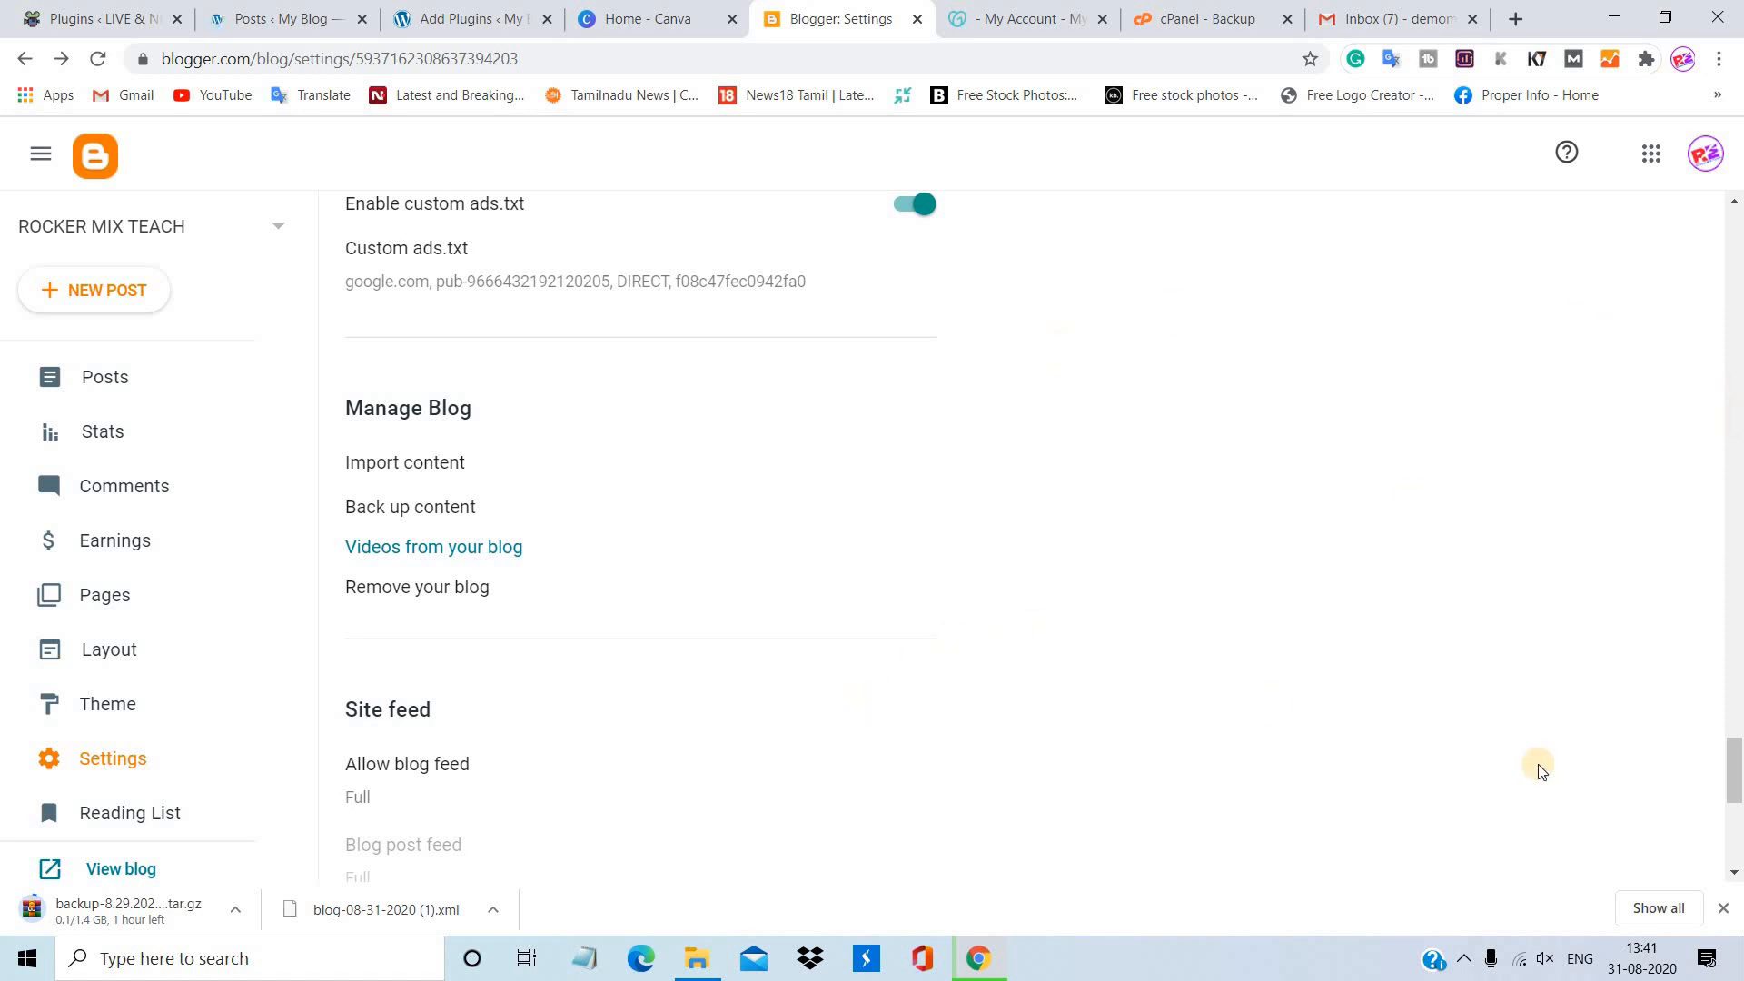
click(1723, 911)
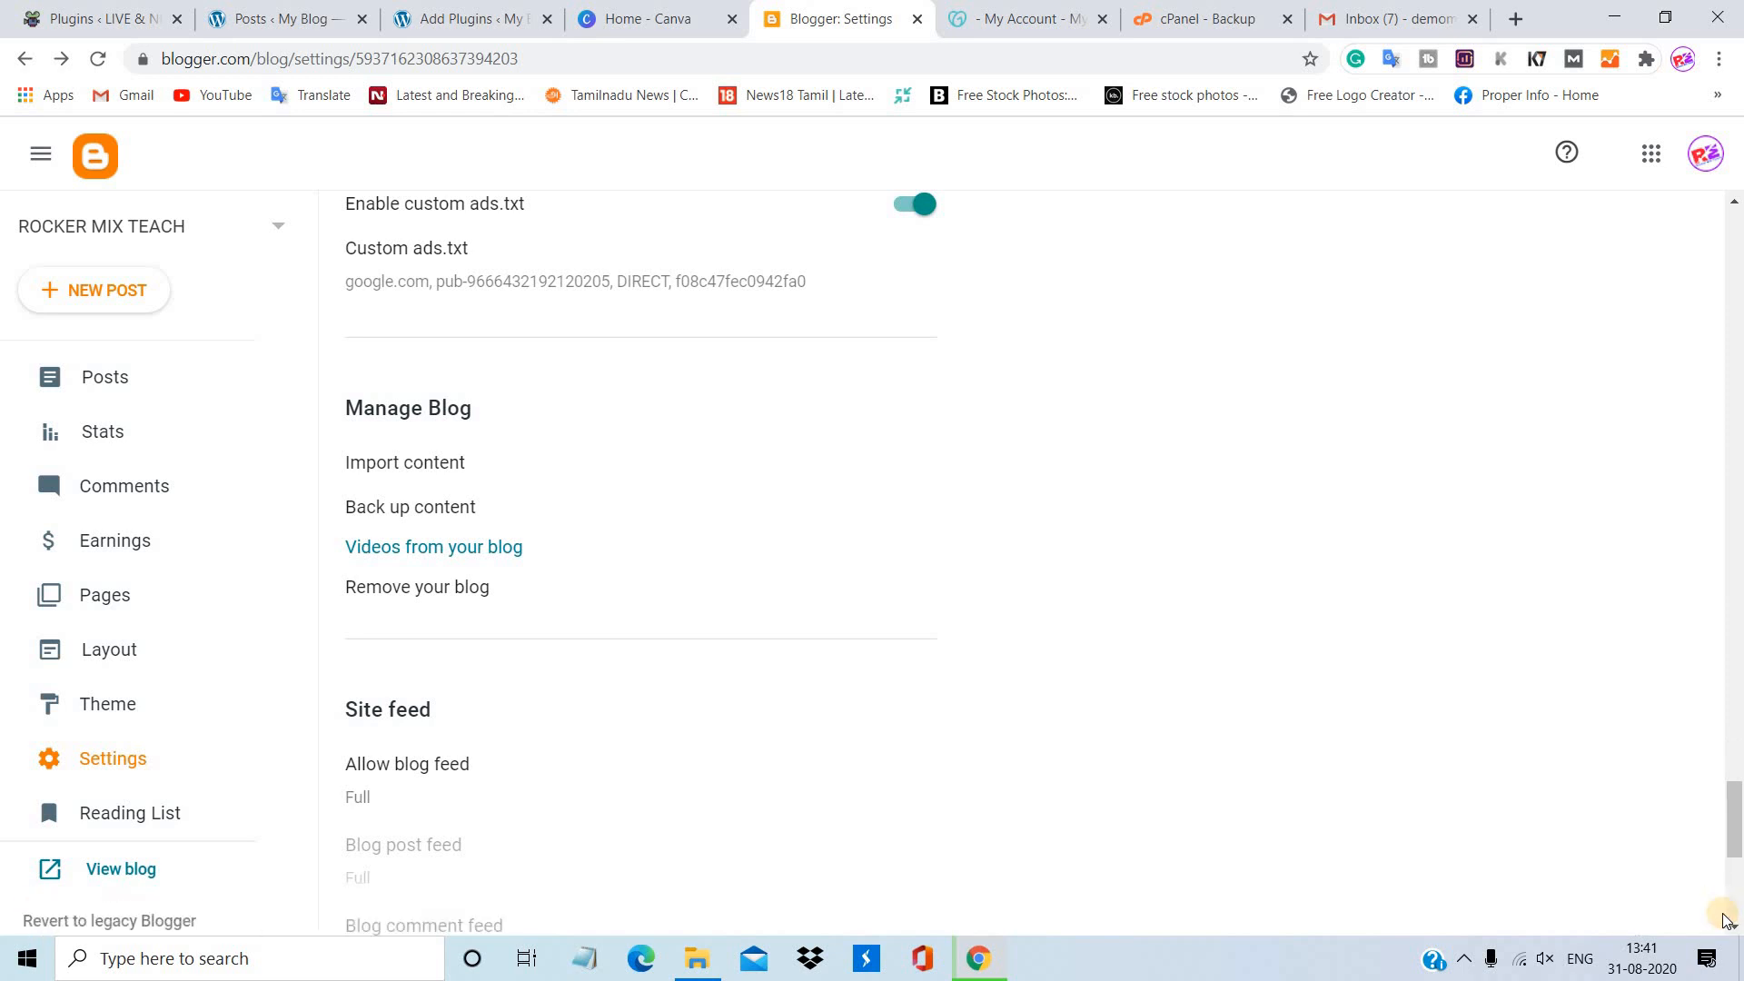